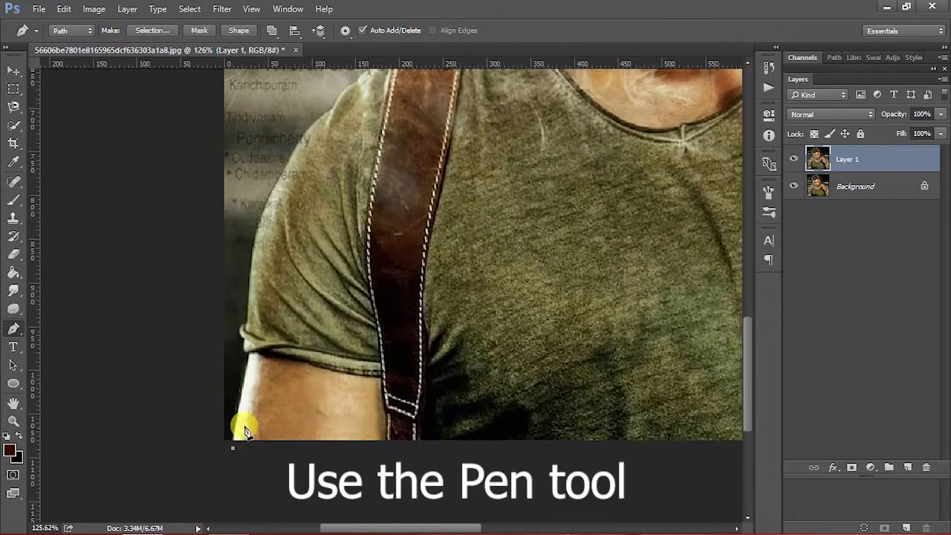
- Start the Pen path at the sleeve and curve it up over the shoulder and strap to the collar
scroll(251, 359, up, 2)
scroll(263, 349, up, 1)
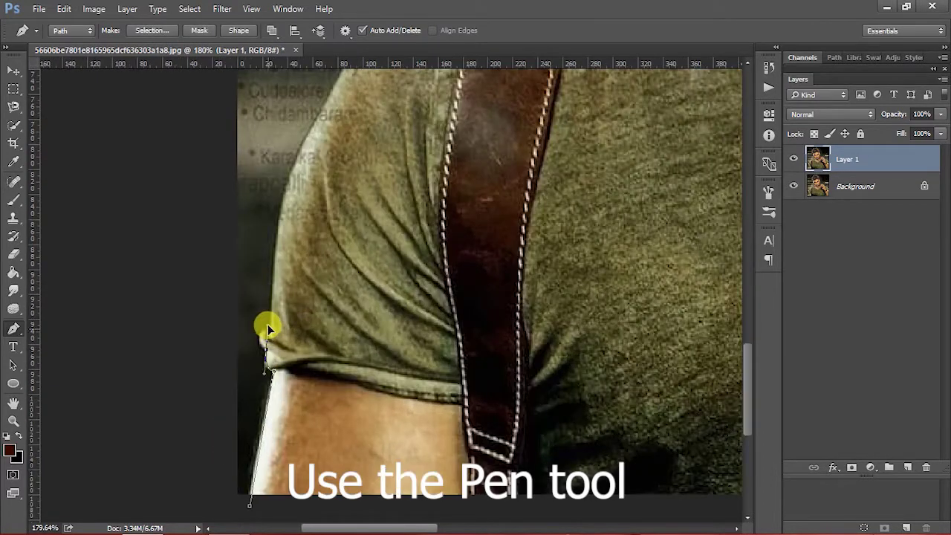
drag(266, 327, 285, 322)
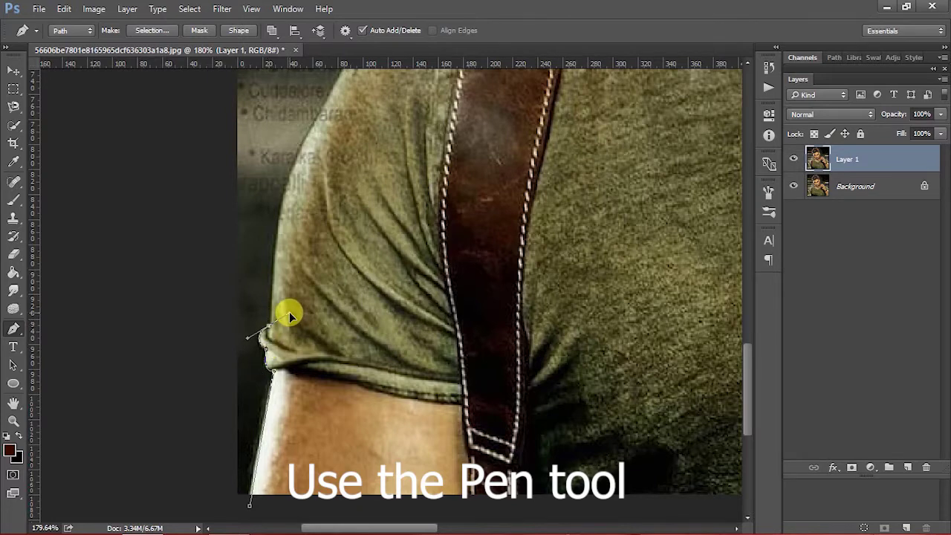
scroll(276, 291, up, 3)
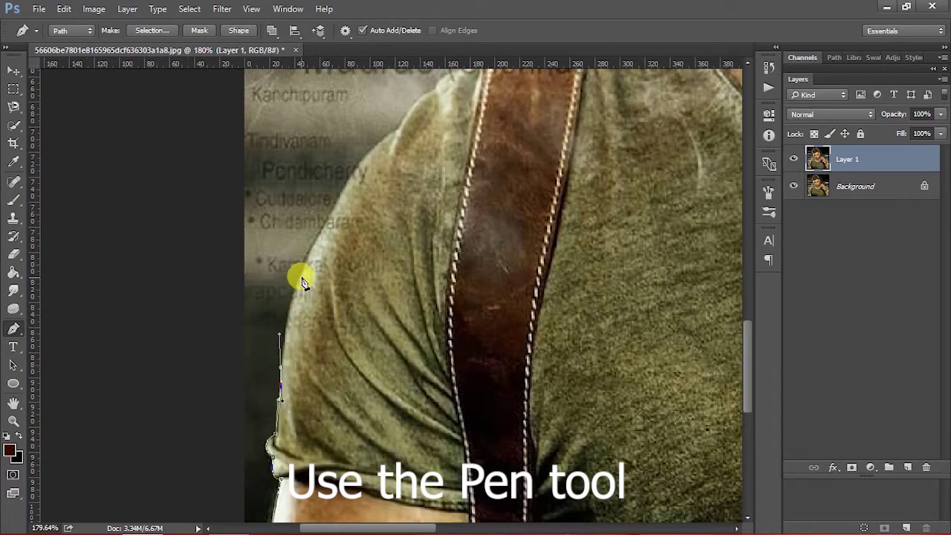
drag(318, 232, 348, 227)
click(353, 172)
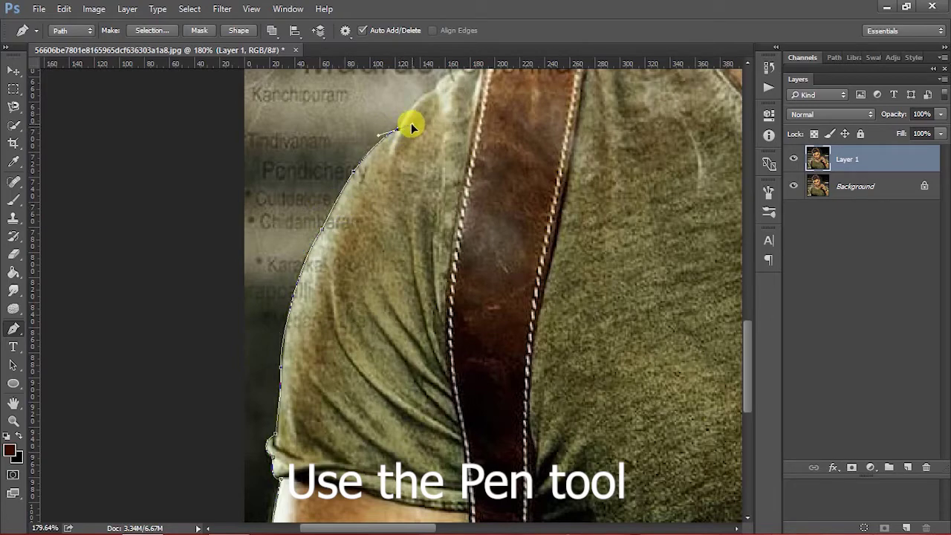
scroll(372, 215, up, 2)
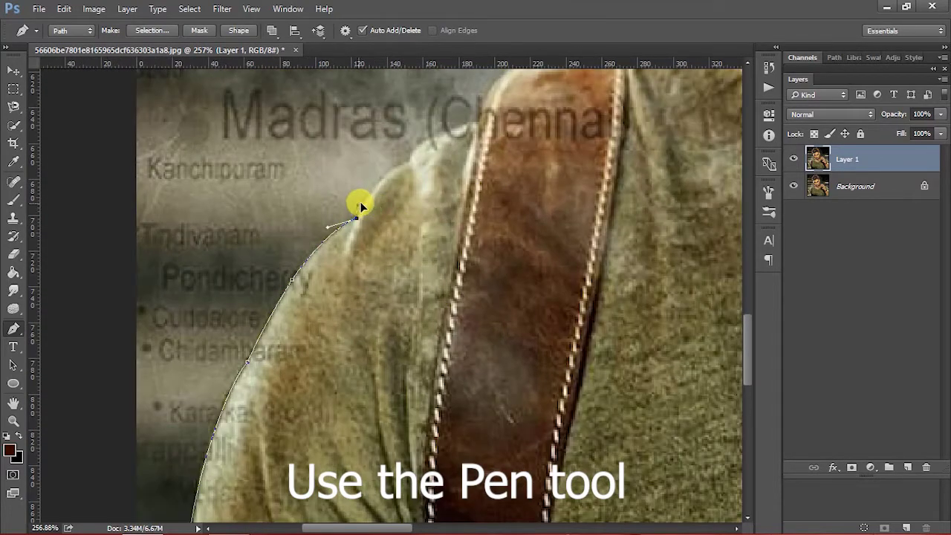
drag(420, 171, 351, 275)
drag(396, 225, 433, 214)
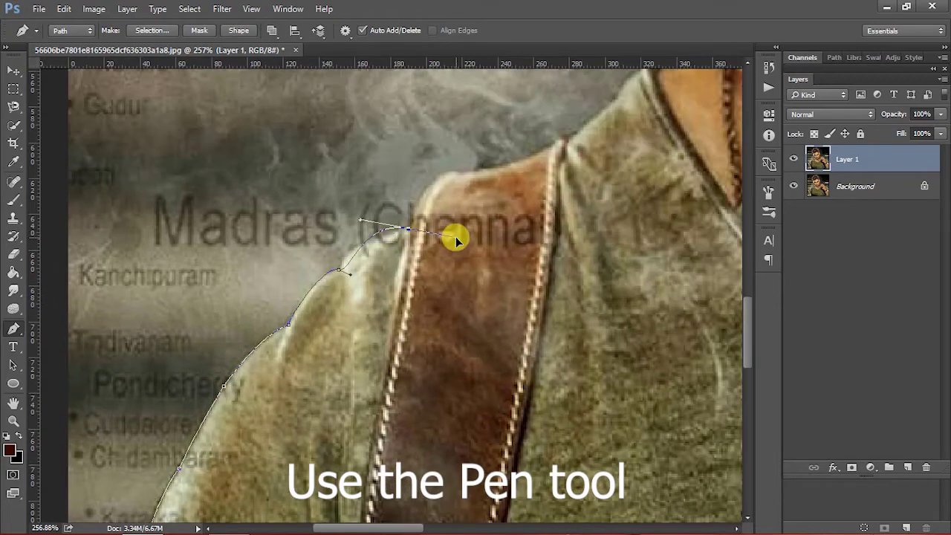
click(448, 177)
drag(449, 177, 364, 319)
click(426, 279)
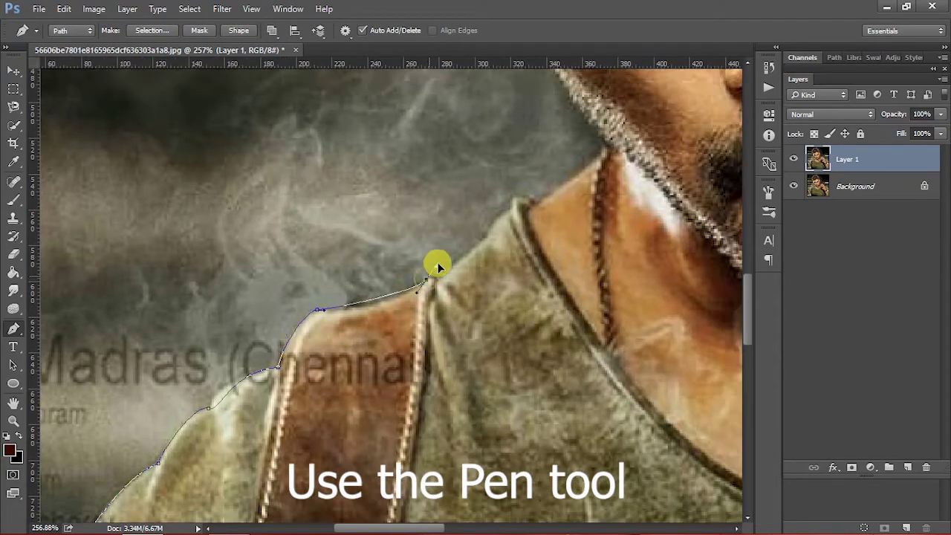
mouse_move(484, 239)
mouse_down()
mouse_move(514, 212)
mouse_move(420, 287)
mouse_up()
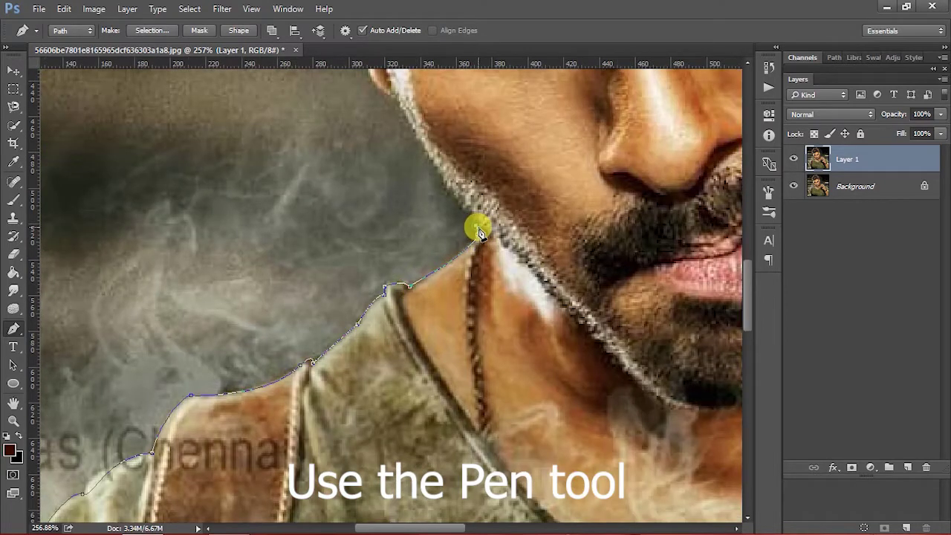
- Continue the path up the jaw and neck to the ear's edge, with the hair in view
click(479, 233)
click(432, 280)
click(418, 255)
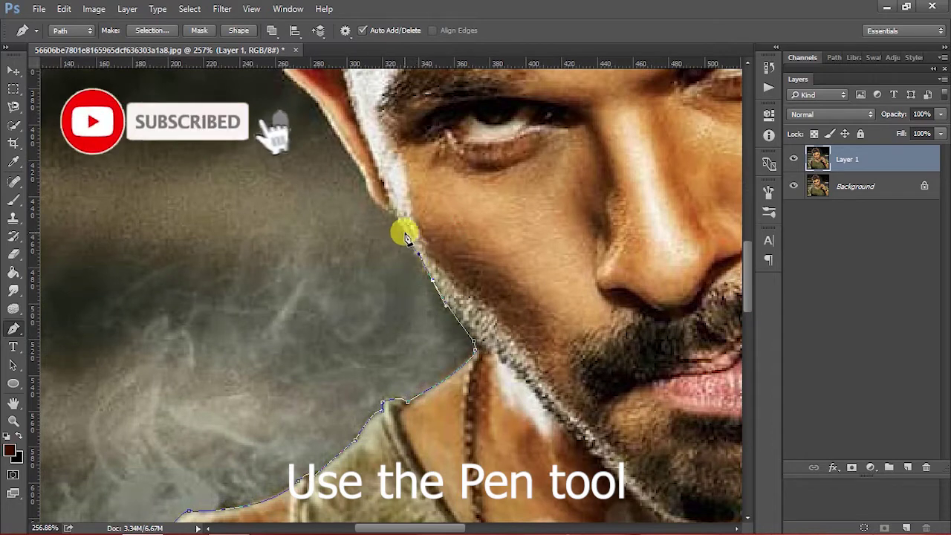
click(388, 208)
mouse_move(389, 206)
mouse_down()
mouse_move(424, 304)
mouse_move(416, 282)
mouse_up()
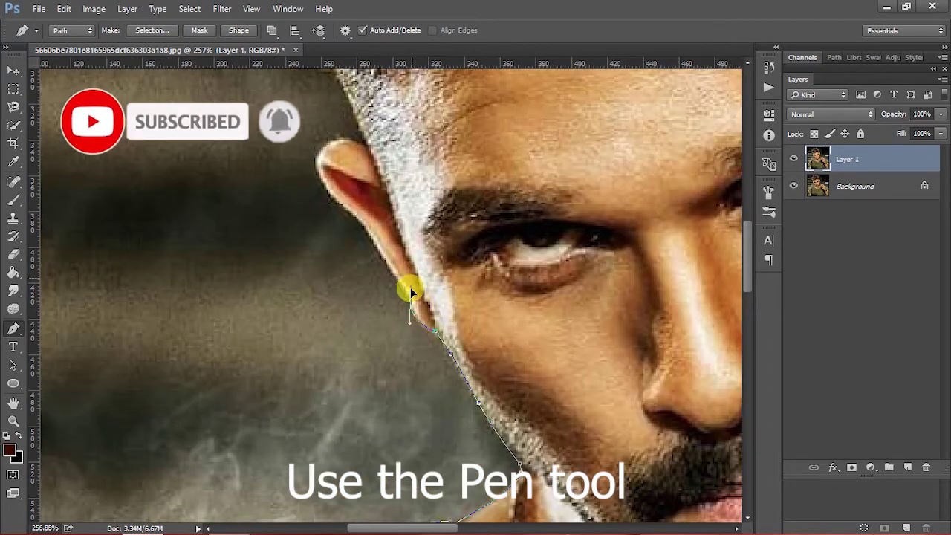
click(367, 223)
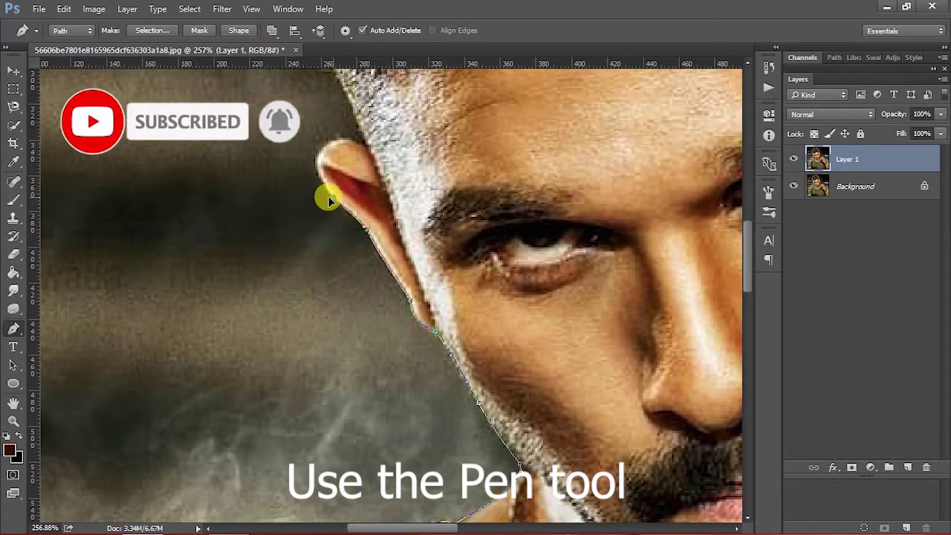
click(332, 197)
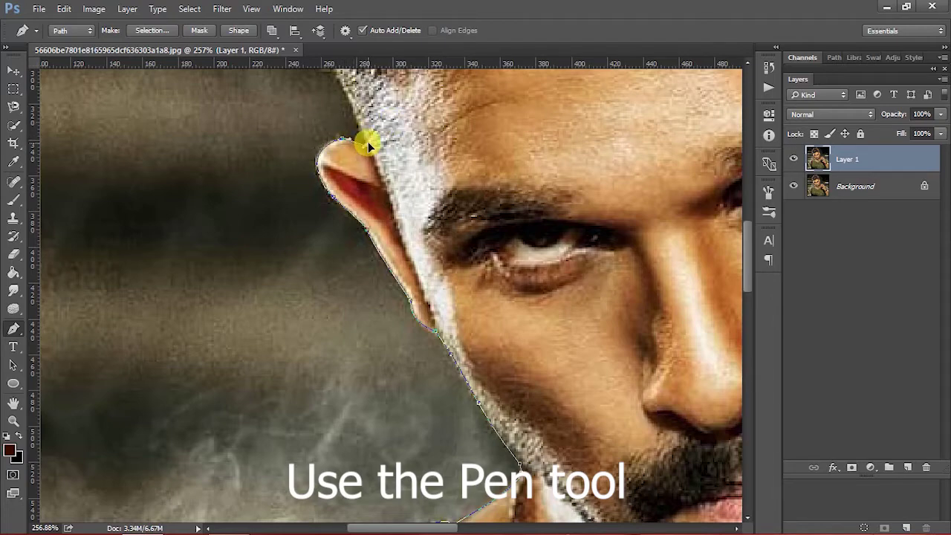
drag(365, 119, 361, 195)
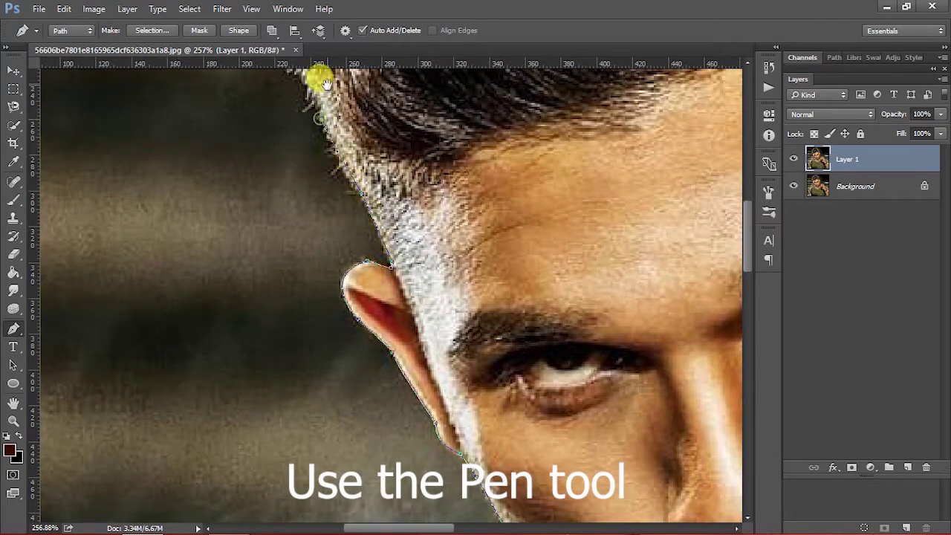
drag(322, 85, 366, 295)
drag(318, 139, 325, 311)
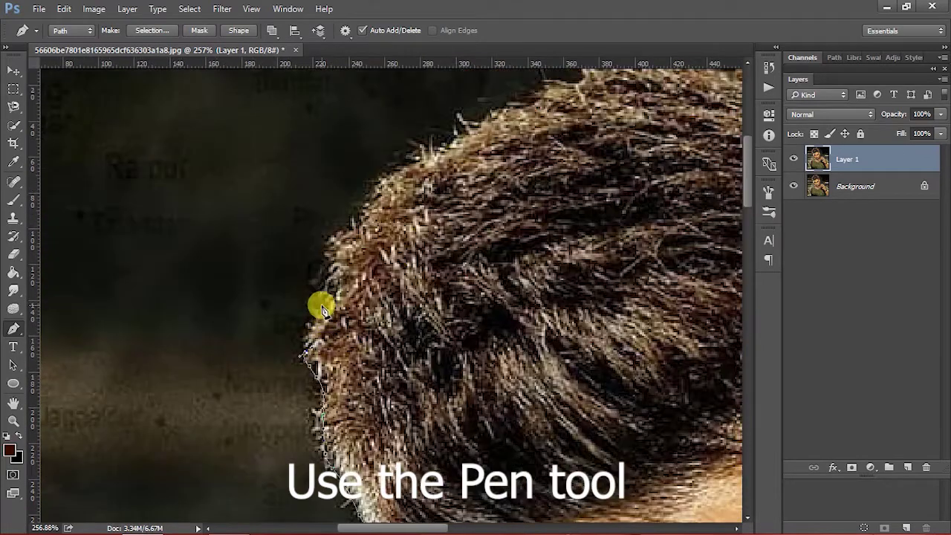
- Trace the path along the hairline and across the top of the hair
drag(458, 133, 255, 230)
click(260, 225)
click(298, 195)
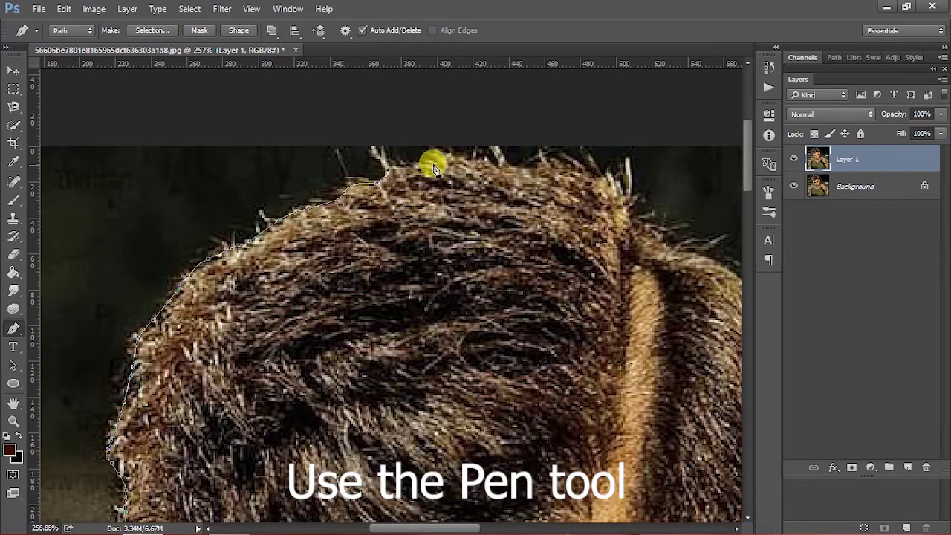
drag(427, 170, 328, 243)
click(408, 239)
click(455, 226)
click(509, 245)
click(524, 263)
click(614, 301)
- Continue the anchors down the right side of the hair toward the ear
drag(612, 334, 394, 255)
click(390, 211)
click(420, 274)
click(433, 316)
drag(441, 346, 427, 269)
click(438, 363)
drag(435, 378, 416, 267)
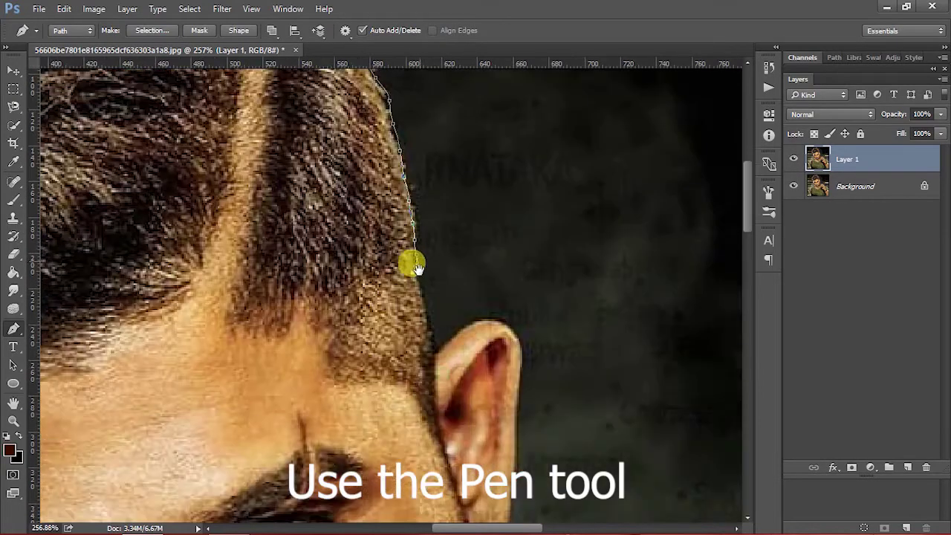
- Curve the outline around the ear and earlobe and down the jawline
drag(450, 365, 405, 336)
click(389, 322)
mouse_move(471, 309)
mouse_down()
mouse_move(491, 351)
mouse_move(457, 279)
mouse_up()
click(473, 359)
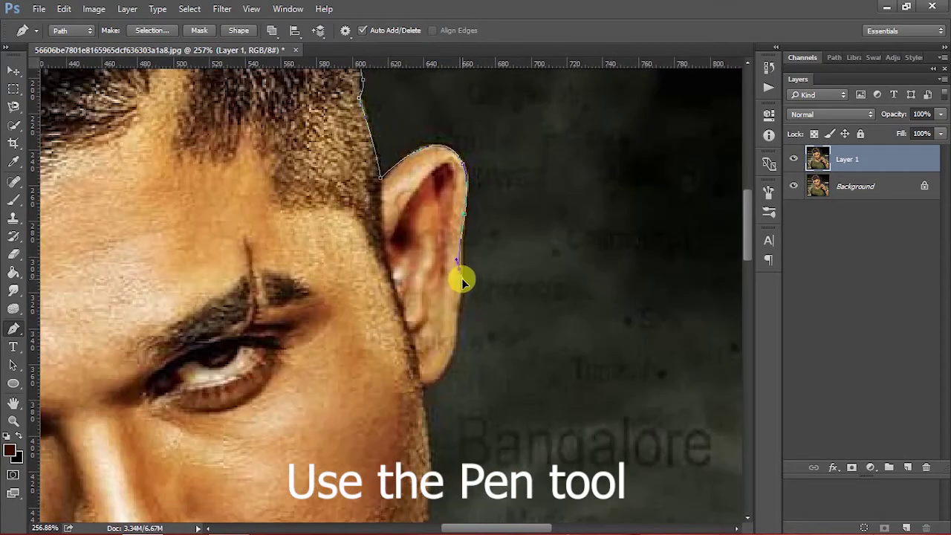
click(459, 314)
drag(425, 387, 387, 396)
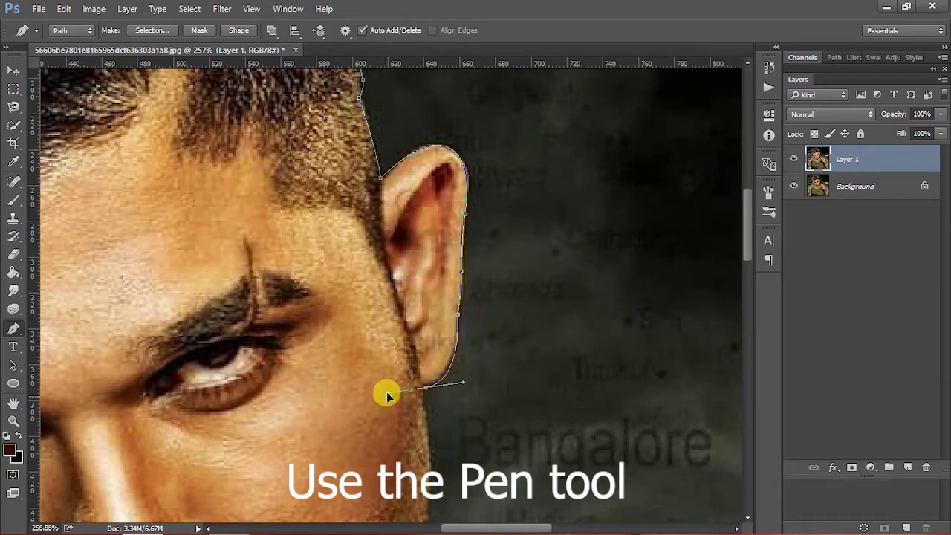
scroll(421, 389, down, 3)
drag(414, 363, 384, 413)
alt+click(415, 364)
- Trace the outline along the top and edge of the hand
drag(533, 398, 284, 320)
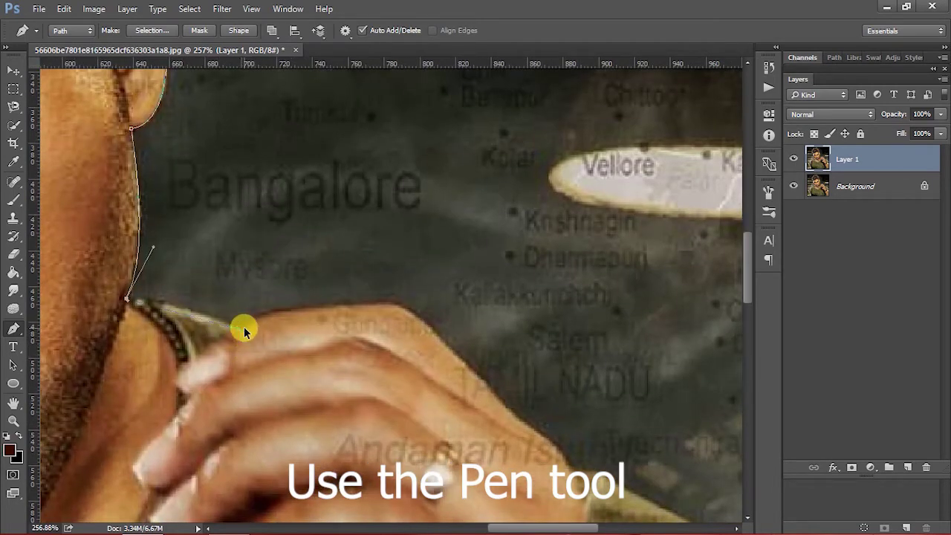
drag(392, 304, 414, 304)
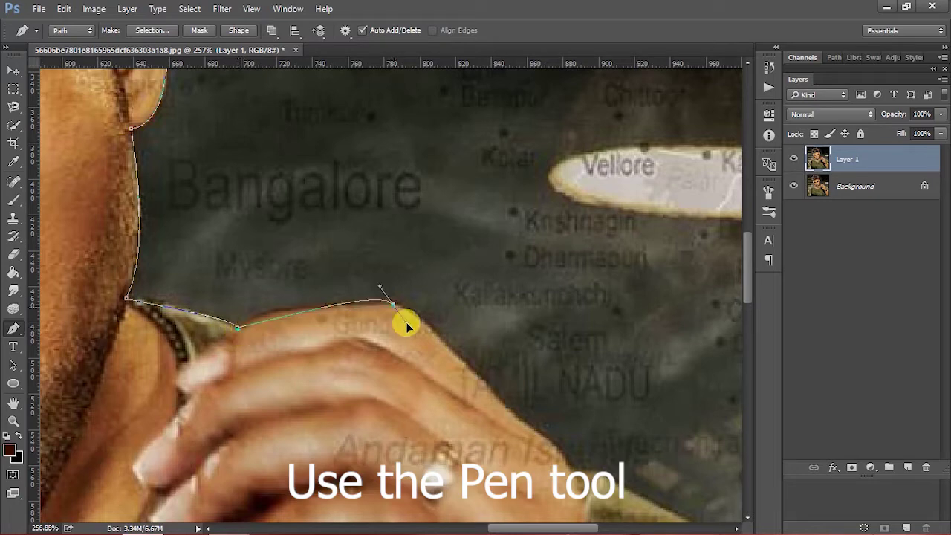
click(510, 409)
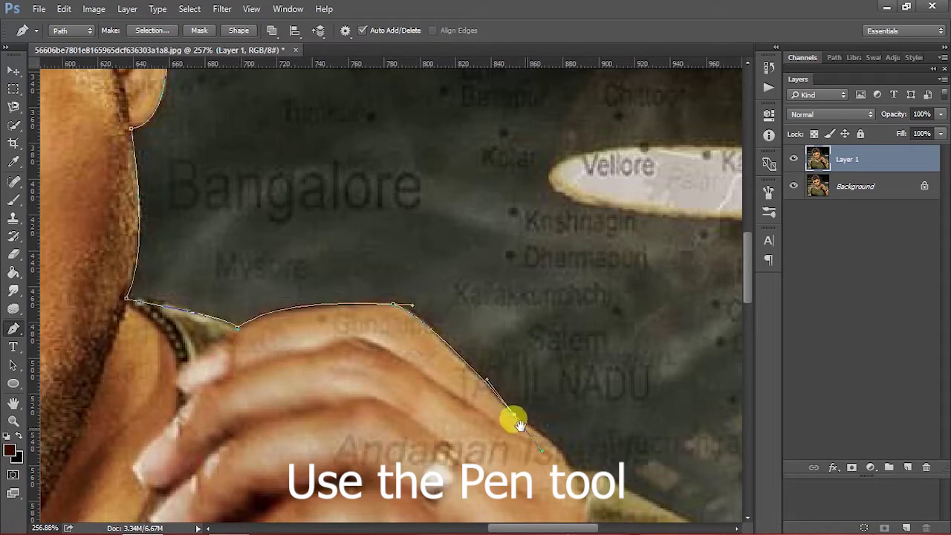
drag(523, 428, 391, 322)
click(413, 323)
click(422, 339)
- Continue the anchors down the sleeve edge
drag(420, 350, 274, 250)
click(303, 260)
click(366, 290)
drag(366, 291, 254, 183)
click(399, 293)
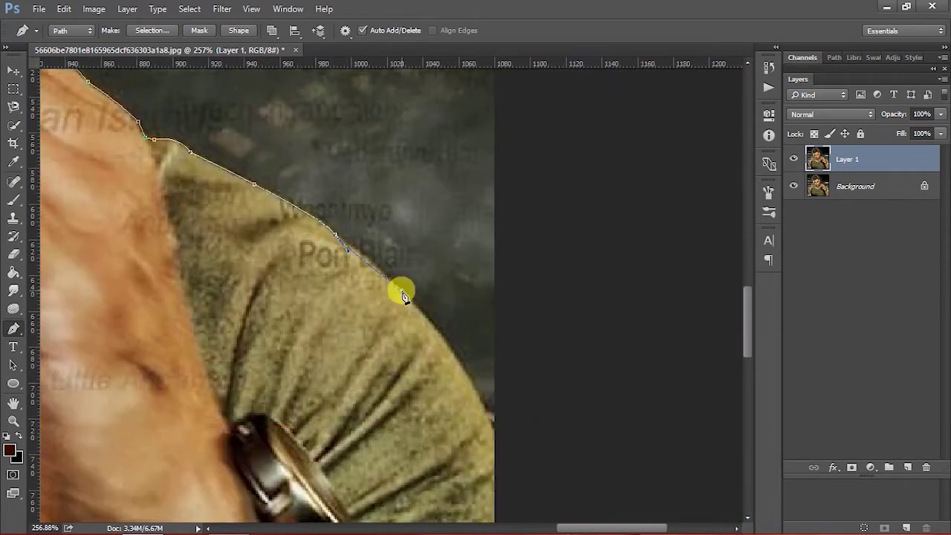
drag(399, 293, 302, 144)
click(399, 350)
- Run the path past the bottom-right corner and below the image, closing it at the start
scroll(461, 314, down, 3)
scroll(460, 314, down, 2)
click(529, 438)
click(501, 438)
scroll(494, 431, up, 2)
drag(498, 414, 495, 439)
click(455, 453)
click(239, 469)
click(117, 454)
click(49, 411)
scroll(340, 334, down, 3)
right_click(340, 338)
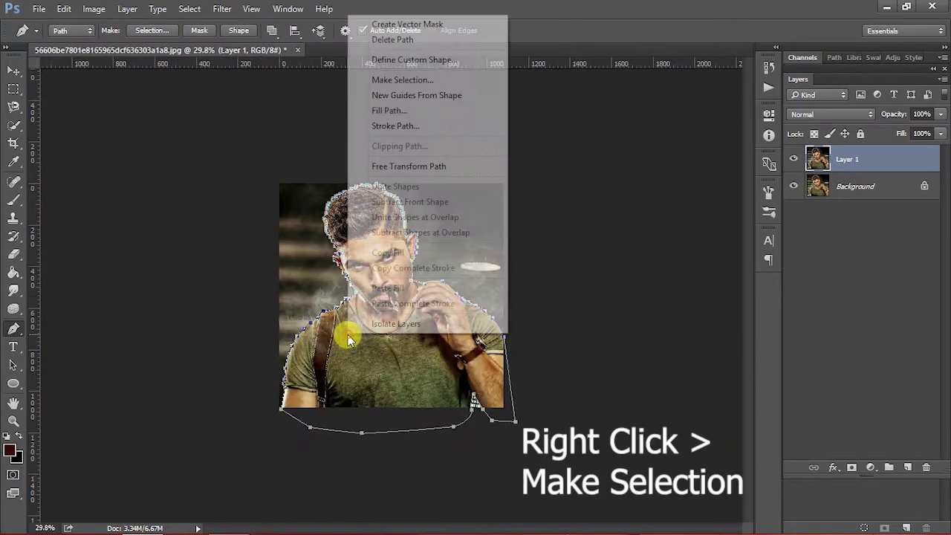
- Copy the figure to a new layer via a 0.5 px feathered selection; hide Layer 1 and Background
click(401, 79)
click(542, 143)
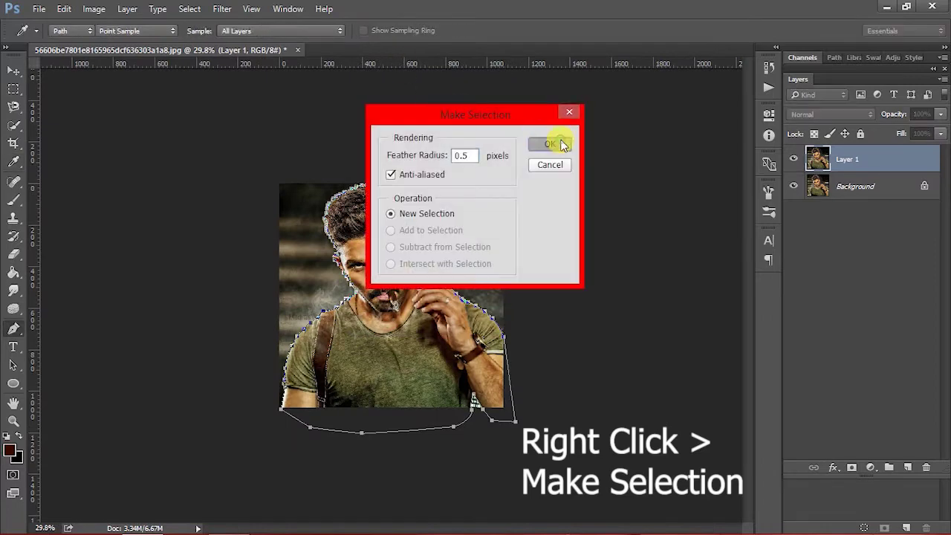
click(13, 71)
key(ctrl+j)
click(793, 186)
click(794, 213)
- Create a new 297 × 210 mm, 300 ppi document
click(39, 9)
click(39, 9)
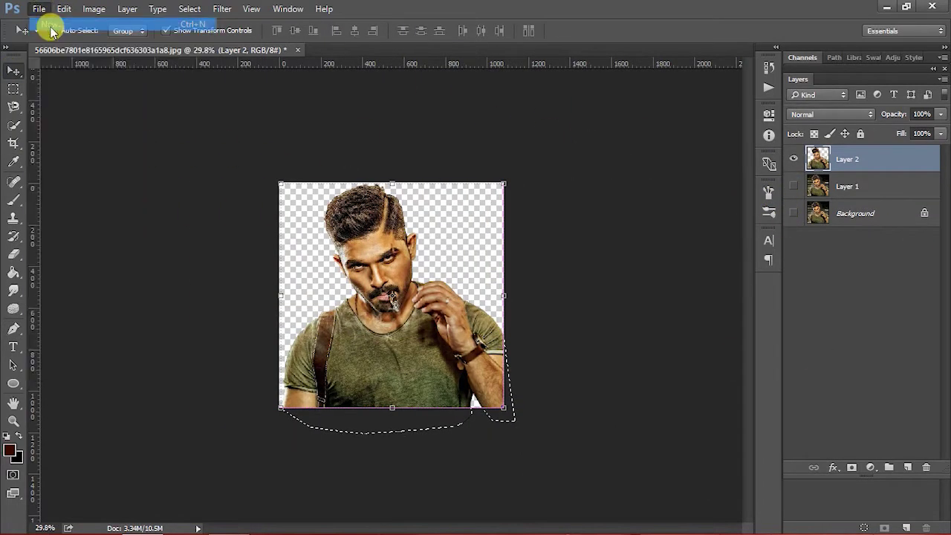
key(ctrl+n)
mouse_move(552, 159)
mouse_down()
mouse_move(792, 467)
mouse_move(595, 156)
mouse_up()
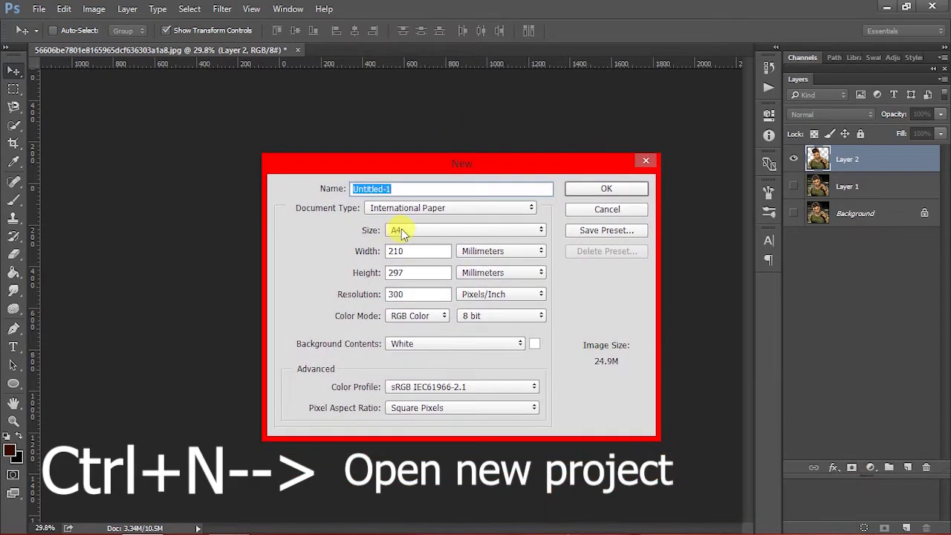
drag(415, 251, 364, 253)
text(19)
text(210)
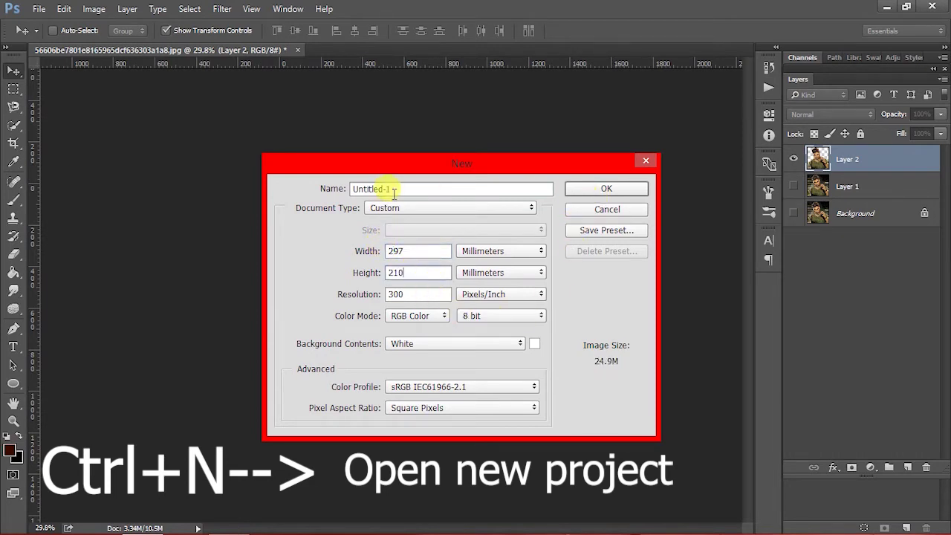
key(Return)
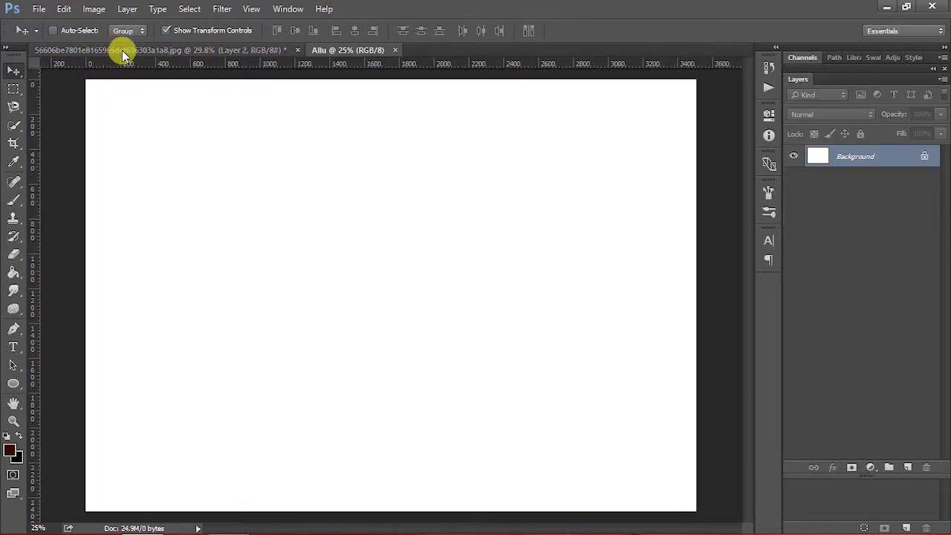
click(124, 50)
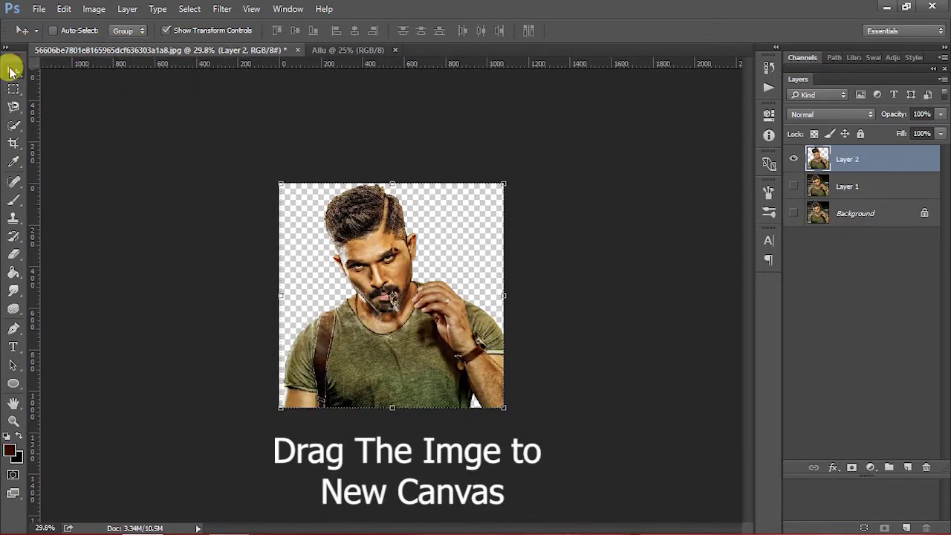
- Move the cut-out portrait into the Allu document and scale it up to fill the canvas
mouse_move(370, 282)
mouse_down()
mouse_move(360, 57)
mouse_move(431, 290)
mouse_up()
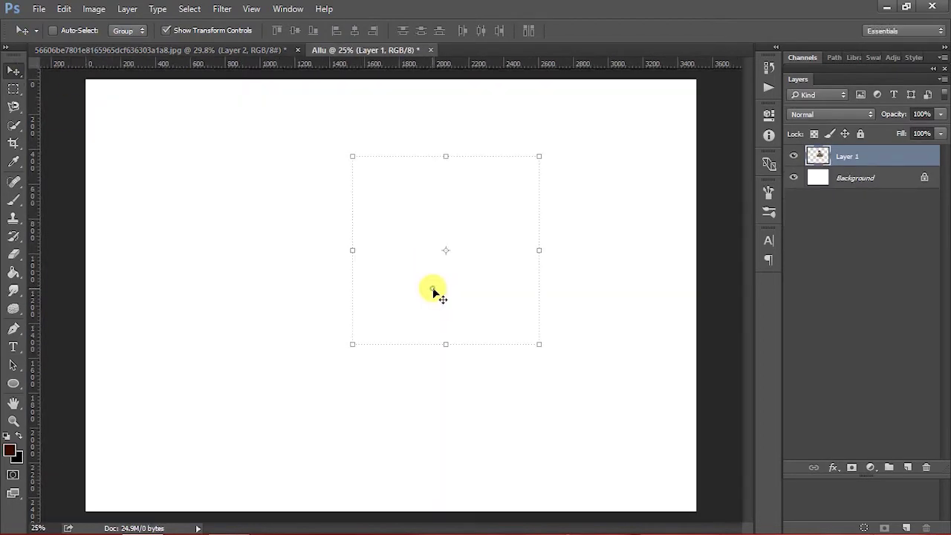
scroll(416, 275, down, 5)
scroll(366, 217, down, 2)
drag(366, 217, 307, 165)
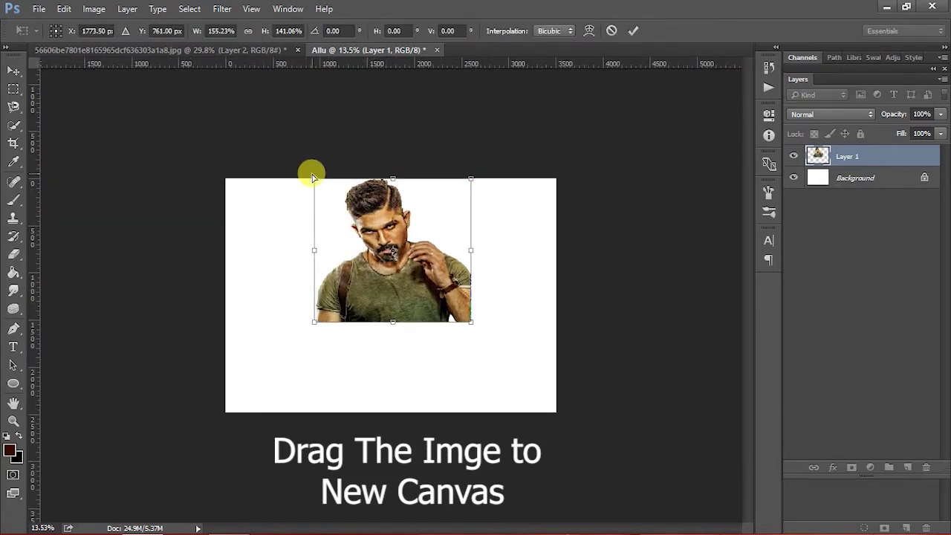
key(ctrl+z)
drag(367, 218, 310, 185)
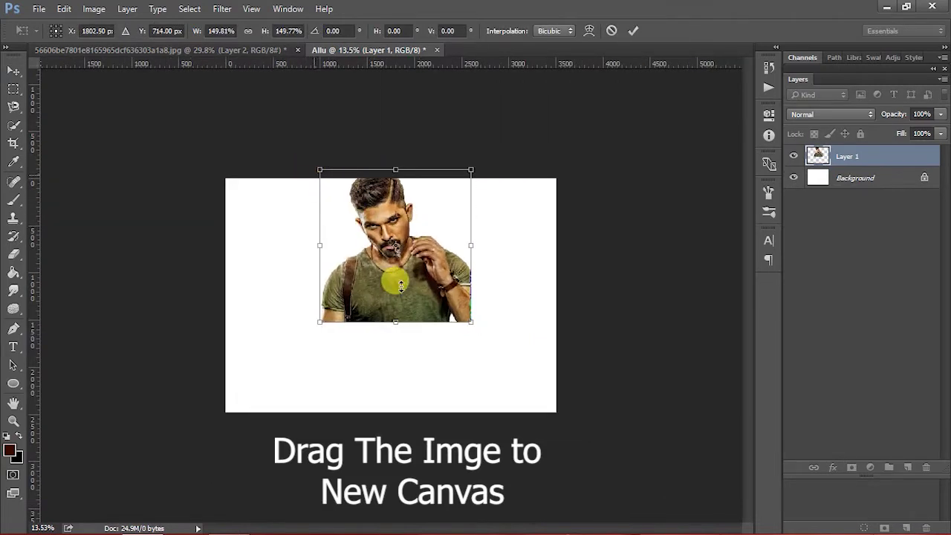
mouse_move(454, 313)
mouse_down()
mouse_move(436, 339)
mouse_move(487, 223)
mouse_move(521, 183)
mouse_up()
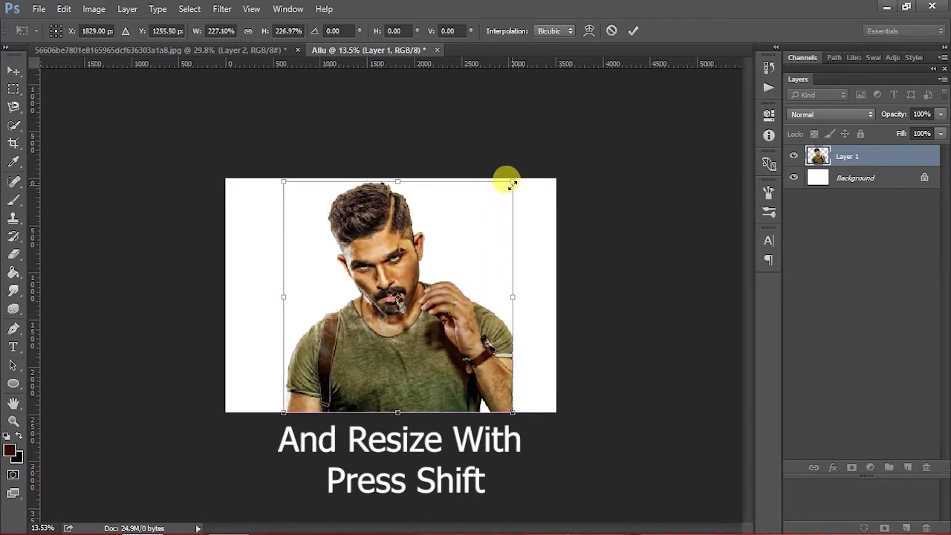
drag(486, 261, 484, 273)
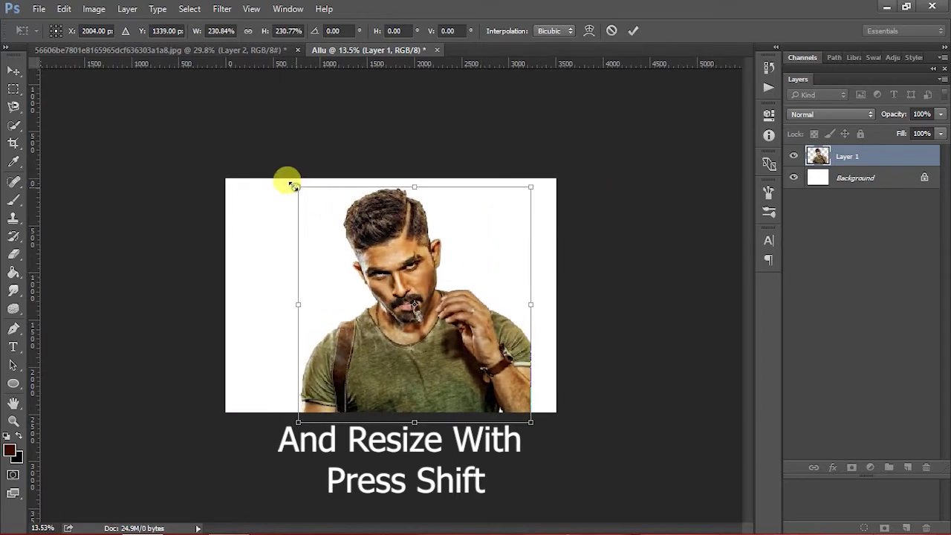
drag(298, 186, 287, 178)
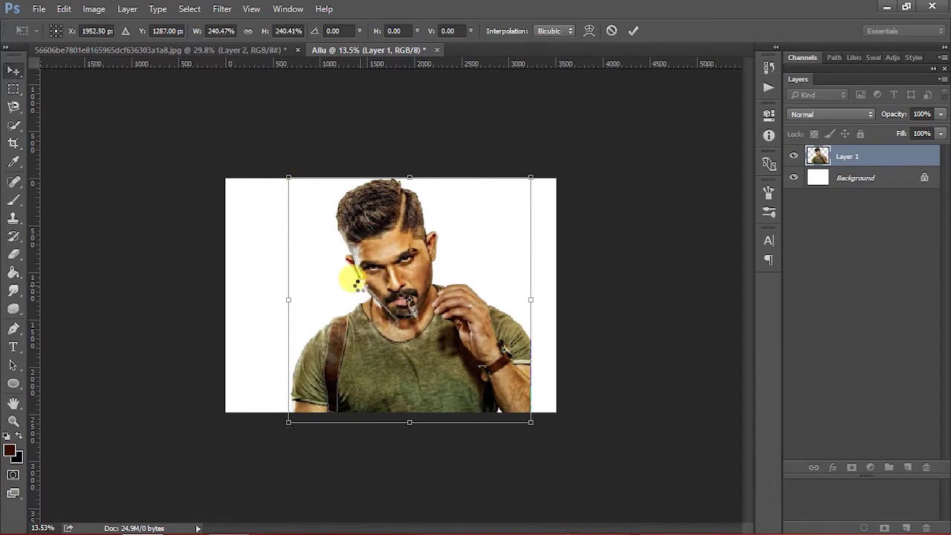
key(Return)
- Inspect the enlarged portrait and duplicate it as Layer 1 copy
scroll(371, 298, up, 2)
scroll(389, 361, up, 2)
scroll(432, 320, up, 2)
scroll(431, 320, down, 2)
scroll(431, 316, up, 1)
scroll(431, 310, up, 1)
scroll(433, 308, up, 1)
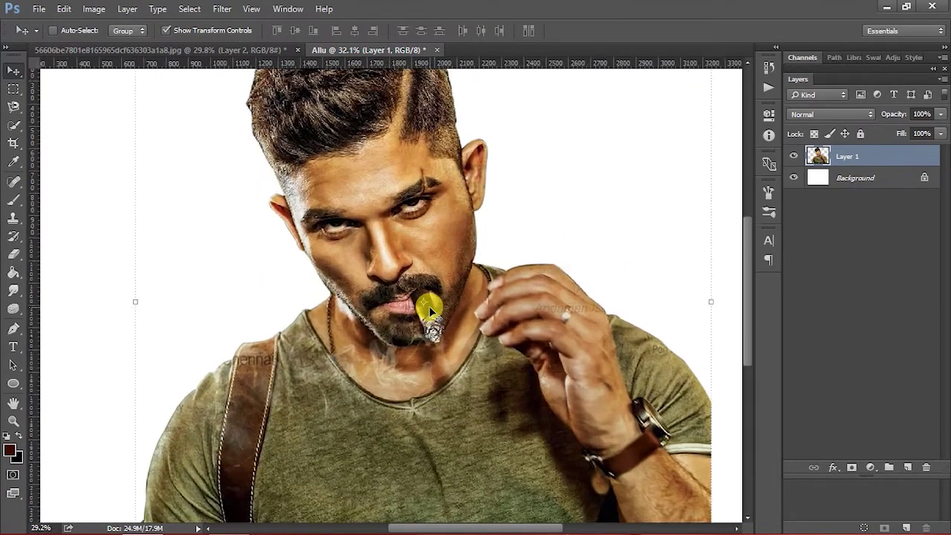
scroll(433, 308, down, 1)
scroll(446, 312, down, 1)
key(ctrl+j)
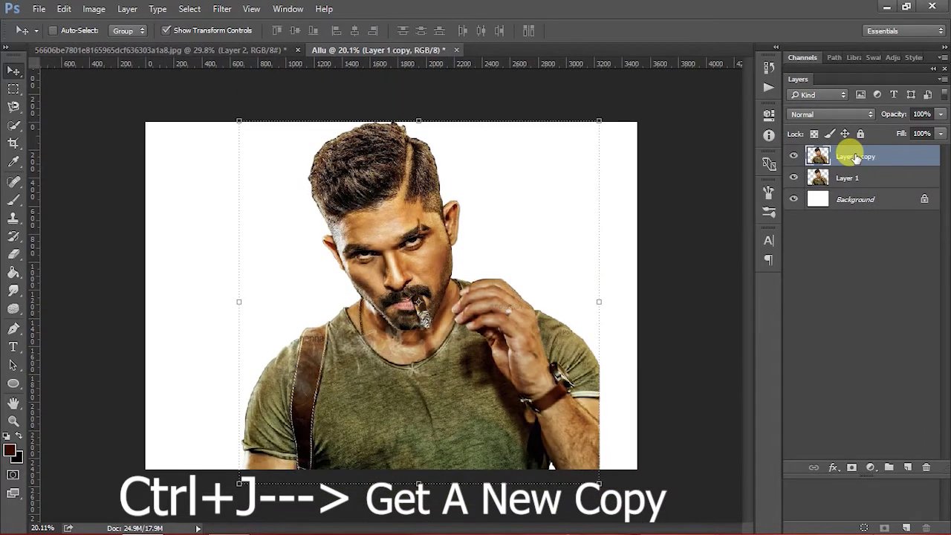
- Grade the copy in Camera Raw: Exposure +0.15, Contrast +10, Shadows -3, Whites +8, Clarity +19
click(220, 9)
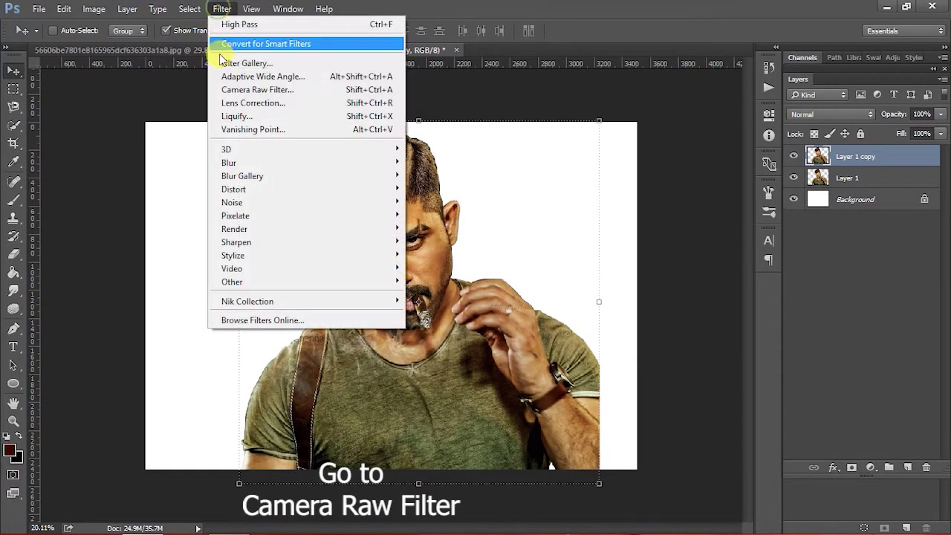
click(235, 86)
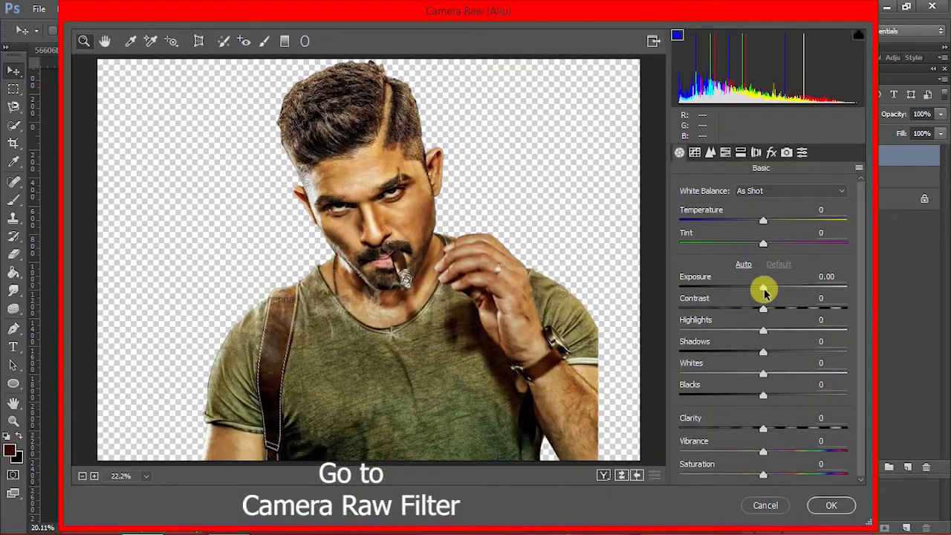
drag(764, 289, 774, 308)
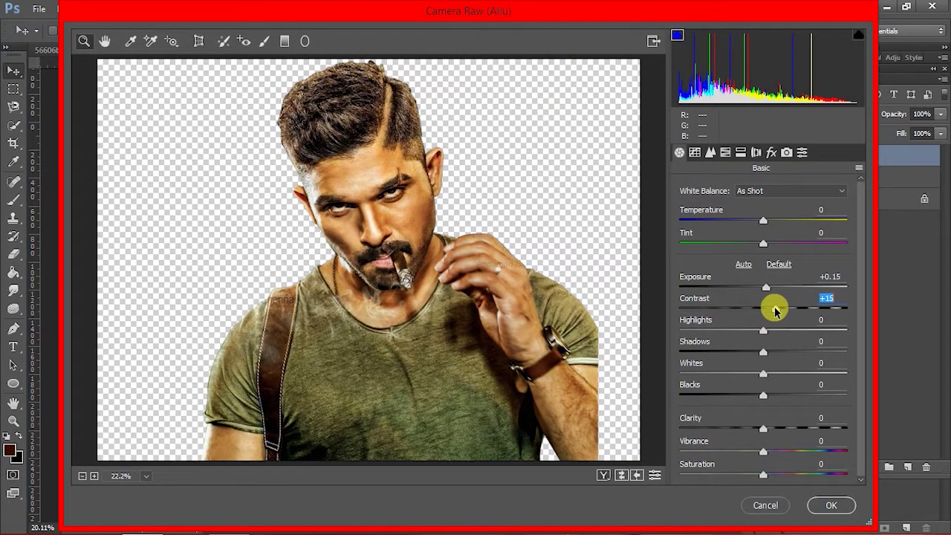
mouse_move(762, 380)
mouse_down()
mouse_move(789, 382)
mouse_move(786, 394)
mouse_up()
drag(764, 352, 761, 352)
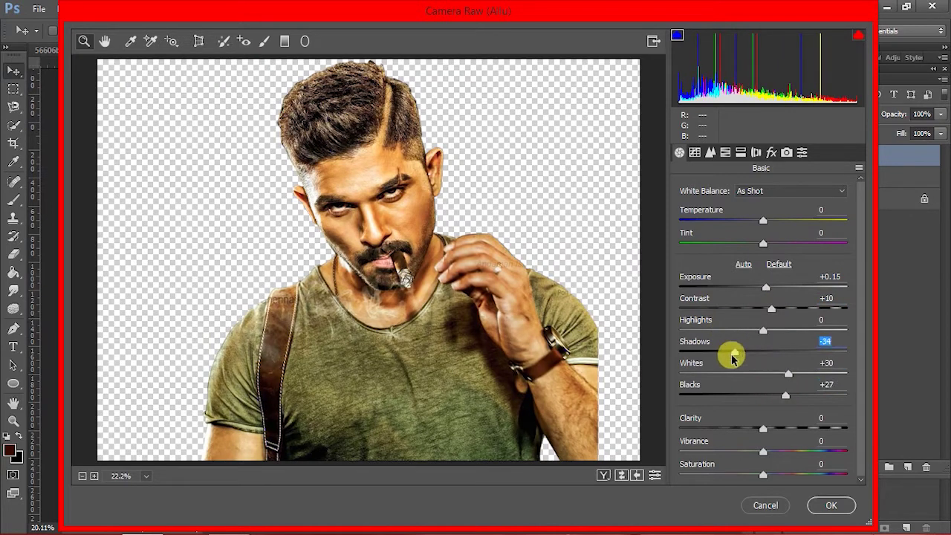
mouse_move(789, 380)
mouse_down()
mouse_move(770, 378)
mouse_move(771, 398)
mouse_up()
drag(767, 434, 779, 434)
click(775, 327)
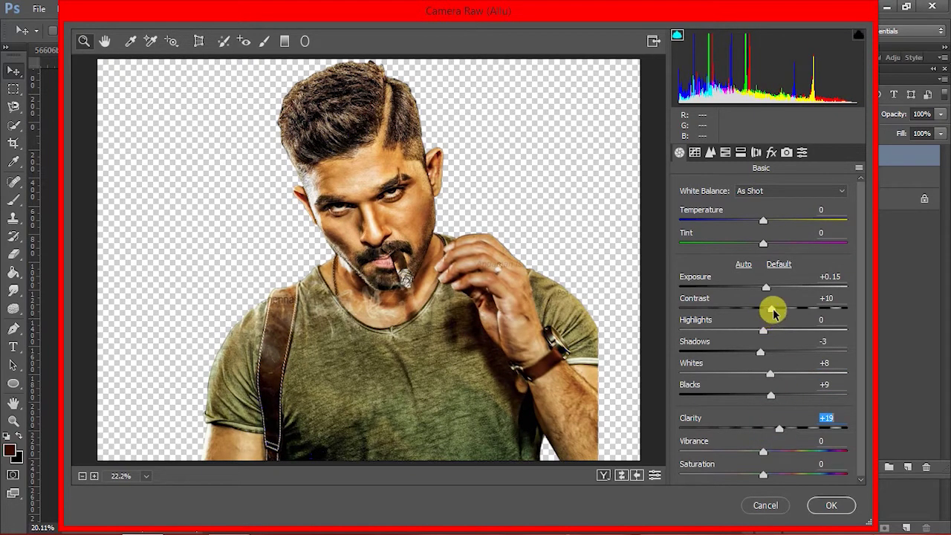
drag(773, 314, 763, 313)
click(831, 506)
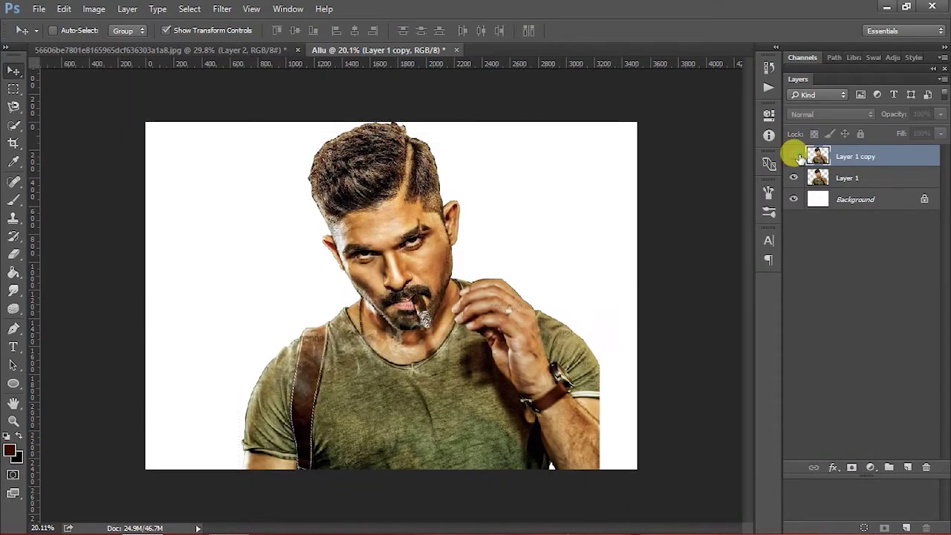
- Apply Unsharp Mask to Layer 1 copy with an amount of 200
click(222, 9)
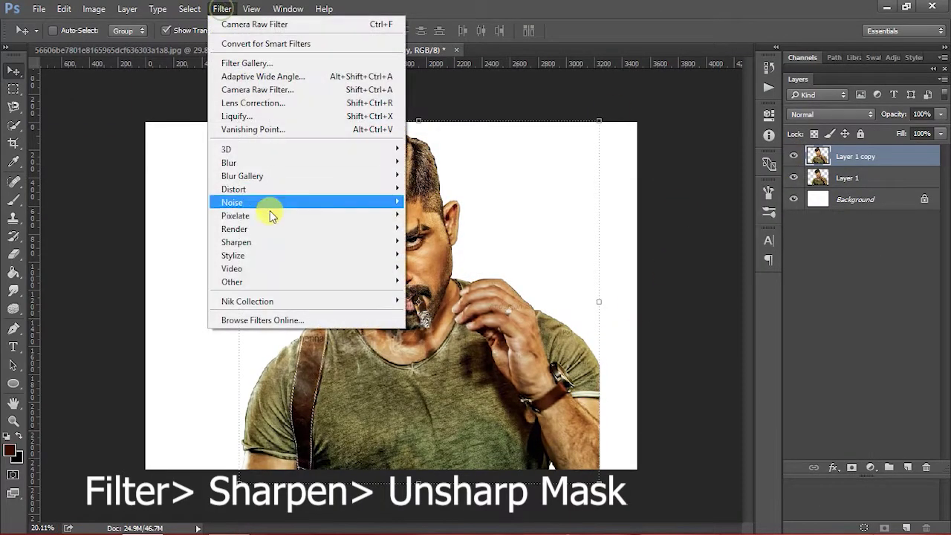
mouse_move(237, 242)
click(437, 305)
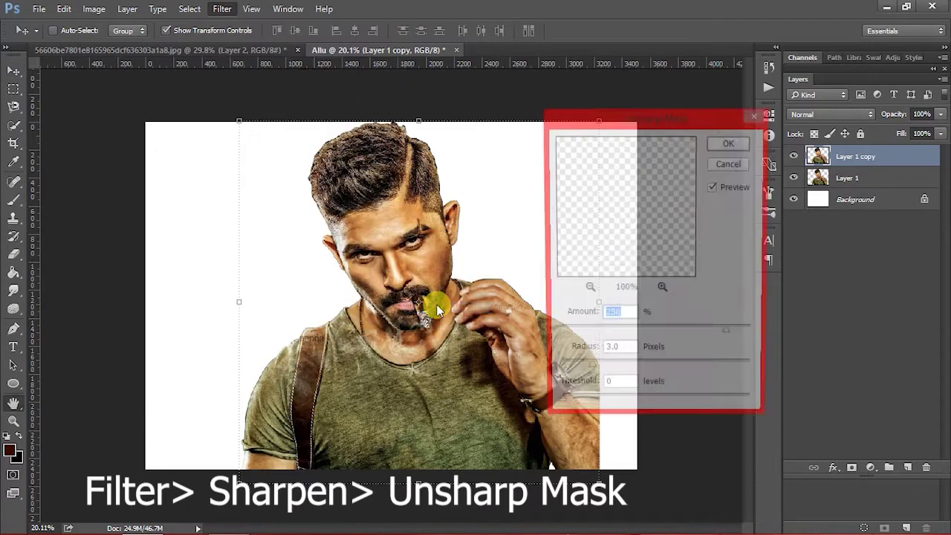
drag(580, 209, 628, 191)
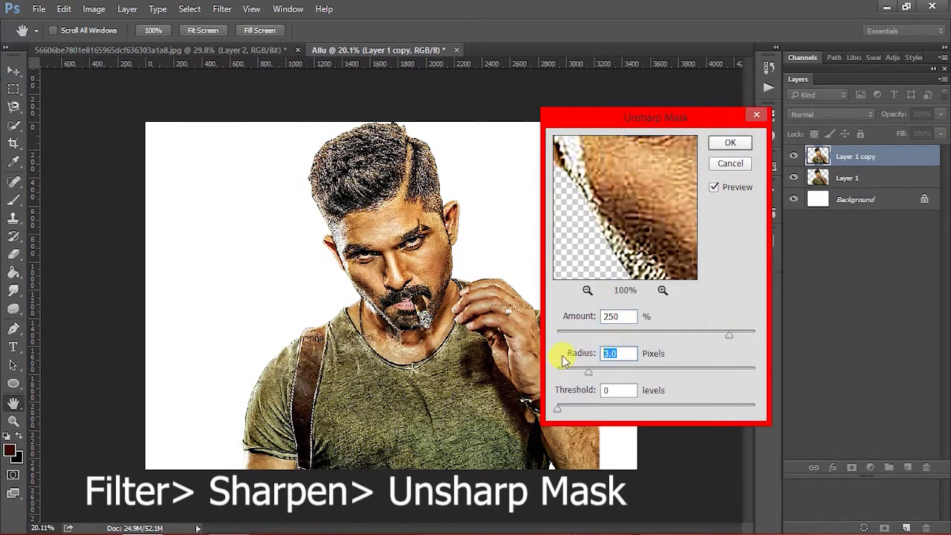
text(200)
click(712, 145)
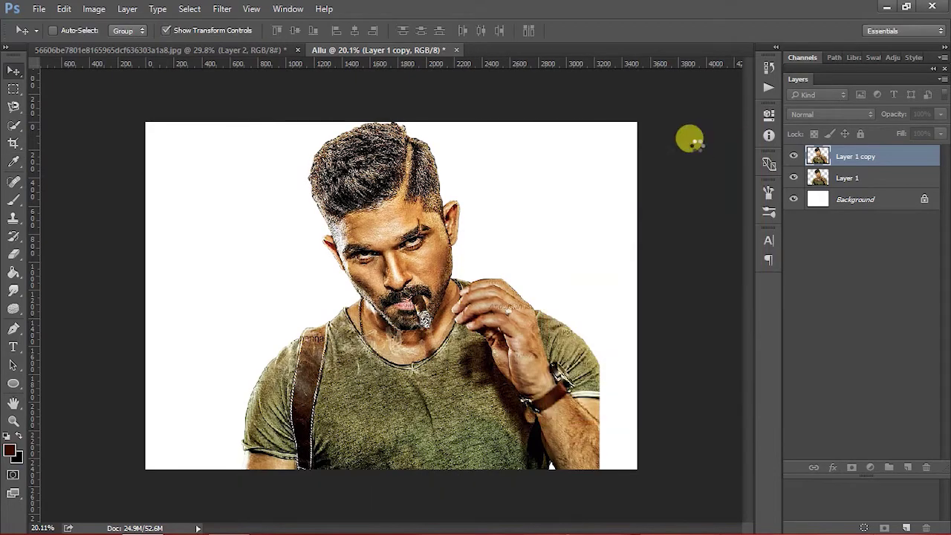
- Set the Smudge tool to 17% strength and an 80 px brush size
key(v)
scroll(330, 195, up, 1)
scroll(321, 195, up, 2)
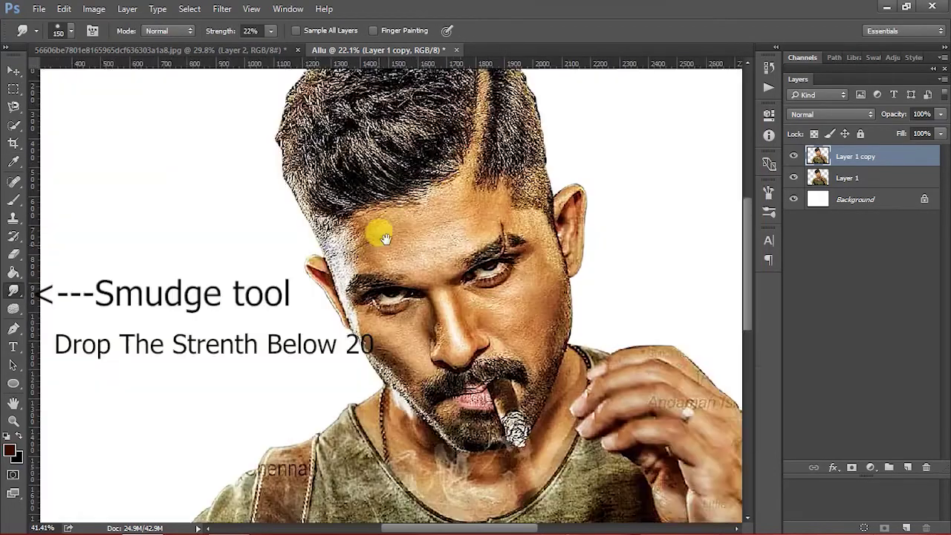
scroll(379, 233, up, 2)
scroll(446, 240, up, 1)
scroll(420, 187, up, 1)
key(bracketleft)
key(bracketleft)
key(bracketleft)
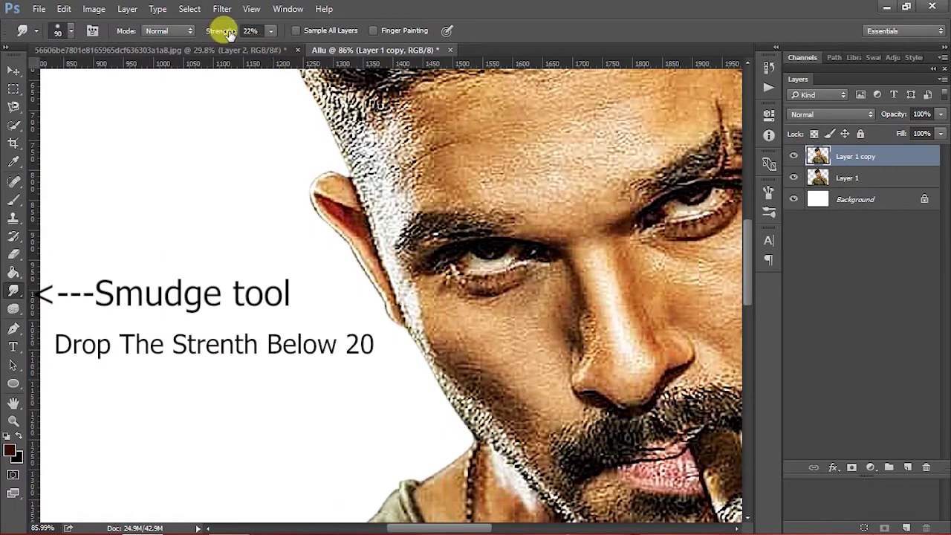
drag(223, 37, 226, 37)
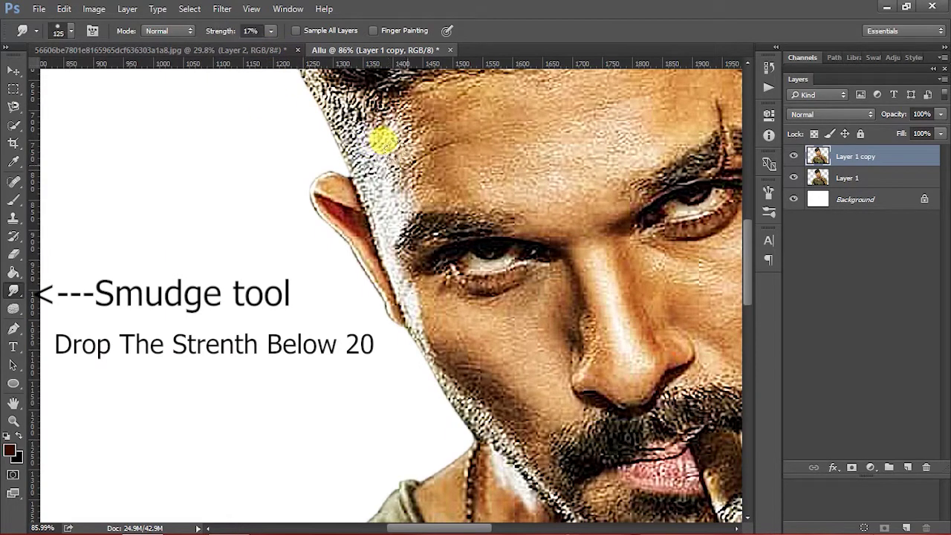
key(bracketleft)
- Give the Brush a soft preset tip with 53% opacity and 25% flow
key(b)
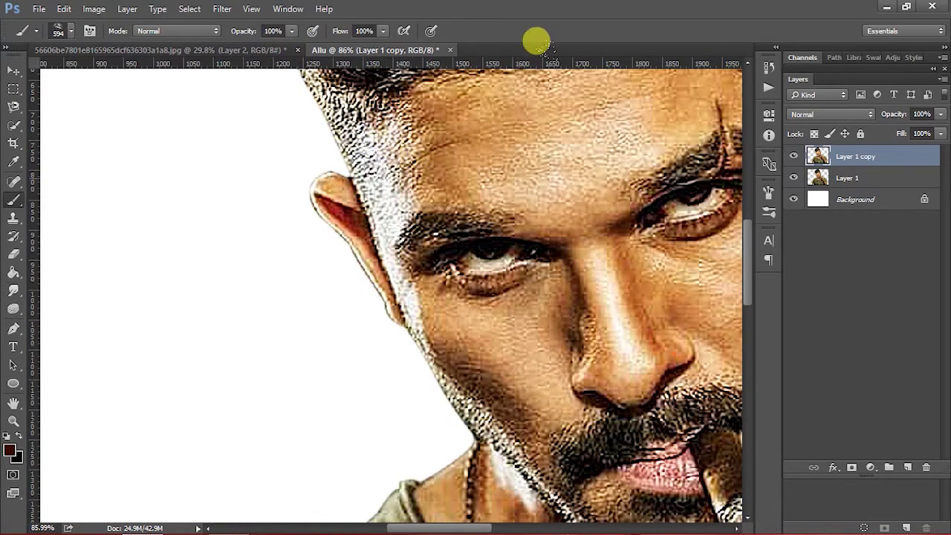
click(770, 208)
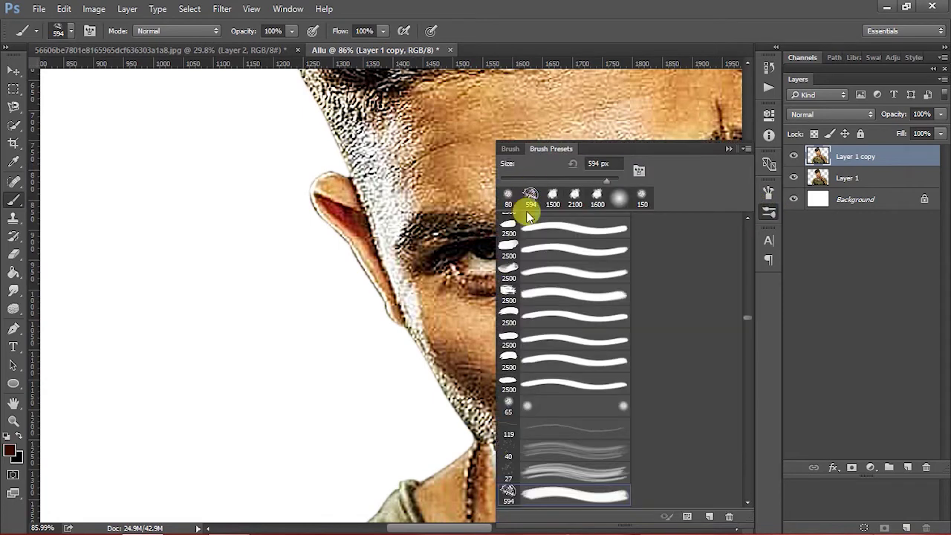
click(621, 196)
click(733, 152)
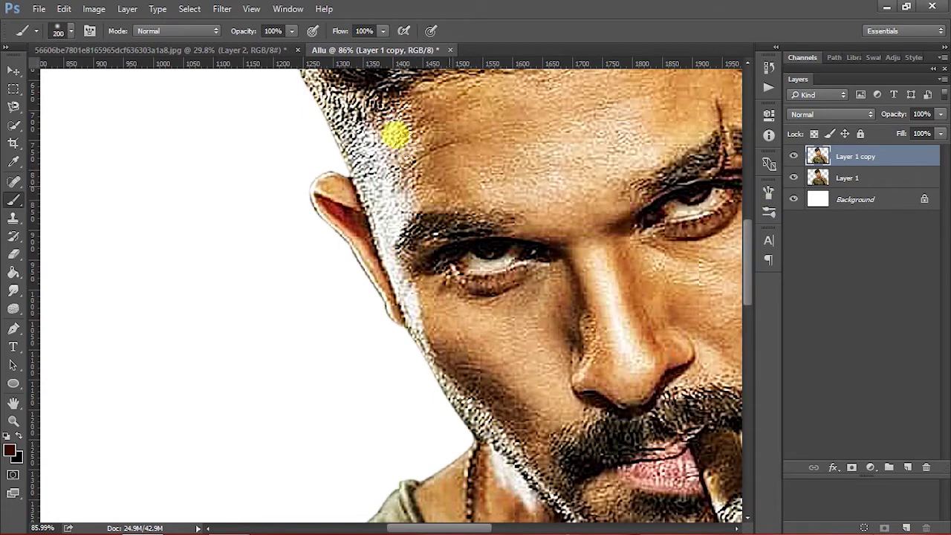
drag(243, 31, 212, 35)
drag(332, 36, 286, 37)
- Make white the foreground colour, then smudge the hair along the hairline
click(6, 436)
key(x)
key(bracketleft)
key(bracketleft)
key(r)
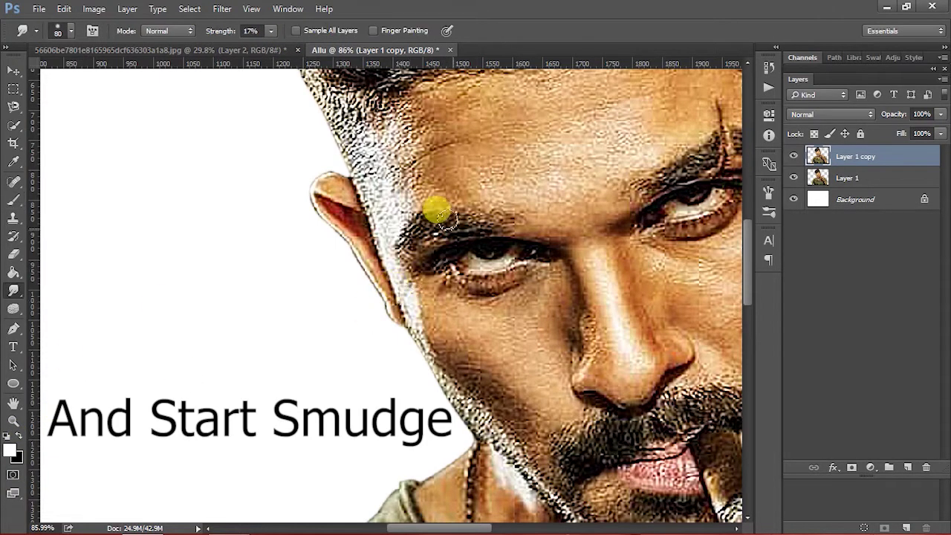
mouse_move(392, 128)
mouse_down()
mouse_move(392, 117)
mouse_move(344, 153)
mouse_move(394, 148)
mouse_move(362, 197)
mouse_move(444, 186)
mouse_move(399, 164)
mouse_move(408, 176)
mouse_up()
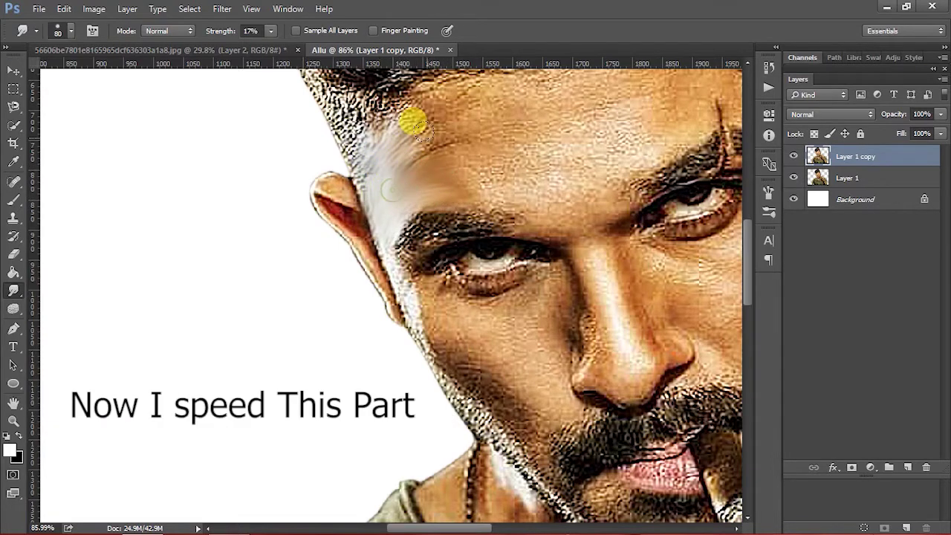
- Soften the temple hair and smooth the forehead skin with blending strokes
mouse_move(412, 122)
mouse_down()
mouse_move(382, 132)
mouse_move(371, 124)
mouse_move(393, 113)
mouse_up()
mouse_move(388, 177)
mouse_down()
mouse_move(459, 155)
mouse_move(484, 186)
mouse_move(510, 166)
mouse_move(508, 179)
mouse_move(404, 102)
mouse_move(397, 117)
mouse_move(438, 171)
mouse_up()
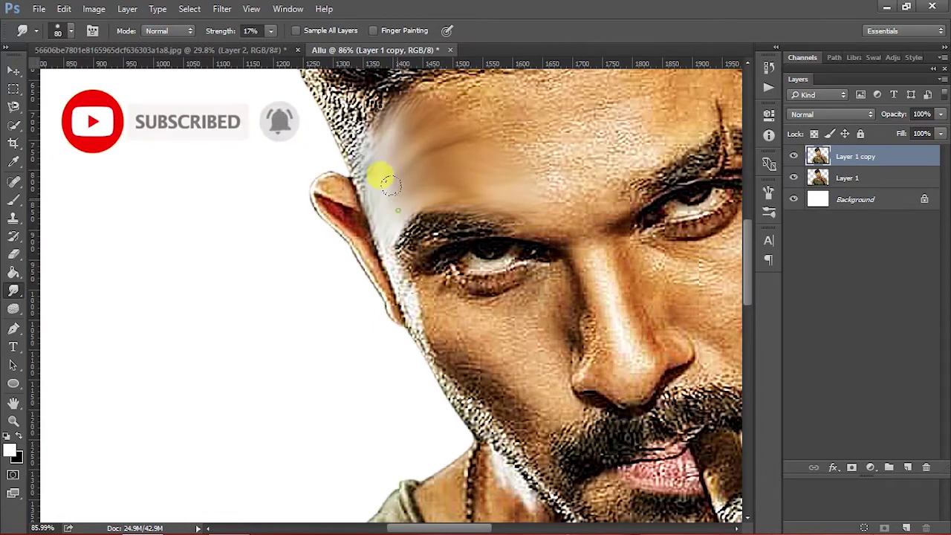
scroll(463, 155, up, 3)
mouse_move(372, 149)
mouse_down()
mouse_move(442, 140)
mouse_move(430, 159)
mouse_move(513, 161)
mouse_move(454, 171)
mouse_move(466, 192)
mouse_move(492, 194)
mouse_move(475, 231)
mouse_move(515, 227)
mouse_move(523, 212)
mouse_move(494, 223)
mouse_move(515, 248)
mouse_up()
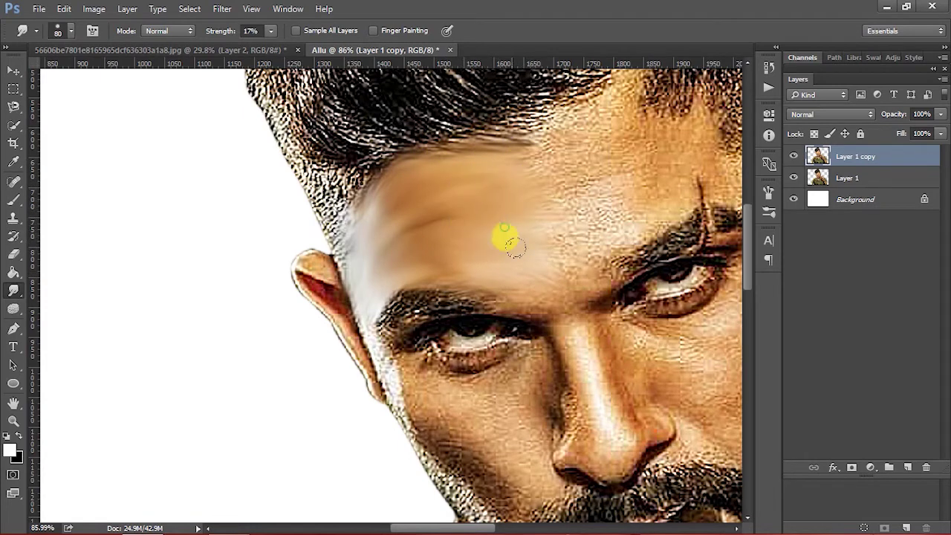
drag(565, 281, 521, 297)
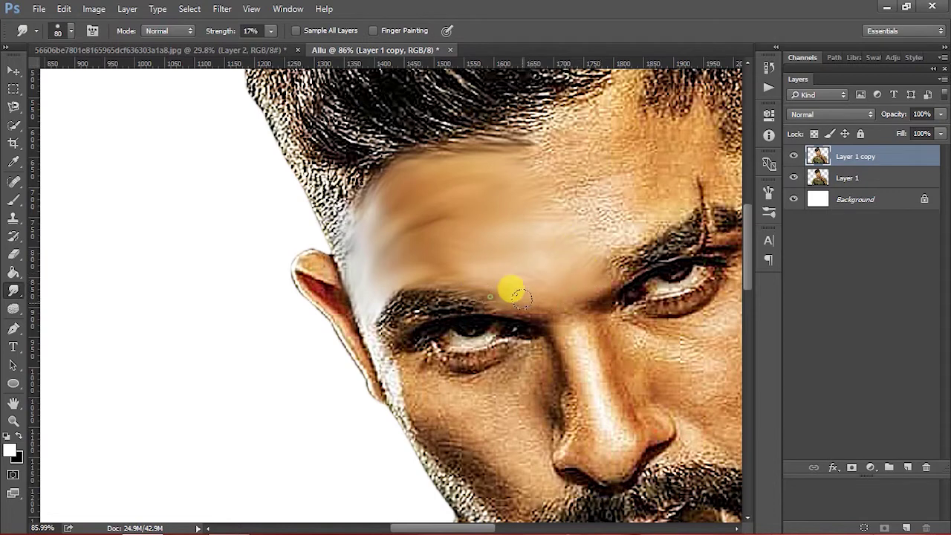
drag(468, 259, 445, 227)
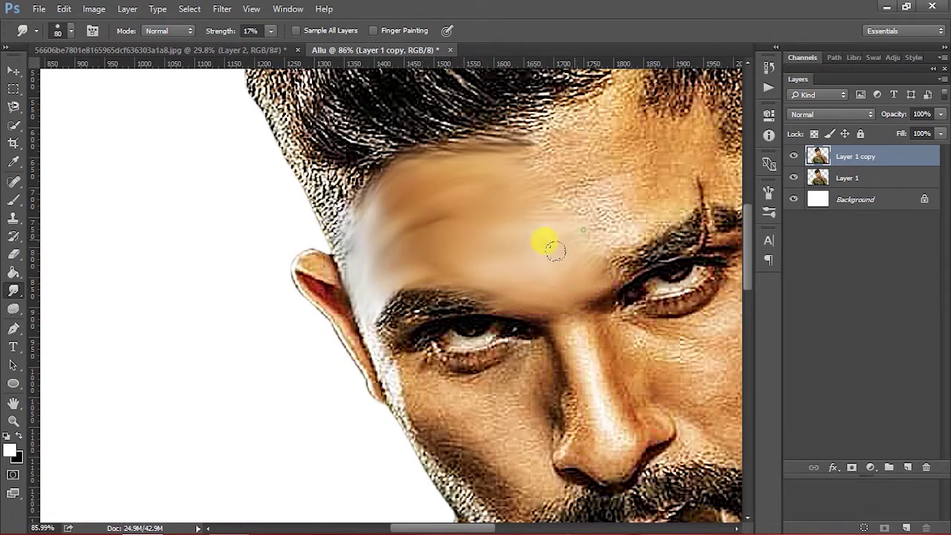
scroll(506, 222, up, 2)
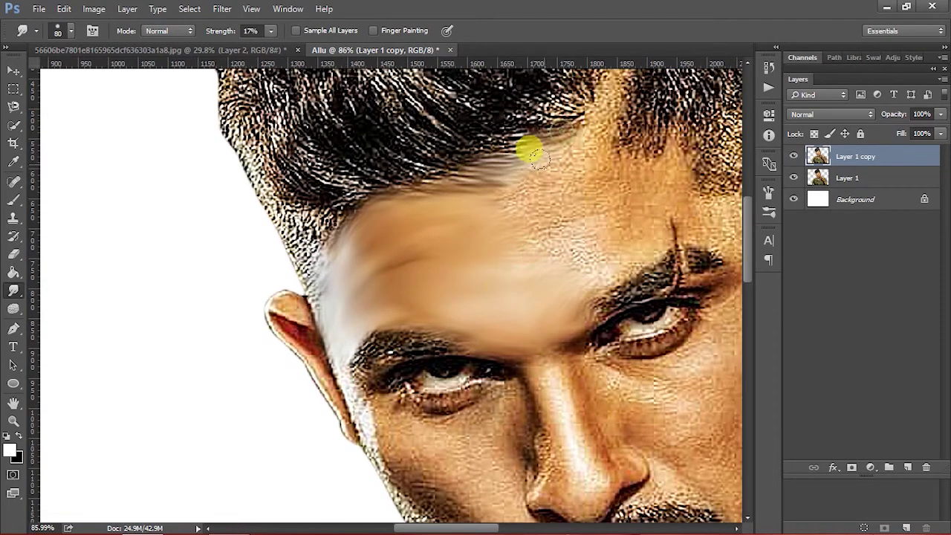
drag(512, 181, 617, 226)
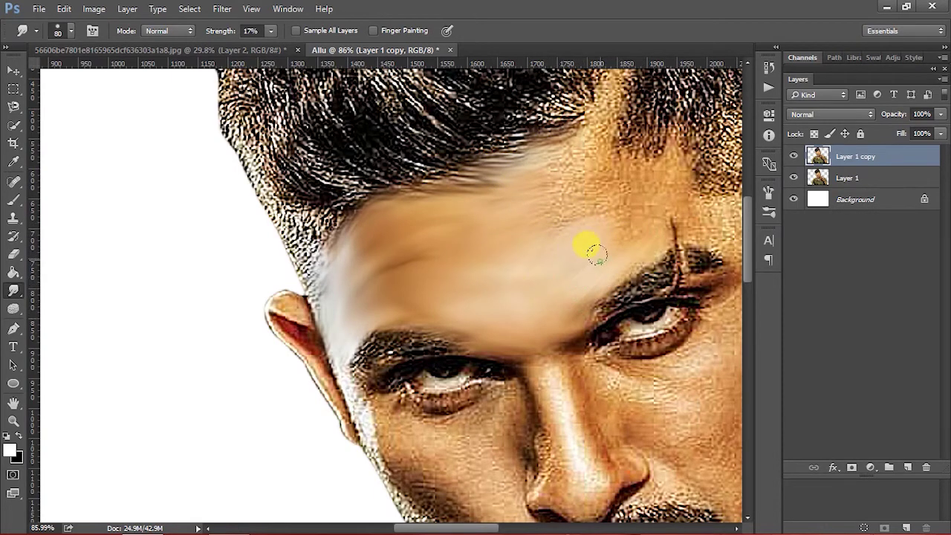
mouse_move(563, 165)
mouse_down()
mouse_move(514, 193)
mouse_move(611, 174)
mouse_move(658, 148)
mouse_move(628, 154)
mouse_move(647, 96)
mouse_move(616, 145)
mouse_up()
- Blend the forehead at brush size 70, then cheek-to-temple skin back at 80
scroll(527, 205, right, 2)
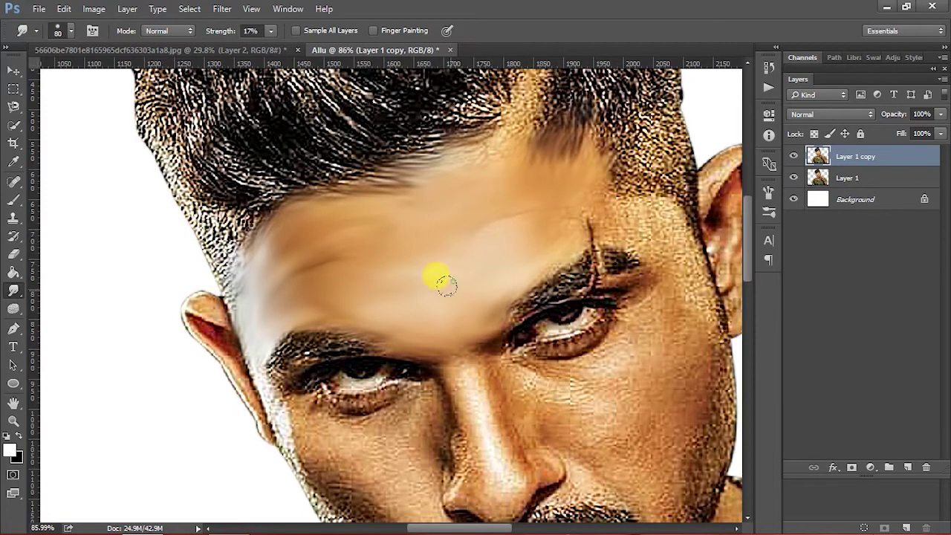
key(bracketleft)
scroll(433, 272, down, 1)
scroll(432, 272, right, 1)
mouse_move(493, 171)
mouse_down()
mouse_move(558, 166)
mouse_move(615, 213)
mouse_move(556, 213)
mouse_move(597, 215)
mouse_move(566, 272)
mouse_move(581, 239)
mouse_move(622, 276)
mouse_move(612, 215)
mouse_up()
key(bracketright)
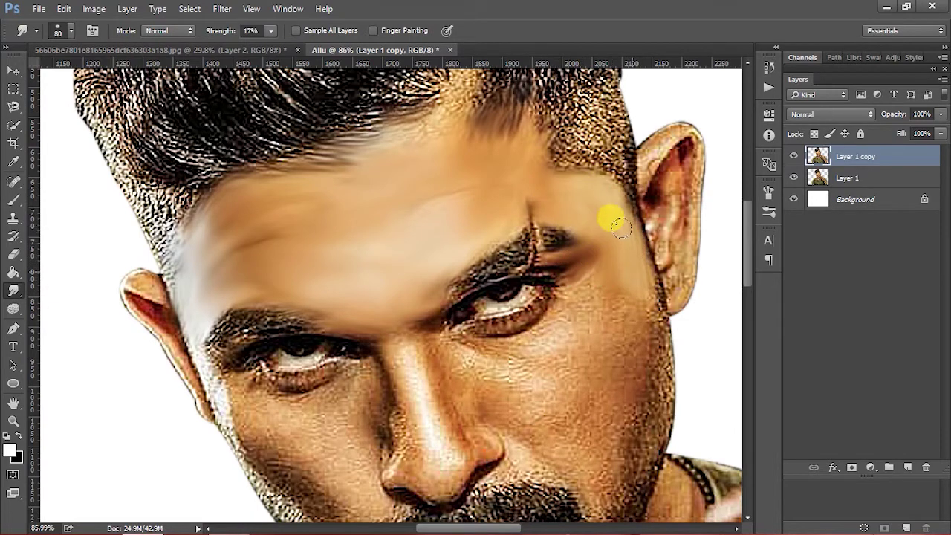
key(bracketright)
scroll(611, 223, down, 1)
drag(610, 277, 586, 170)
drag(427, 183, 399, 175)
- At a 50 px brush, blend the brow between the eyes and inner eye corner
scroll(455, 223, down, 1)
scroll(435, 264, left, 1)
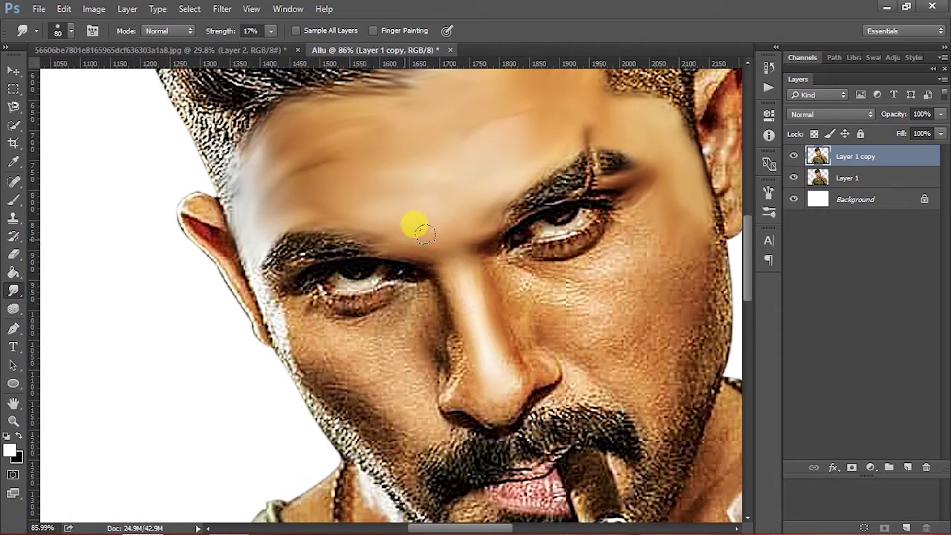
scroll(422, 232, up, 2)
key([)
key([)
key([)
mouse_move(427, 227)
mouse_down()
mouse_move(393, 206)
mouse_move(500, 184)
mouse_move(372, 205)
mouse_move(510, 196)
mouse_move(442, 191)
mouse_move(502, 177)
mouse_move(431, 223)
mouse_move(412, 250)
mouse_move(531, 122)
mouse_move(508, 152)
mouse_up()
scroll(500, 184, up, 1)
scroll(509, 195, up, 1)
mouse_move(578, 146)
mouse_down()
mouse_move(557, 156)
mouse_move(559, 177)
mouse_move(588, 199)
mouse_move(542, 208)
mouse_up()
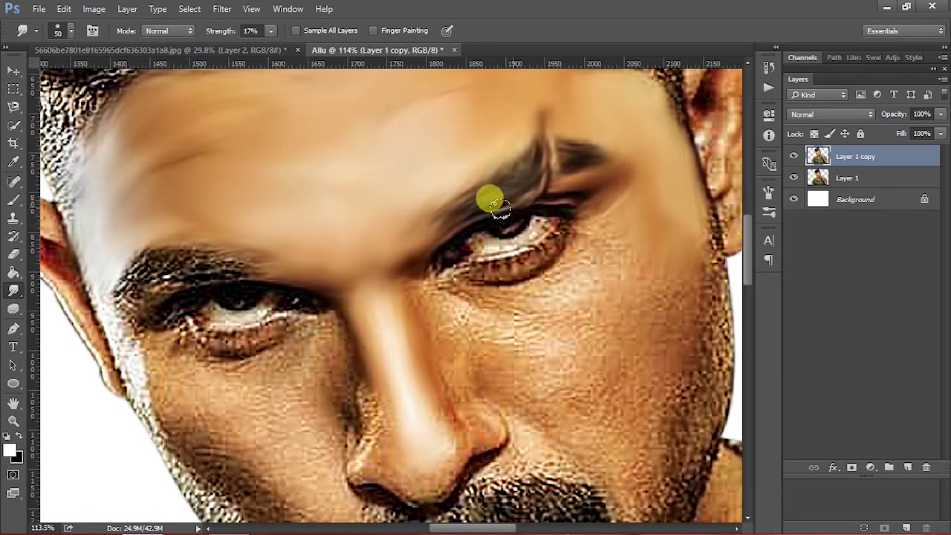
- Reshape the lower eyelid and lash line with a 40 px smudge brush
scroll(463, 255, up, 2)
key(bracketleft)
drag(467, 276, 486, 269)
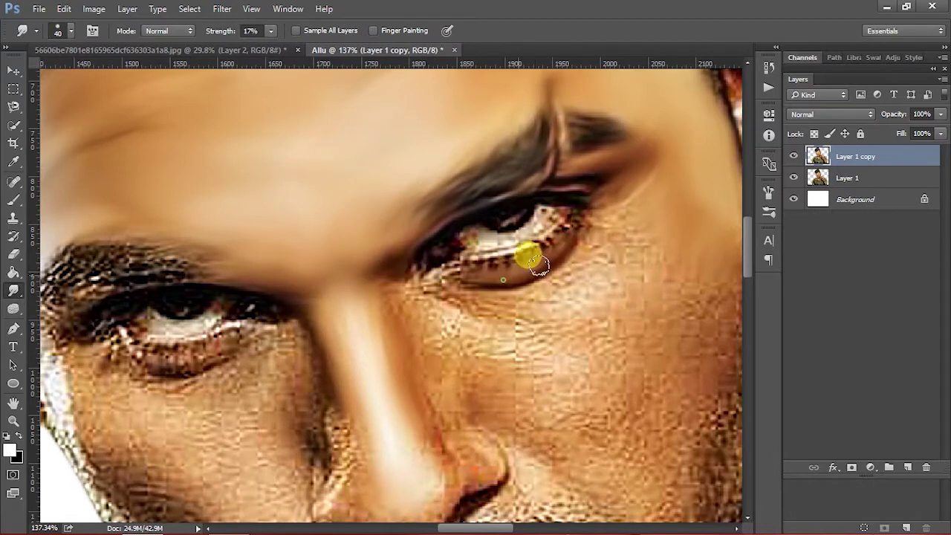
key(bracketright)
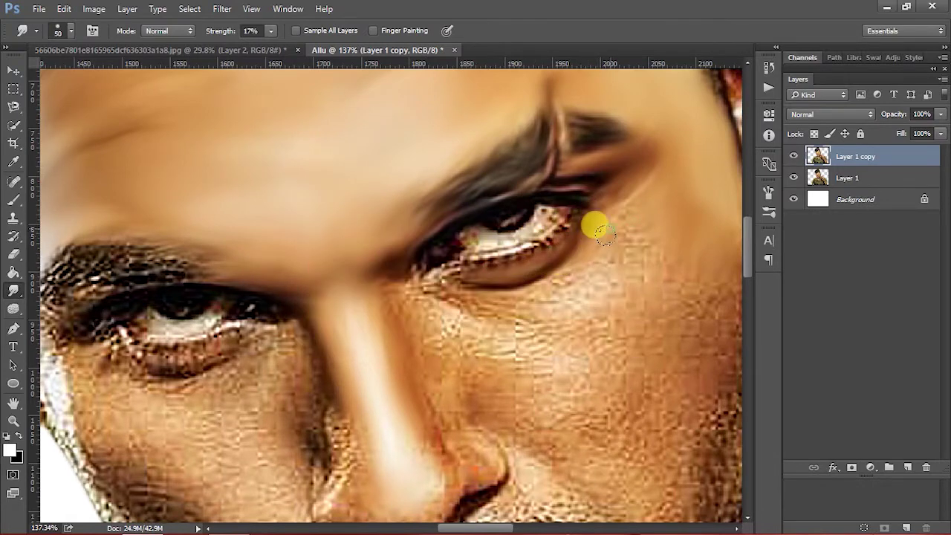
- With the Brush active, pan the view from the mouth up toward the forehead
key(b)
scroll(565, 272, down, 3)
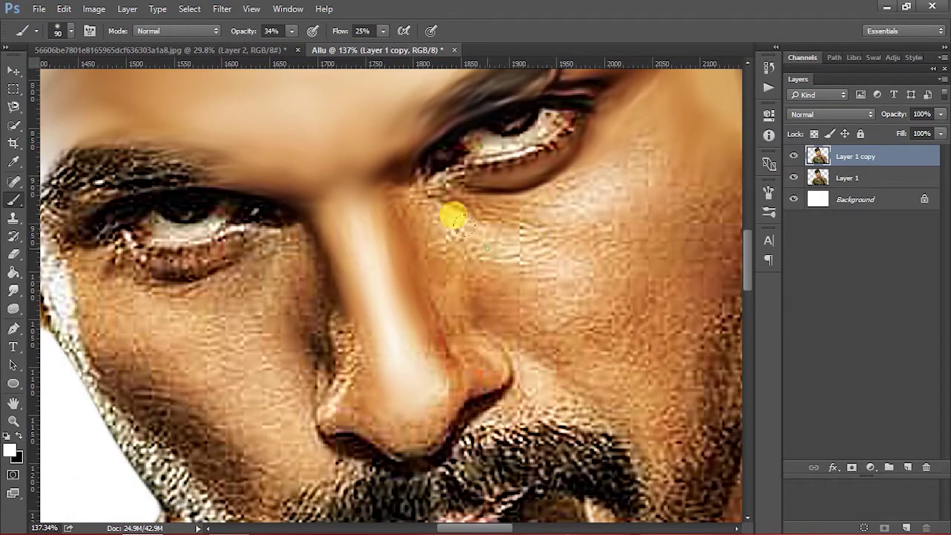
key(h)
drag(524, 364, 523, 338)
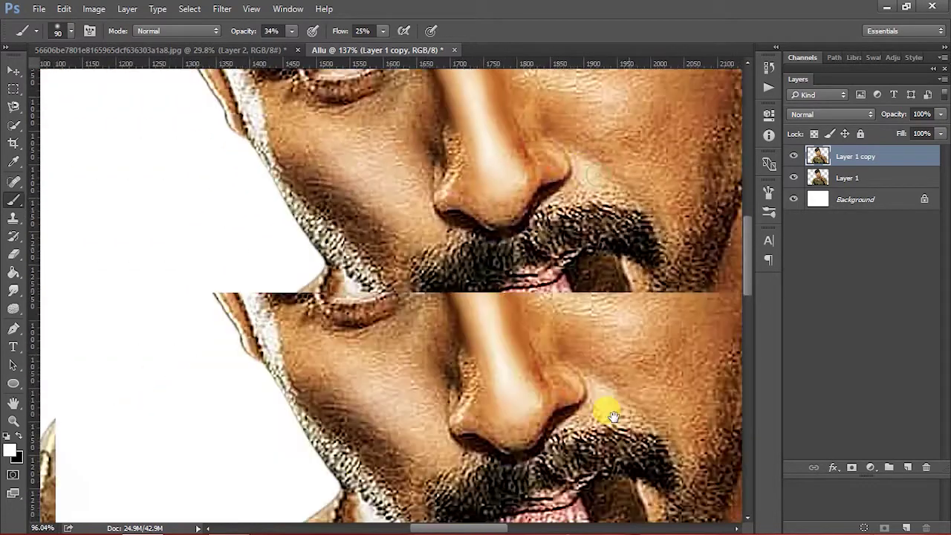
drag(523, 338, 299, 166)
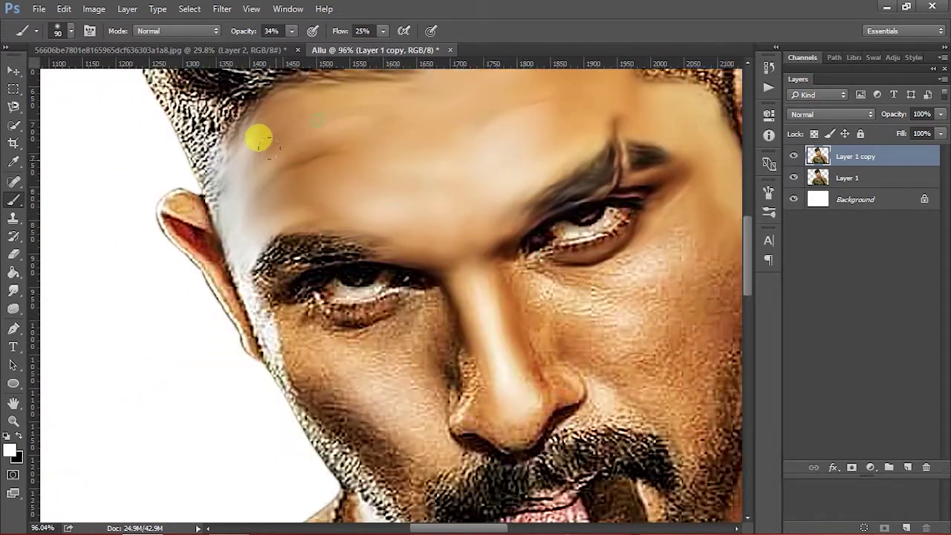
scroll(466, 223, down, 1)
- Smudge the skin beside and under the right eye down across the cheek
key(r)
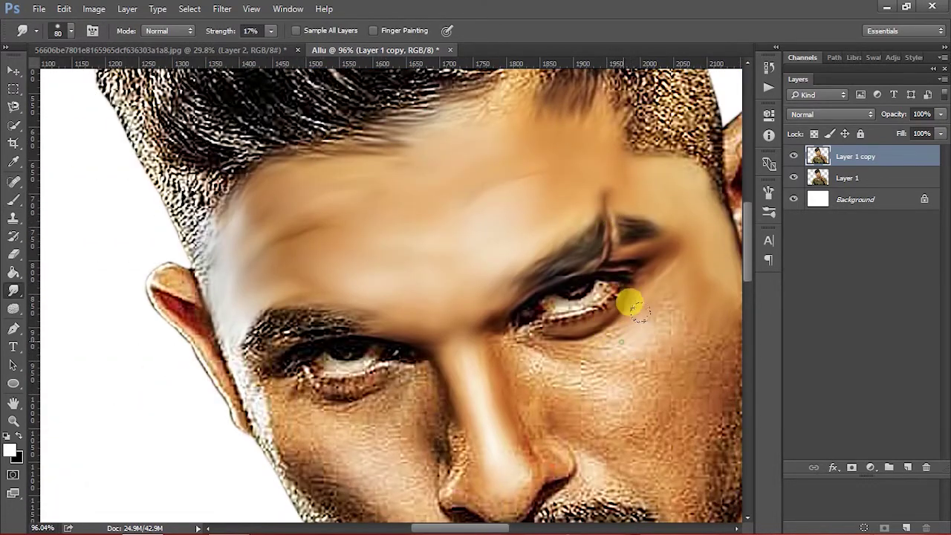
mouse_move(654, 307)
mouse_down()
mouse_move(601, 340)
mouse_move(543, 336)
mouse_up()
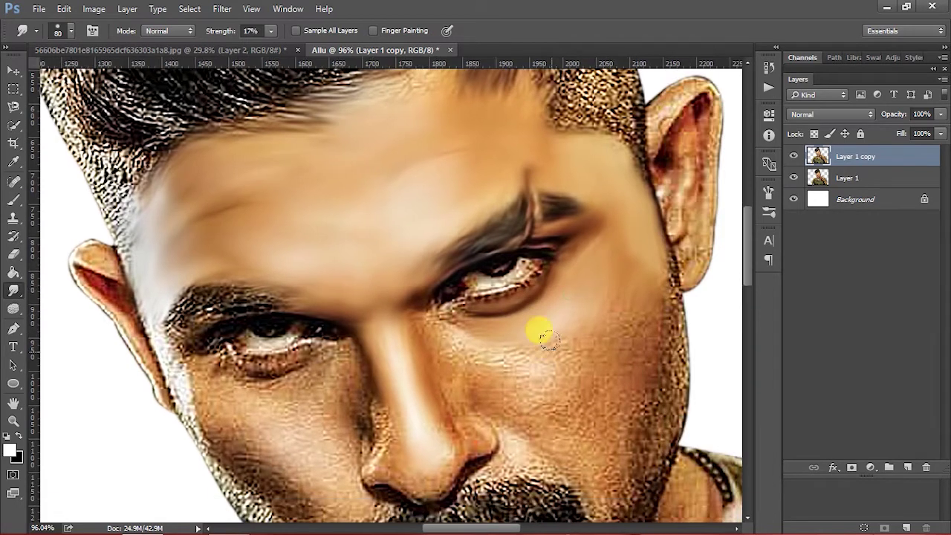
mouse_move(602, 273)
mouse_down()
mouse_move(637, 304)
mouse_move(652, 281)
mouse_move(656, 302)
mouse_move(619, 362)
mouse_up()
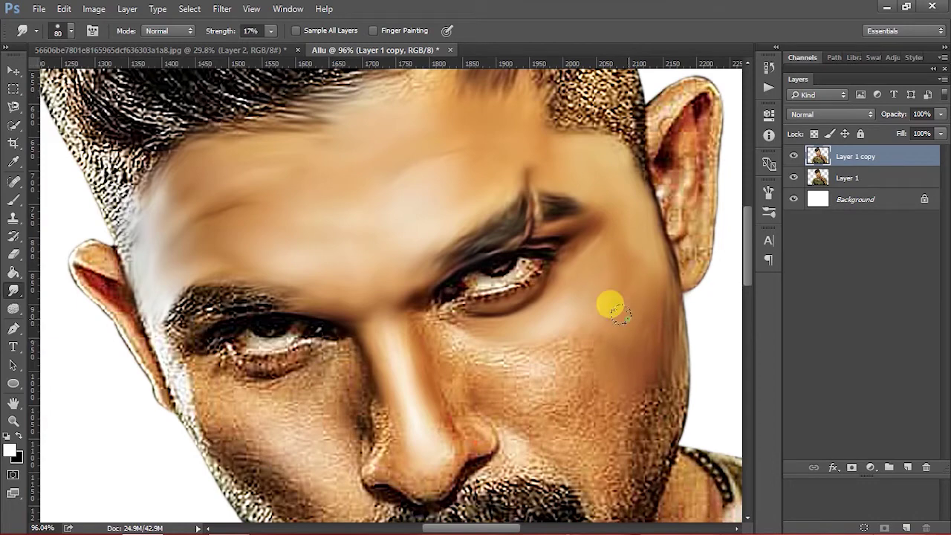
scroll(611, 306, down, 3)
drag(558, 261, 523, 264)
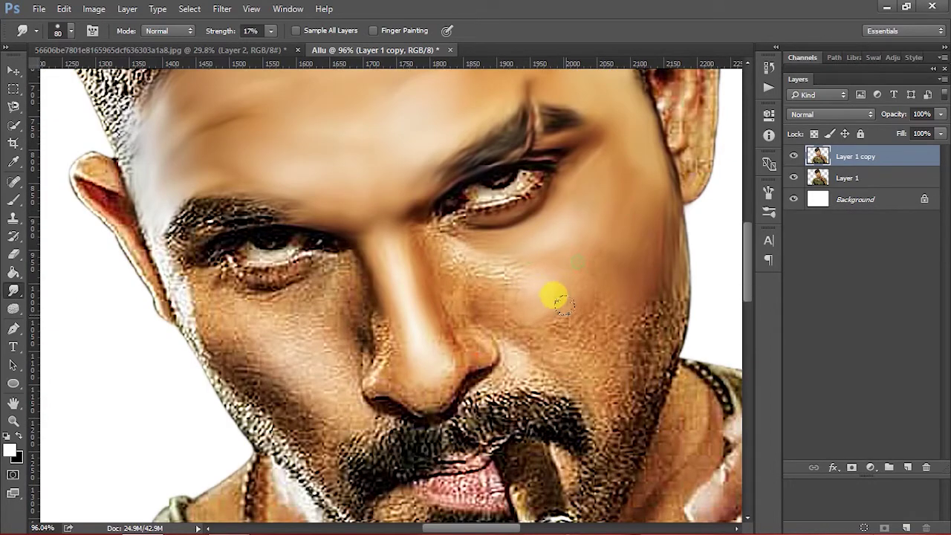
mouse_move(550, 232)
mouse_down()
mouse_move(446, 233)
mouse_move(446, 249)
mouse_move(493, 280)
mouse_move(567, 308)
mouse_move(545, 340)
mouse_move(571, 291)
mouse_move(654, 281)
mouse_move(618, 361)
mouse_up()
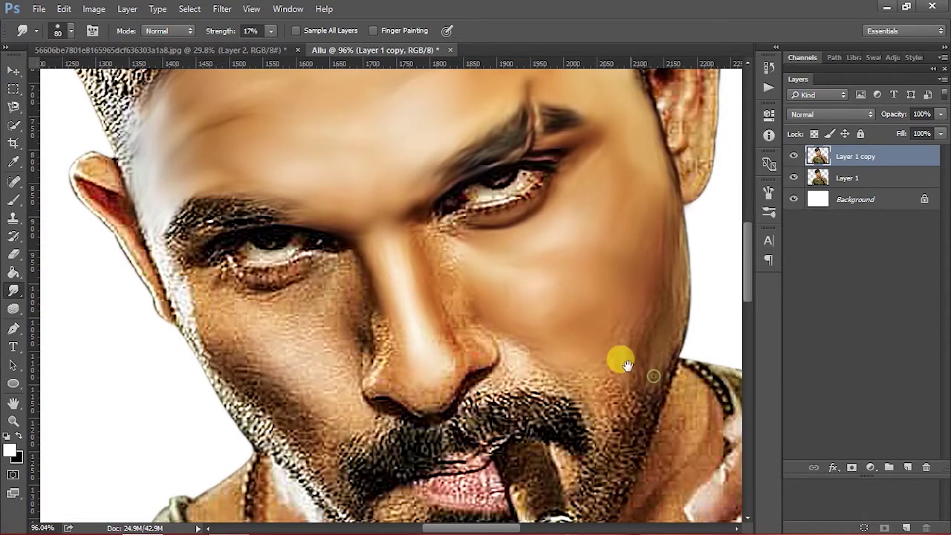
- Smear the skin down the nose bridge into painted strokes
scroll(617, 361, down, 3)
mouse_move(535, 260)
mouse_down()
mouse_move(580, 327)
mouse_move(623, 315)
mouse_move(641, 272)
mouse_move(626, 293)
mouse_move(558, 332)
mouse_move(572, 336)
mouse_move(569, 376)
mouse_move(584, 216)
mouse_move(625, 310)
mouse_move(630, 238)
mouse_move(556, 350)
mouse_move(632, 219)
mouse_up()
scroll(627, 293, down, 3)
scroll(583, 343, up, 3)
scroll(520, 264, down, 3)
scroll(537, 156, up, 3)
mouse_move(525, 146)
mouse_down()
mouse_move(516, 255)
mouse_move(467, 206)
mouse_move(483, 271)
mouse_move(503, 272)
mouse_move(468, 165)
mouse_move(563, 230)
mouse_move(567, 214)
mouse_move(599, 214)
mouse_move(576, 238)
mouse_move(598, 261)
mouse_up()
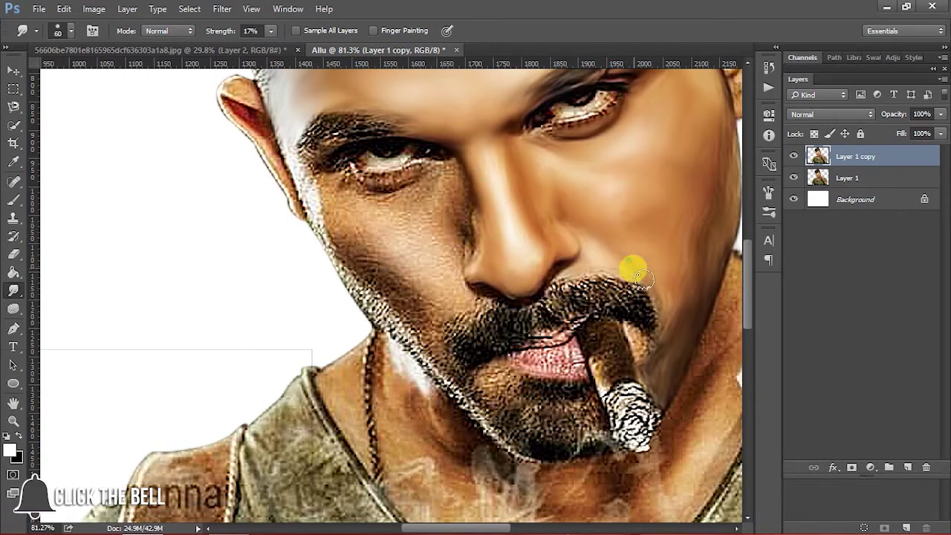
scroll(626, 214, down, 5)
scroll(527, 220, up, 2)
scroll(513, 221, up, 1)
- Smooth the cheeks beside the nose and beard, soften the ear outline, brush 80
mouse_move(565, 208)
mouse_down()
mouse_move(491, 194)
mouse_move(508, 255)
mouse_move(554, 266)
mouse_up()
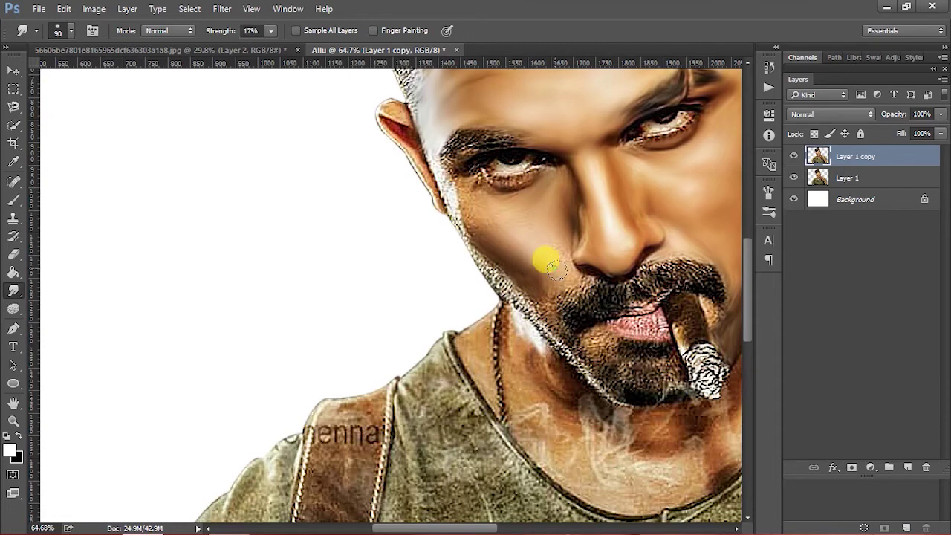
mouse_move(554, 196)
mouse_down()
mouse_move(556, 174)
mouse_move(553, 236)
mouse_up()
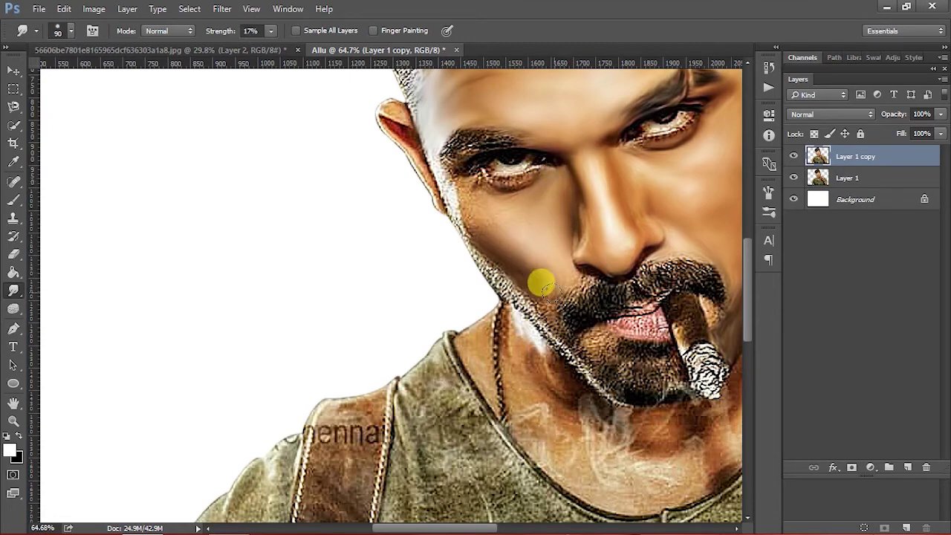
mouse_move(578, 279)
mouse_down()
mouse_move(553, 299)
mouse_move(536, 278)
mouse_up()
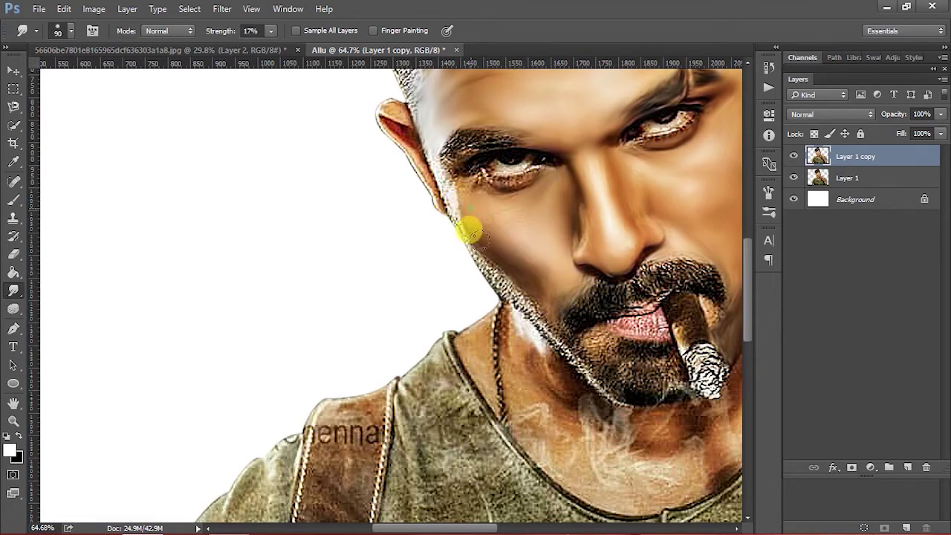
drag(431, 173, 424, 133)
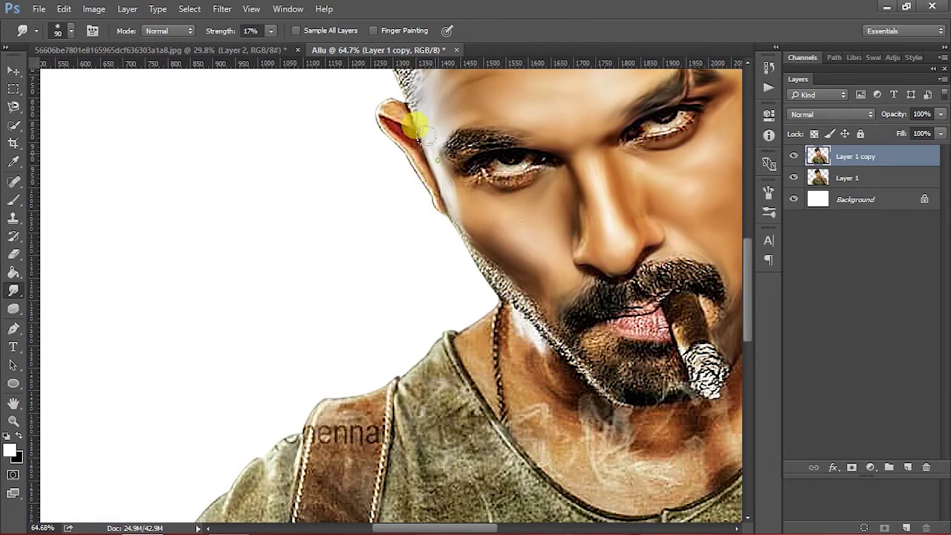
scroll(453, 187, down, 1)
key(bracketleft)
- Smear the chin beard toward the cigar and the area between cigar and lip
mouse_move(503, 238)
mouse_down()
mouse_move(452, 191)
mouse_move(541, 276)
mouse_move(542, 250)
mouse_move(593, 306)
mouse_move(569, 304)
mouse_move(585, 340)
mouse_move(610, 322)
mouse_up()
mouse_move(633, 360)
mouse_down()
mouse_move(630, 341)
mouse_move(667, 336)
mouse_move(646, 328)
mouse_up()
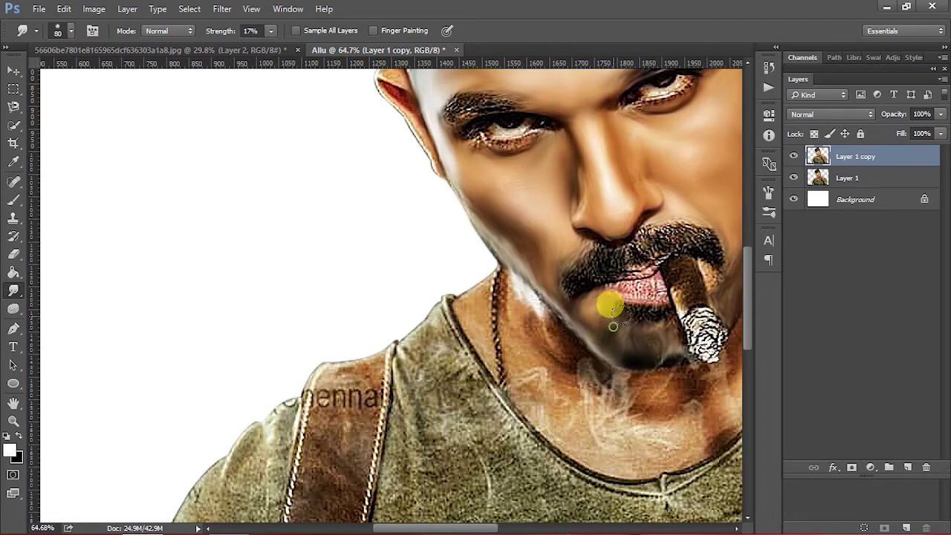
mouse_move(680, 328)
mouse_down()
mouse_move(641, 316)
mouse_move(629, 329)
mouse_move(612, 312)
mouse_move(492, 280)
mouse_move(530, 318)
mouse_move(488, 308)
mouse_move(471, 273)
mouse_move(472, 305)
mouse_move(520, 350)
mouse_move(535, 329)
mouse_move(495, 278)
mouse_move(513, 319)
mouse_move(500, 339)
mouse_move(524, 354)
mouse_move(576, 325)
mouse_move(634, 327)
mouse_move(640, 354)
mouse_move(603, 383)
mouse_up()
scroll(521, 350, down, 1)
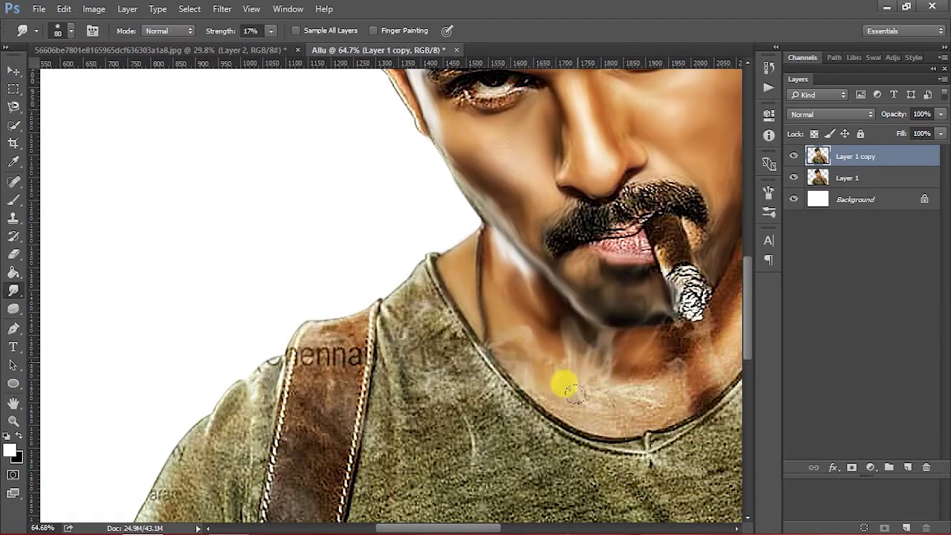
- Smear the smoke across the neck and under the chin, blending up the neck edge
mouse_move(549, 405)
mouse_down()
mouse_move(554, 355)
mouse_move(657, 381)
mouse_move(598, 408)
mouse_move(641, 347)
mouse_move(672, 327)
mouse_move(681, 344)
mouse_move(640, 375)
mouse_move(663, 327)
mouse_move(531, 333)
mouse_up()
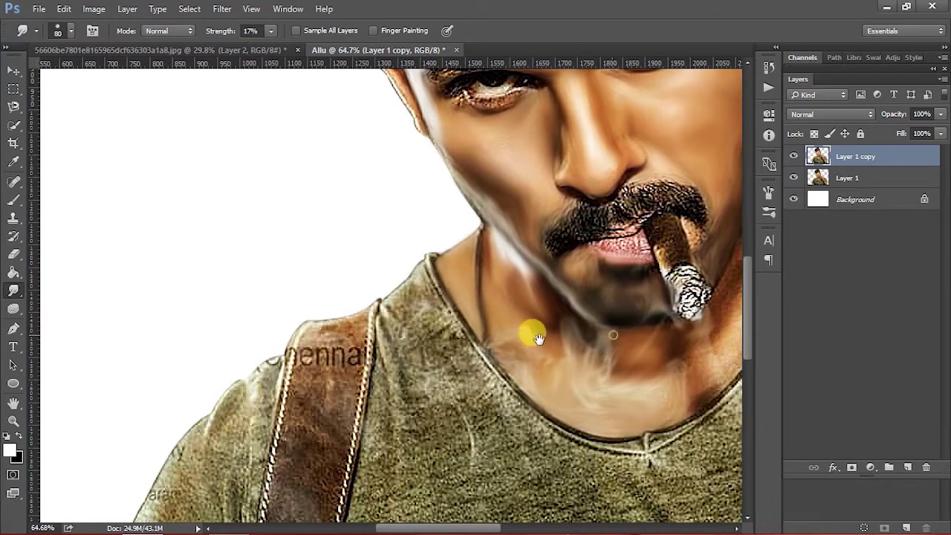
scroll(531, 334, right, 3)
mouse_move(601, 397)
mouse_down()
mouse_move(600, 346)
mouse_move(645, 360)
mouse_move(664, 350)
mouse_move(647, 297)
mouse_up()
scroll(648, 298, up, 2)
scroll(648, 298, right, 3)
mouse_move(622, 213)
mouse_down()
mouse_move(624, 247)
mouse_move(599, 270)
mouse_move(587, 350)
mouse_move(622, 308)
mouse_move(648, 230)
mouse_move(637, 323)
mouse_move(616, 228)
mouse_move(631, 260)
mouse_up()
drag(354, 292, 303, 181)
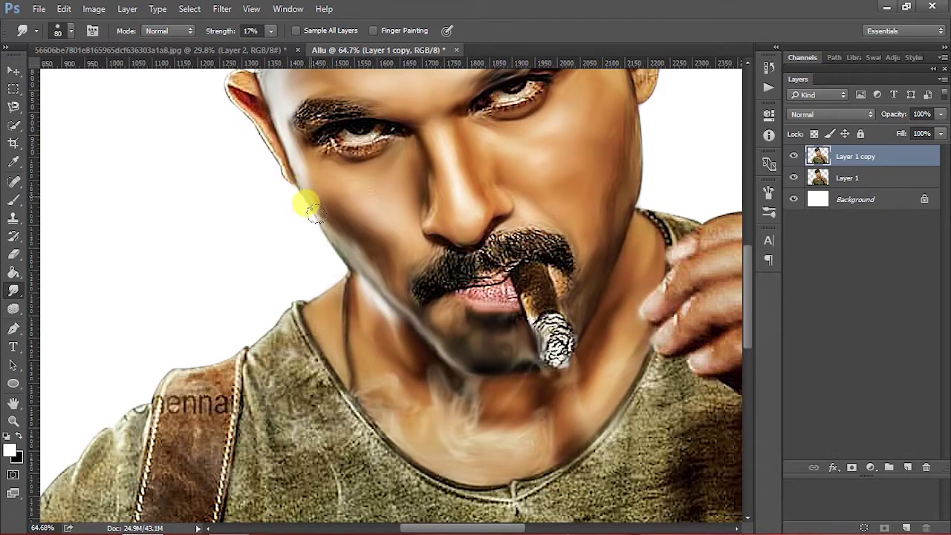
- Blend the ear, painting over the upper ear then smudging its edge
scroll(416, 365, up, 5)
scroll(417, 365, left, 3)
drag(314, 240, 322, 264)
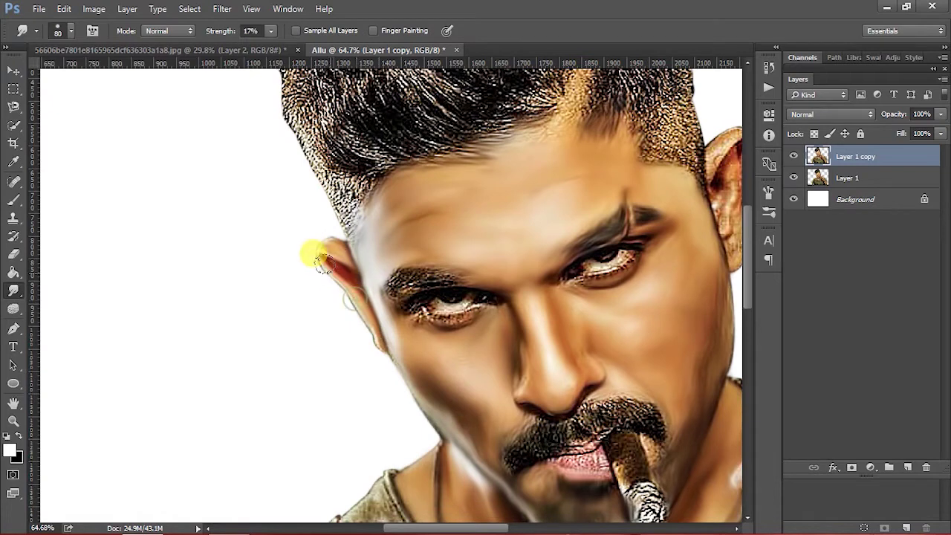
scroll(392, 357, right, 3)
key(b)
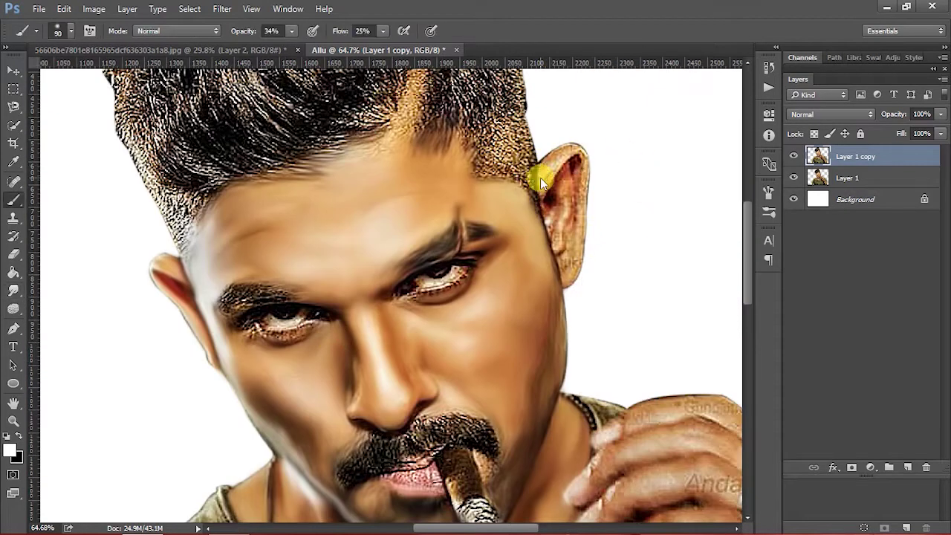
drag(548, 144, 561, 224)
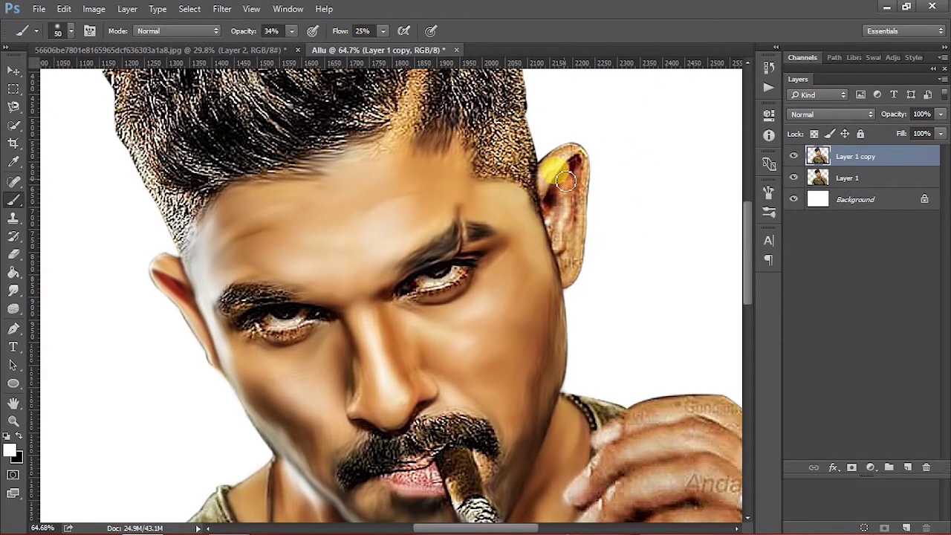
key(r)
mouse_move(542, 144)
mouse_down()
mouse_move(565, 149)
mouse_move(571, 234)
mouse_move(564, 207)
mouse_move(554, 277)
mouse_move(548, 198)
mouse_up()
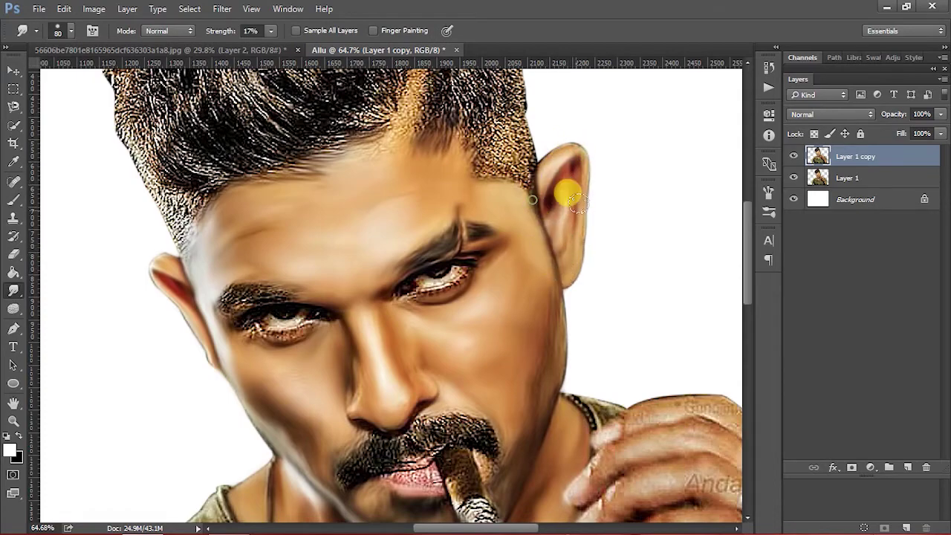
- Smooth the lower eyelid toward the inner corner with a 50 px smudge brush
scroll(590, 283, down, 5)
scroll(515, 344, up, 3)
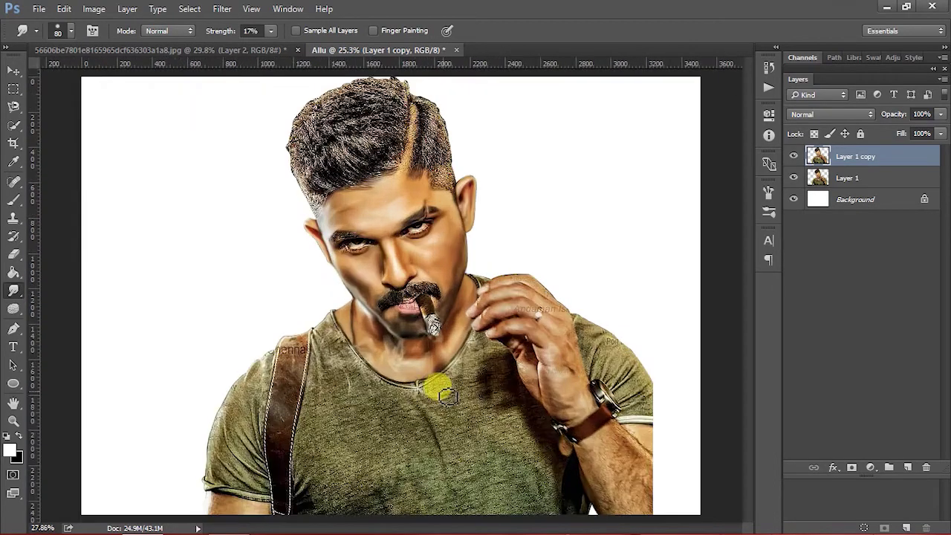
scroll(436, 387, up, 4)
scroll(472, 304, up, 2)
key(bracketleft)
key(bracketleft)
key(bracketleft)
mouse_move(438, 275)
mouse_down()
mouse_move(355, 271)
mouse_move(452, 245)
mouse_move(381, 250)
mouse_move(347, 236)
mouse_move(364, 208)
mouse_move(380, 226)
mouse_move(434, 224)
mouse_move(341, 211)
mouse_up()
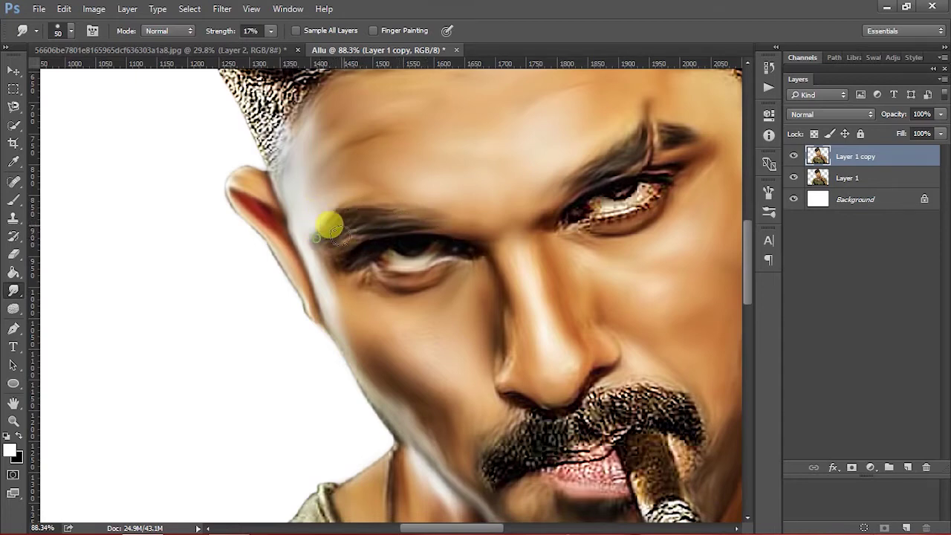
mouse_move(355, 255)
mouse_down()
mouse_move(367, 272)
mouse_move(456, 282)
mouse_move(462, 258)
mouse_move(444, 237)
mouse_move(372, 248)
mouse_move(431, 245)
mouse_up()
- Smudge the right eyebrow and eyelid area around the other eye
scroll(431, 245, up, 2)
scroll(431, 245, right, 3)
mouse_move(486, 258)
mouse_down()
mouse_move(449, 249)
mouse_move(431, 260)
mouse_move(503, 216)
mouse_move(473, 241)
mouse_move(452, 206)
mouse_move(531, 181)
mouse_up()
scroll(595, 272, down, 3)
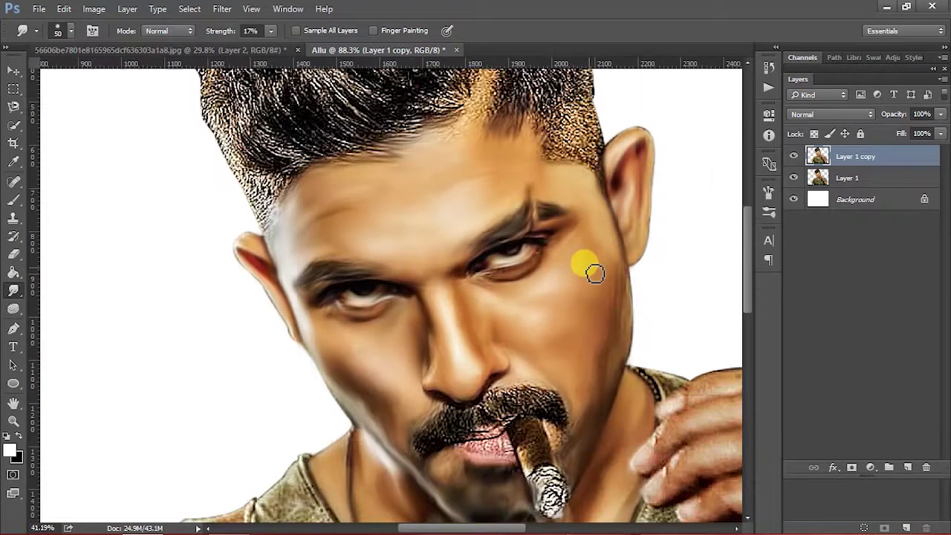
scroll(515, 318, down, 3)
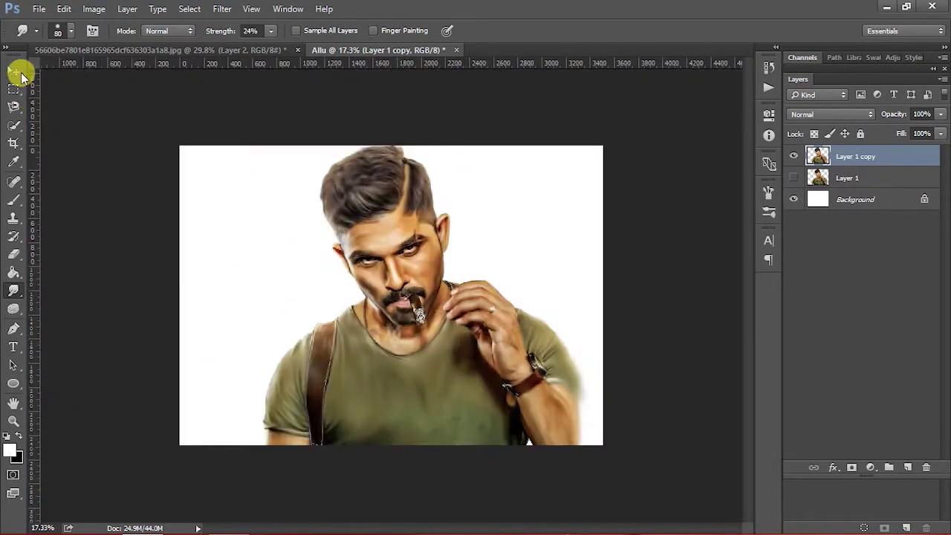
- Duplicate the smudged layer as Layer 1 copy 2, hiding Layer 1 copy to compare
click(21, 75)
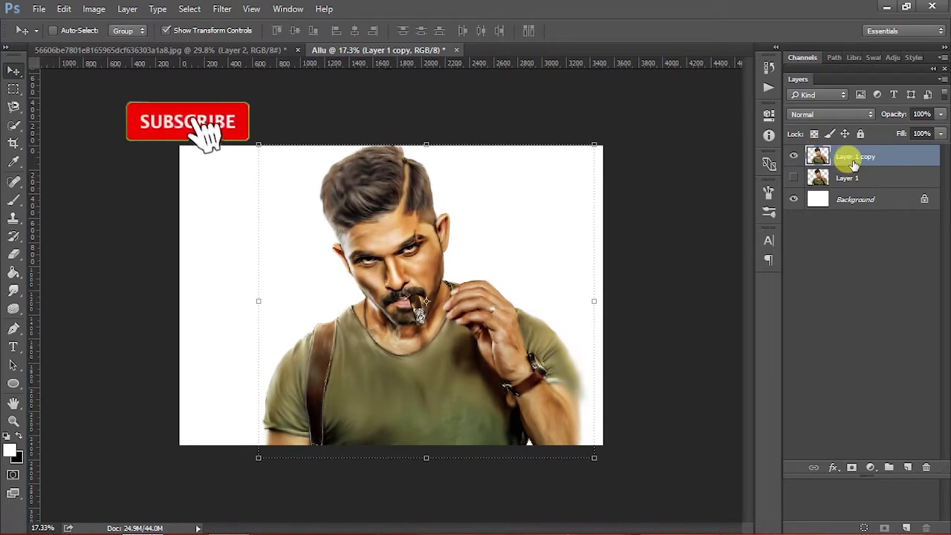
key(ctrl+j)
click(794, 177)
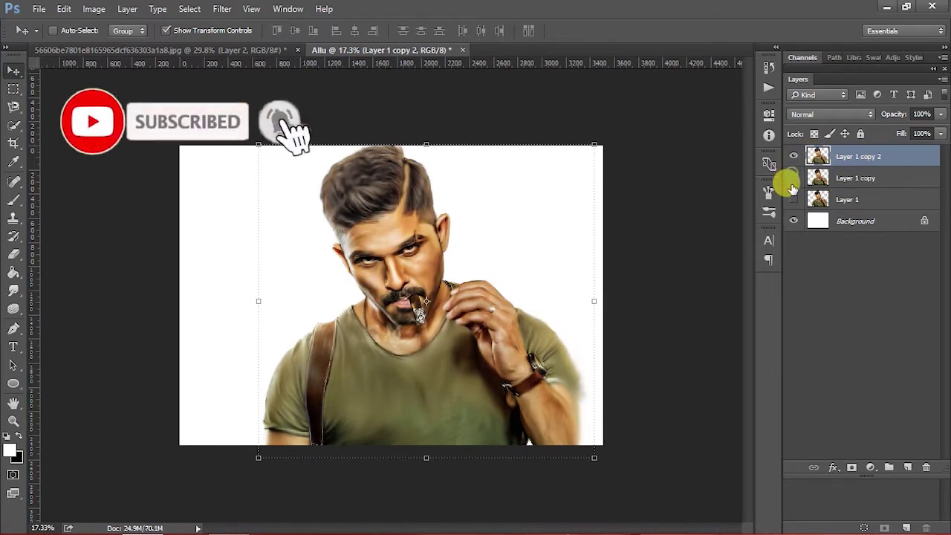
click(793, 199)
click(794, 157)
click(793, 156)
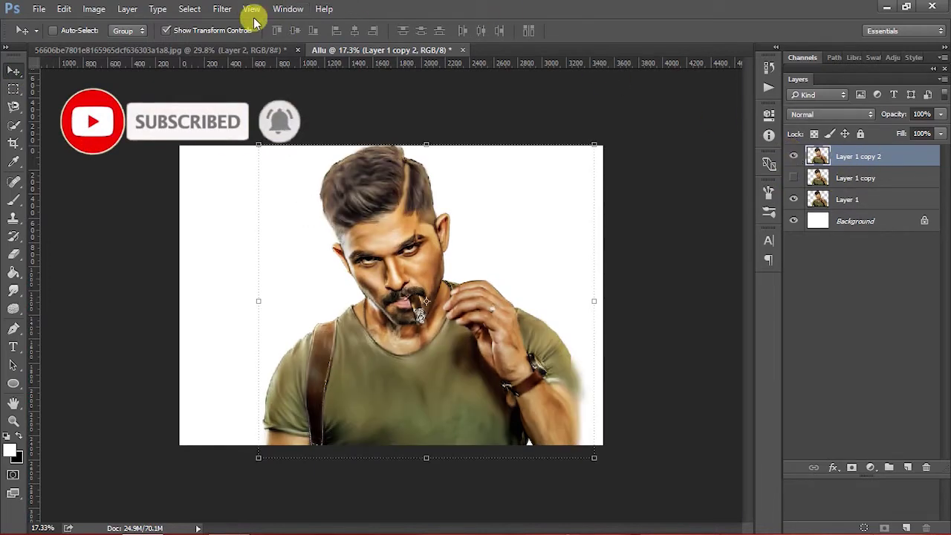
- Apply Camera Raw: Exposure -0.45, Contrast -13, Highlights +63, Whites +13, Clarity +16
click(222, 9)
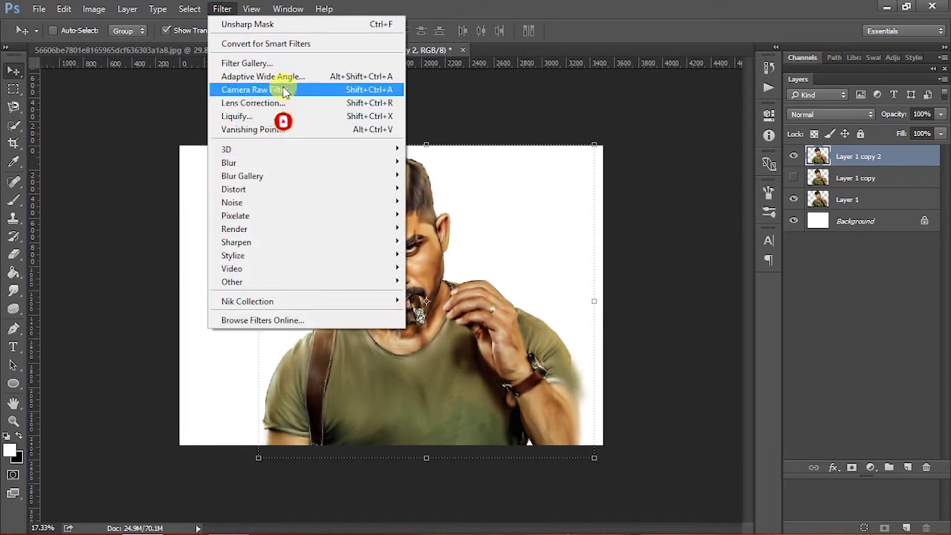
click(281, 87)
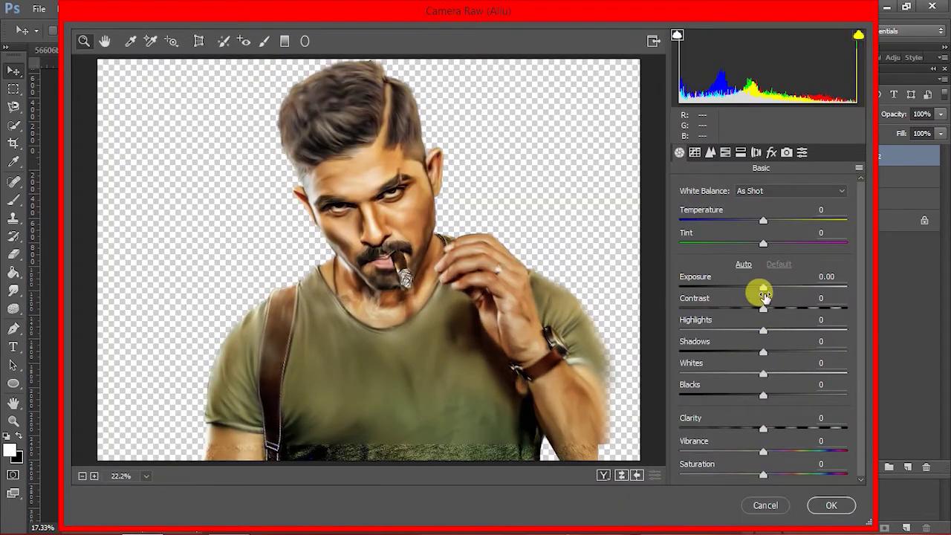
mouse_move(762, 290)
mouse_down()
mouse_move(755, 303)
mouse_move(828, 331)
mouse_up()
drag(777, 312, 753, 307)
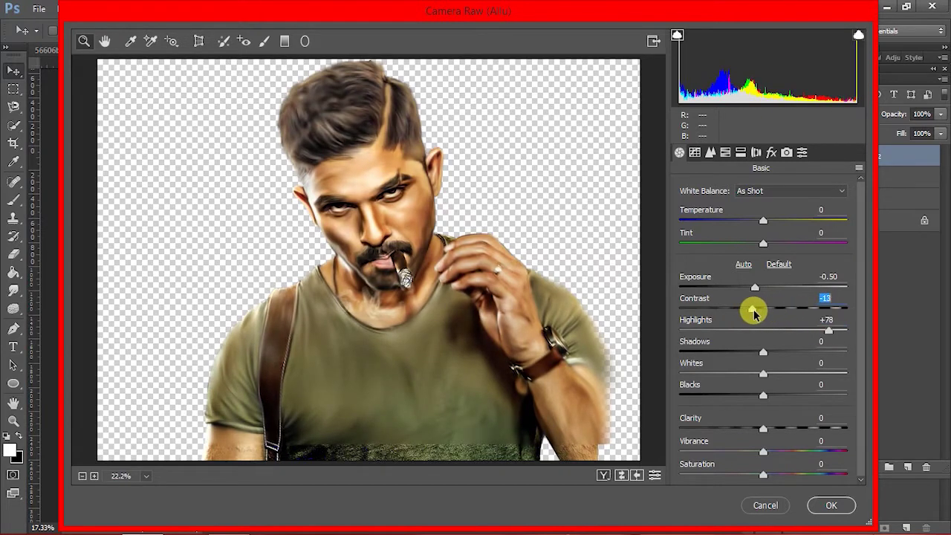
drag(828, 335, 815, 331)
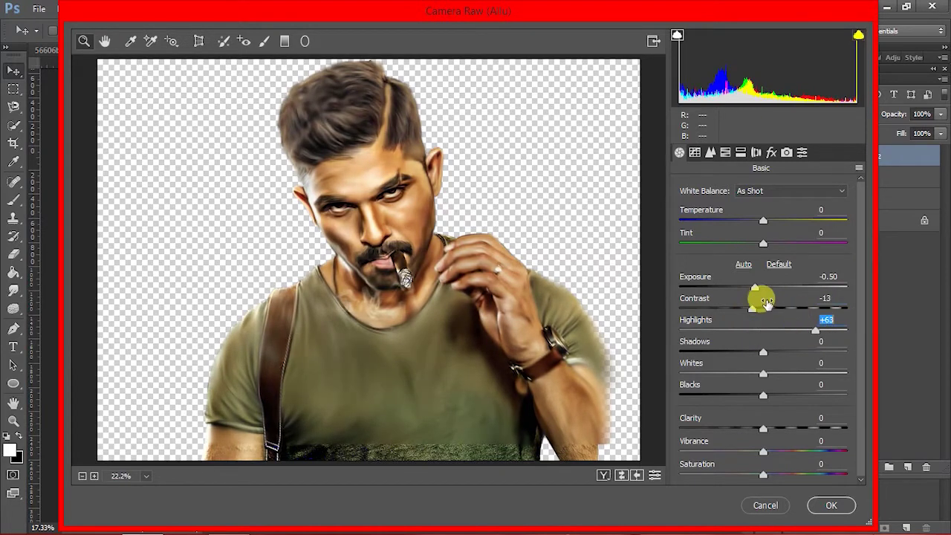
mouse_move(759, 355)
mouse_down()
mouse_move(728, 350)
mouse_move(781, 350)
mouse_move(763, 358)
mouse_up()
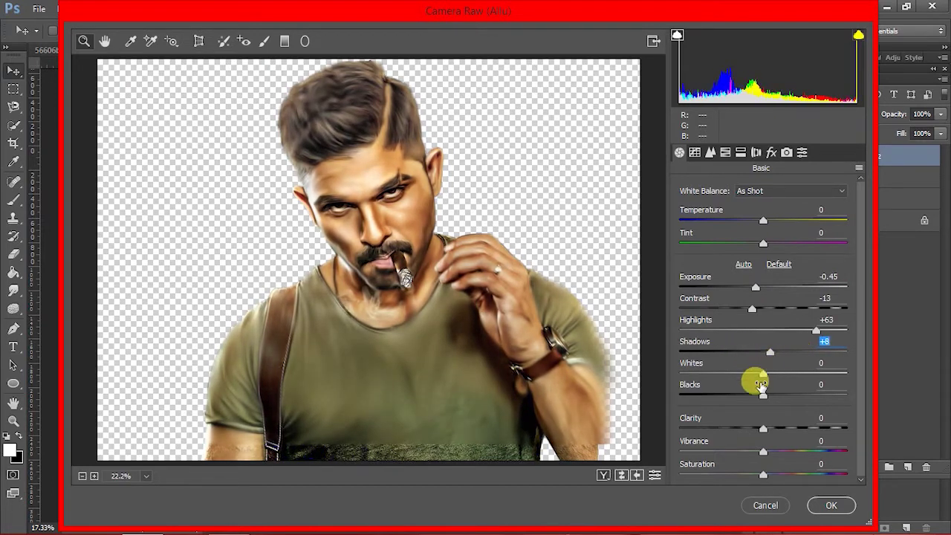
mouse_move(763, 379)
mouse_down()
mouse_move(803, 371)
mouse_move(736, 382)
mouse_move(775, 379)
mouse_move(747, 396)
mouse_move(795, 398)
mouse_up()
drag(774, 431, 782, 433)
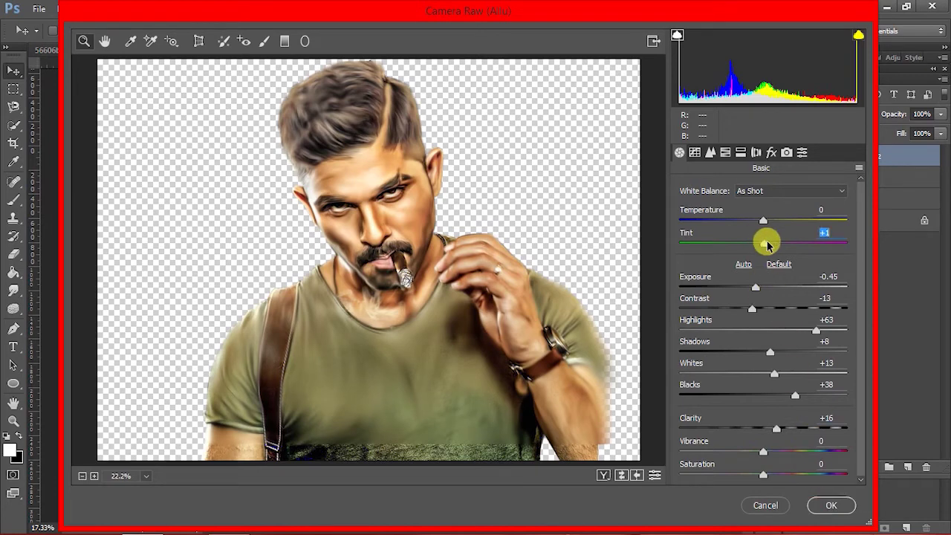
click(844, 509)
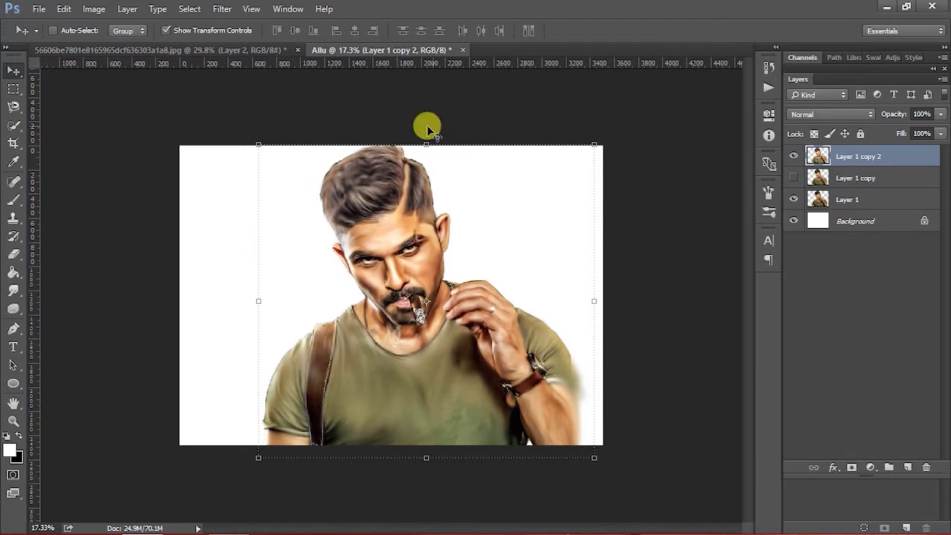
- Add a new empty layer and set the Brush to 1400 px at 83% opacity
click(907, 467)
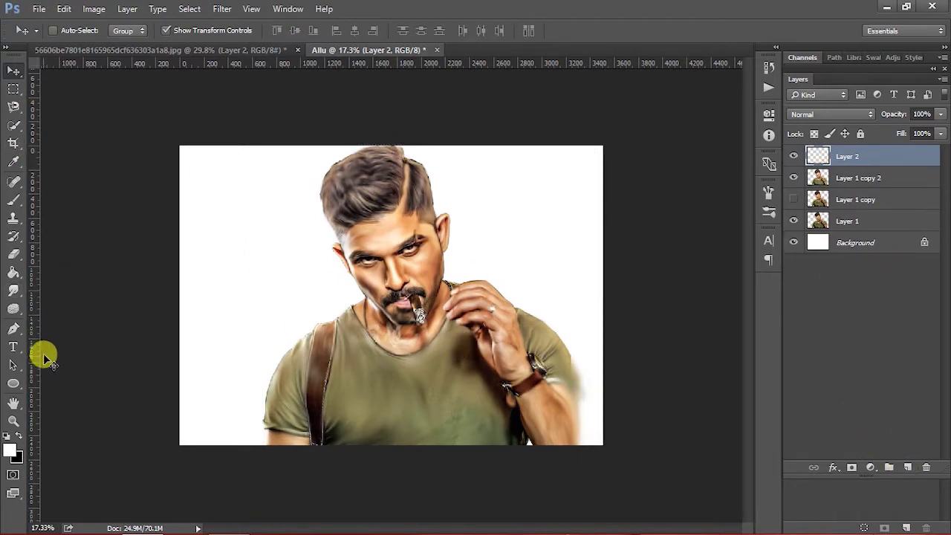
key(b)
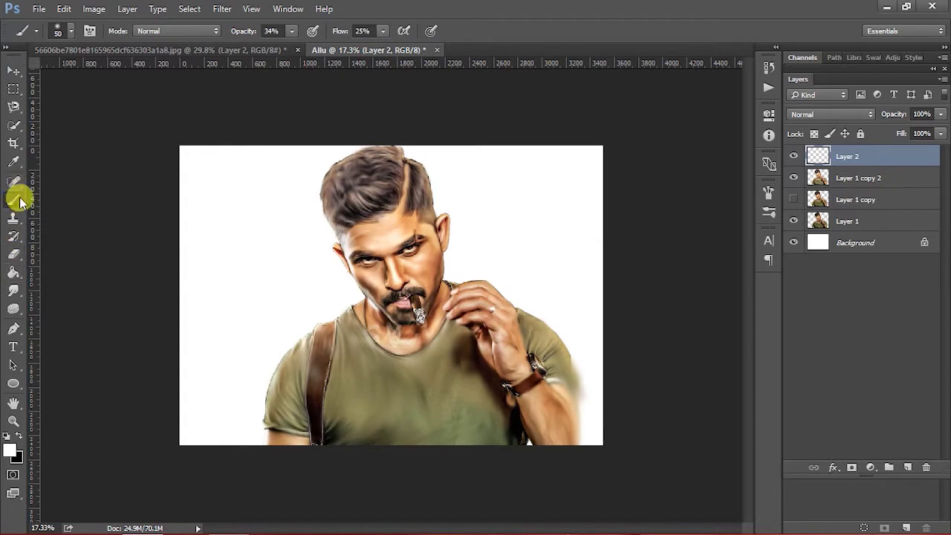
key(bracketright)
key(bracketright)
key(bracketright)
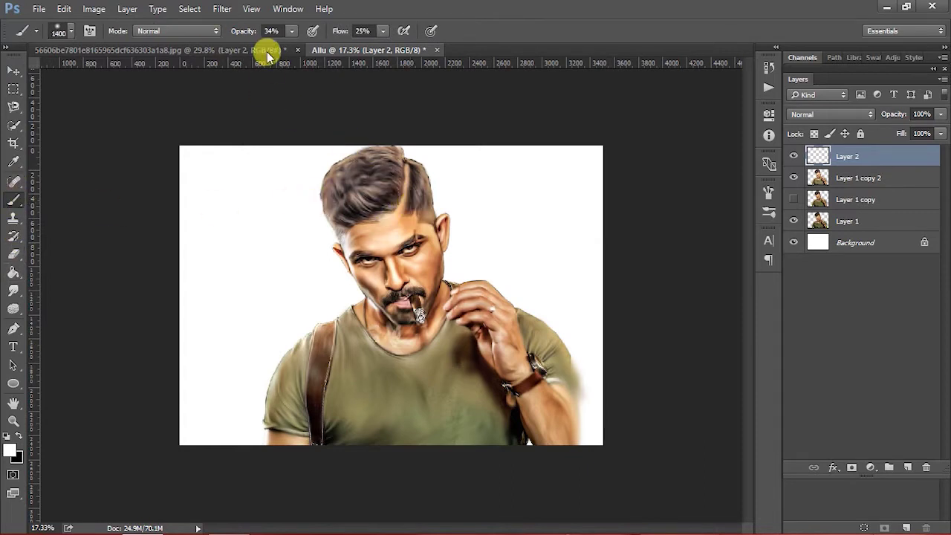
drag(242, 31, 294, 35)
- Paint a soft bright-red glow left of the face and clip the layer to Layer 1 copy 2
click(12, 450)
drag(714, 121, 718, 109)
click(855, 106)
drag(312, 318, 261, 188)
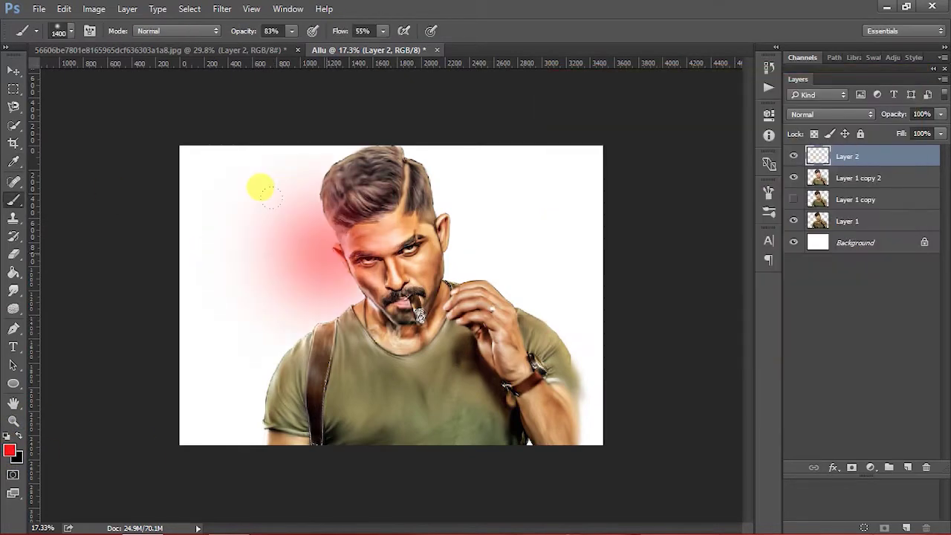
drag(272, 238, 319, 373)
drag(251, 157, 374, 318)
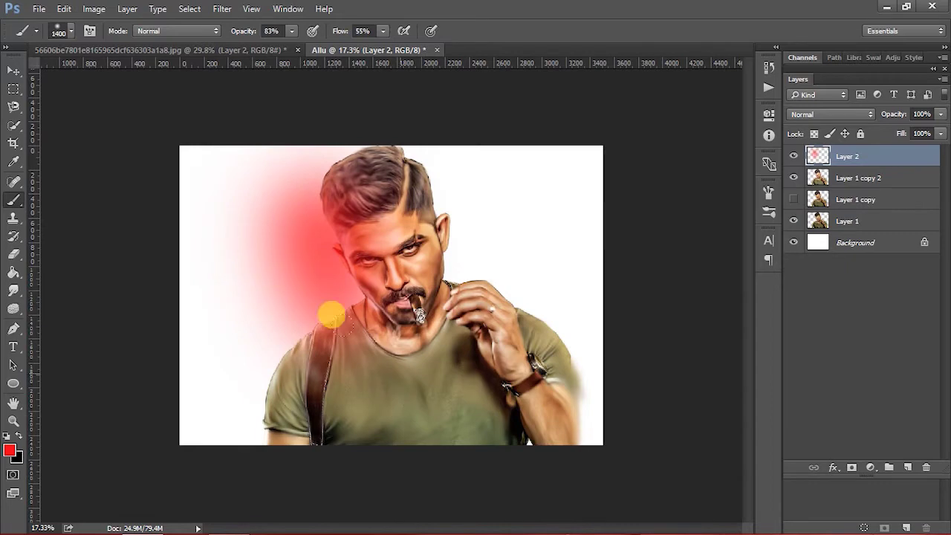
alt+click(878, 163)
- Paint a yellow tint over the face and chest, keeping both strokes after undo/redo
click(9, 450)
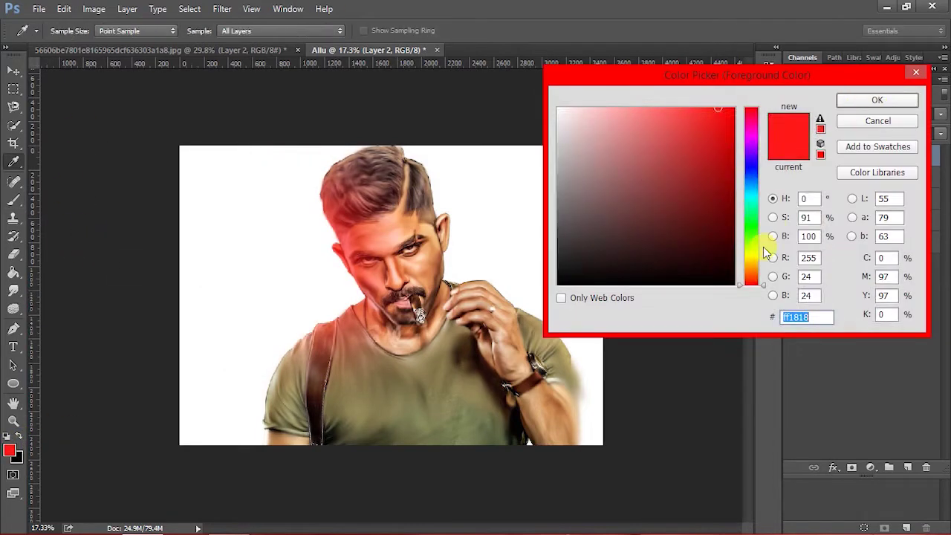
drag(751, 281, 754, 271)
click(753, 257)
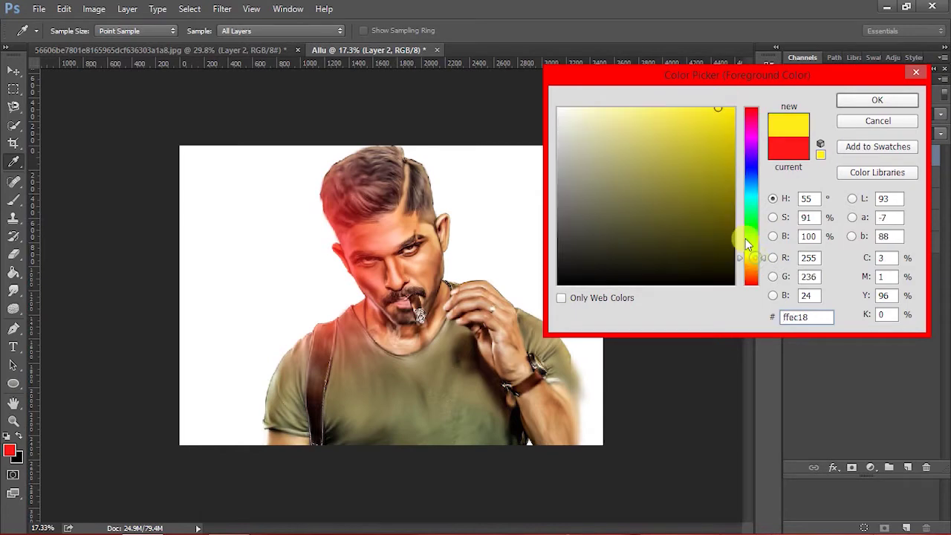
click(877, 101)
key(b)
drag(357, 163, 439, 297)
drag(372, 245, 483, 371)
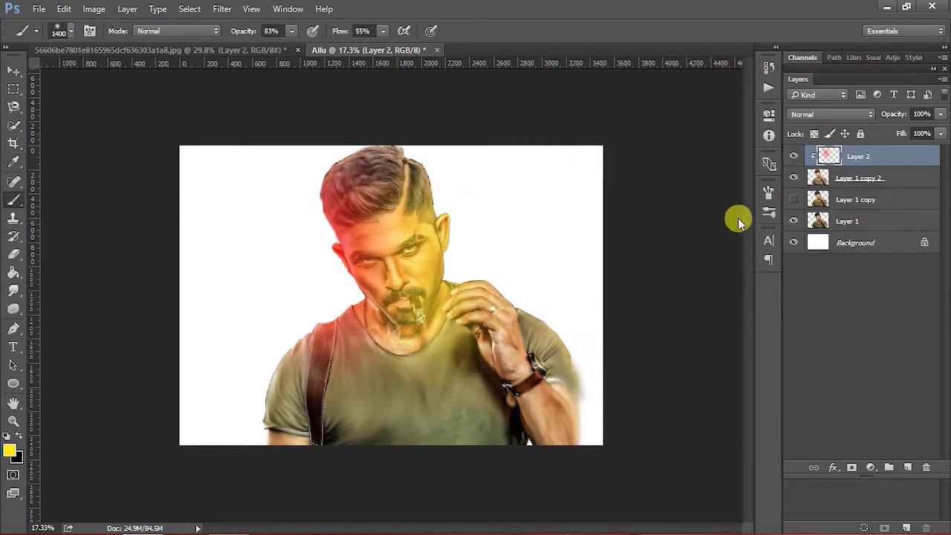
key(ctrl+z)
key(ctrl+alt+z)
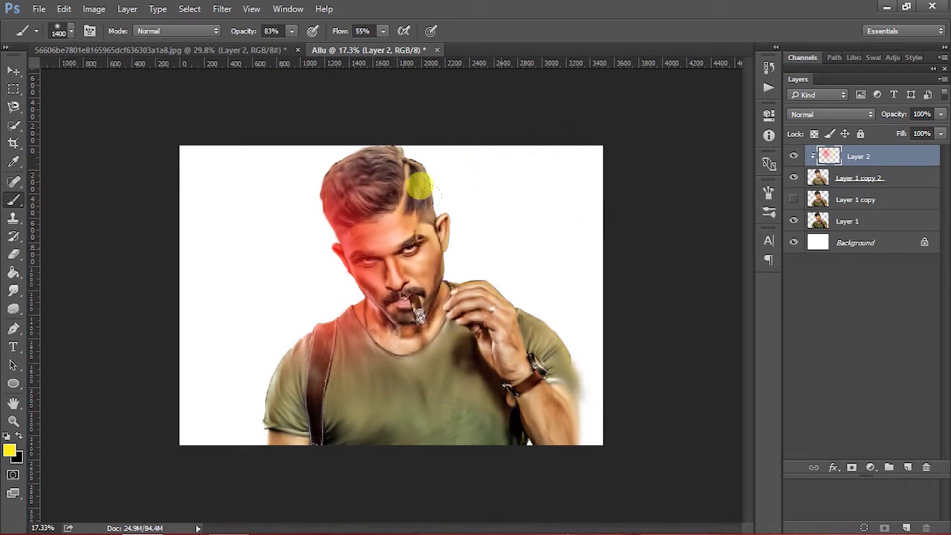
key(ctrl+shift+z)
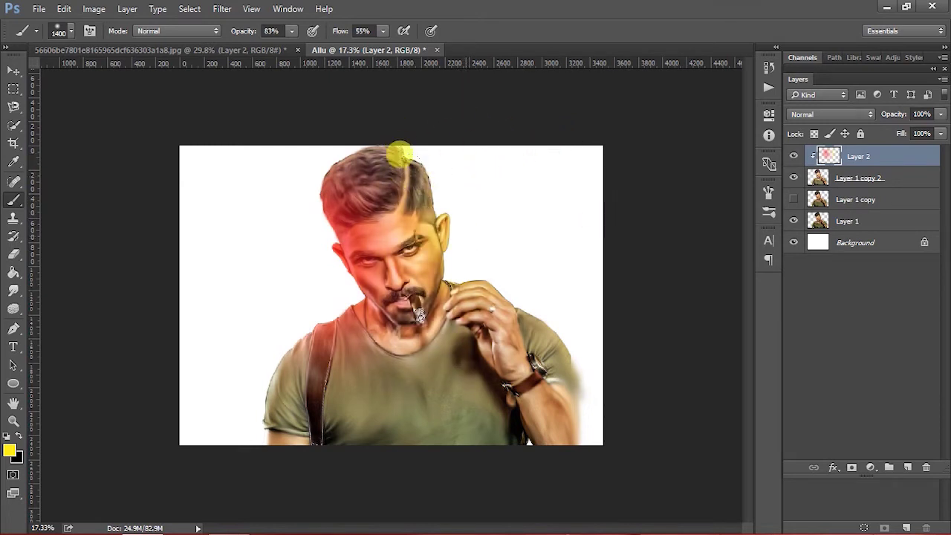
key(ctrl+shift+z)
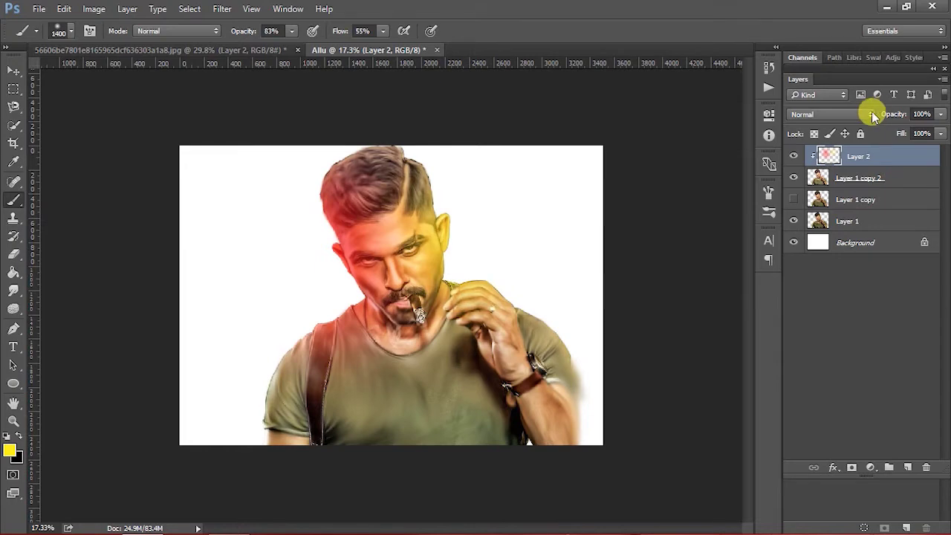
- Set Layer 2's blend mode to Soft Light and pick a soft pink foreground colour
click(873, 115)
click(815, 252)
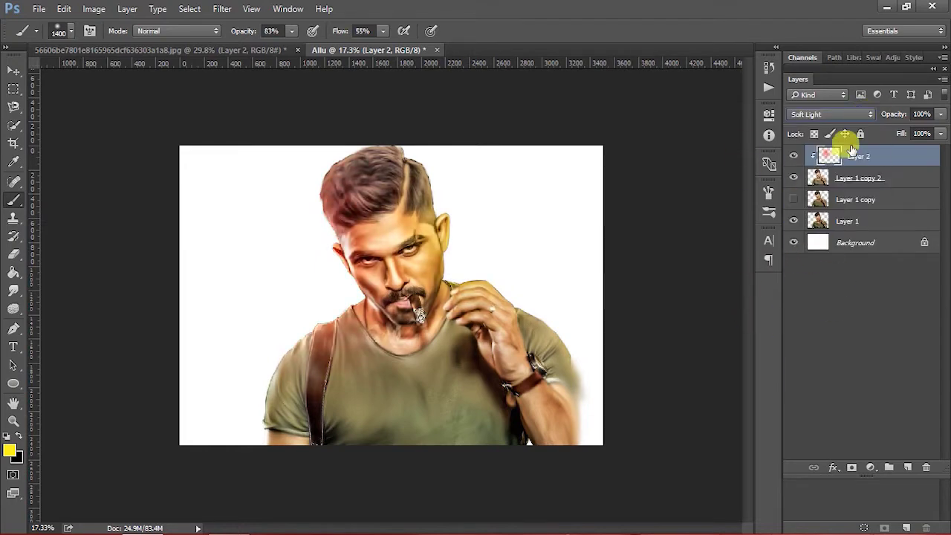
click(9, 449)
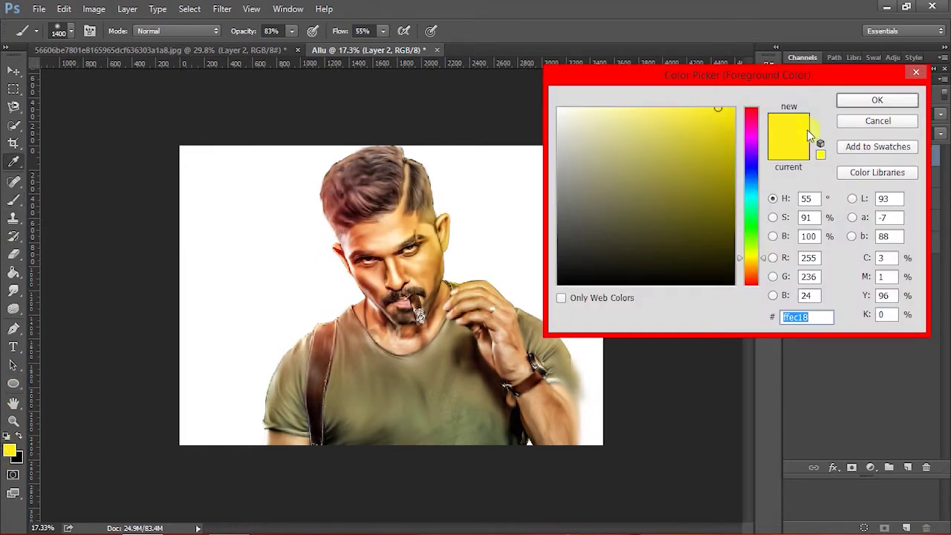
click(751, 137)
click(752, 112)
click(652, 108)
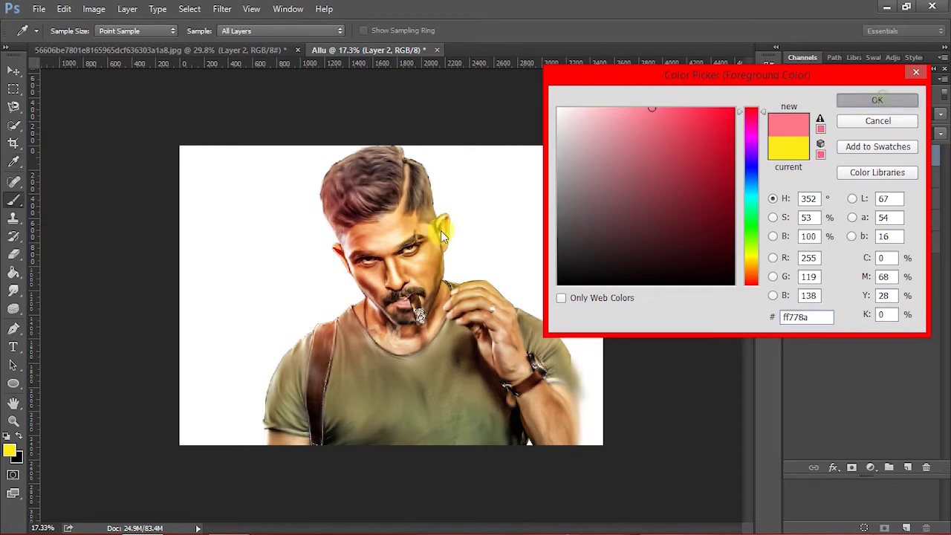
key(Return)
key(b)
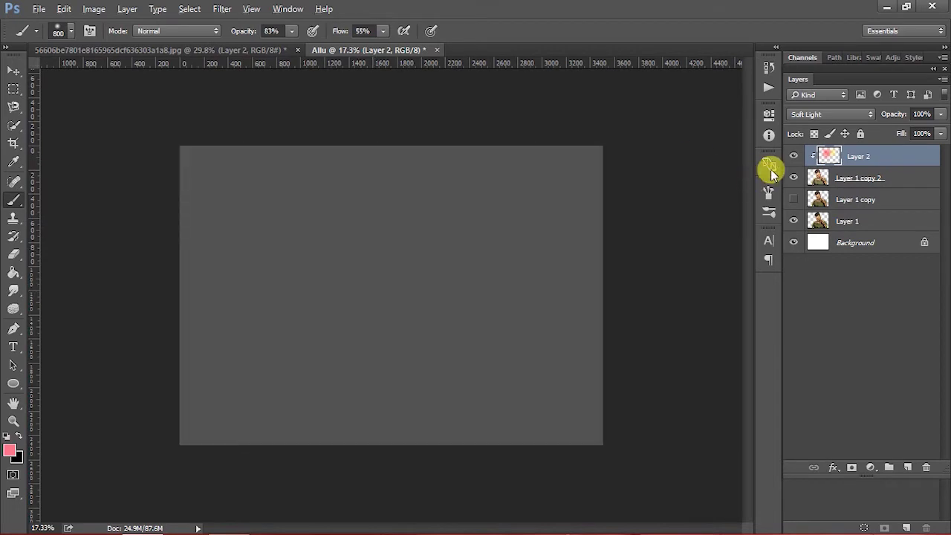
- Paint a soft bright-red tint across the portrait, then choose yellow as the foreground colour
click(8, 449)
click(728, 109)
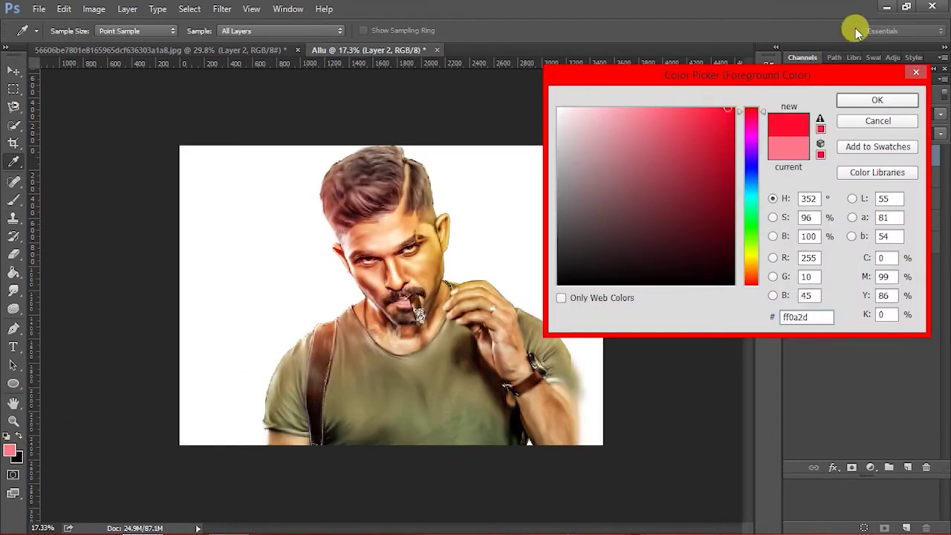
click(863, 101)
key(b)
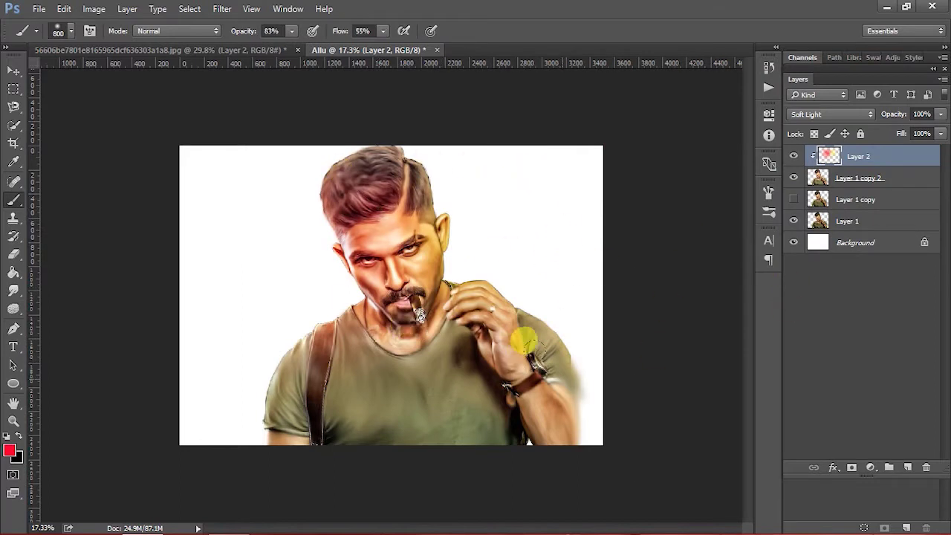
mouse_move(471, 277)
mouse_down()
mouse_move(252, 452)
mouse_move(255, 397)
mouse_move(269, 461)
mouse_move(321, 391)
mouse_move(307, 336)
mouse_up()
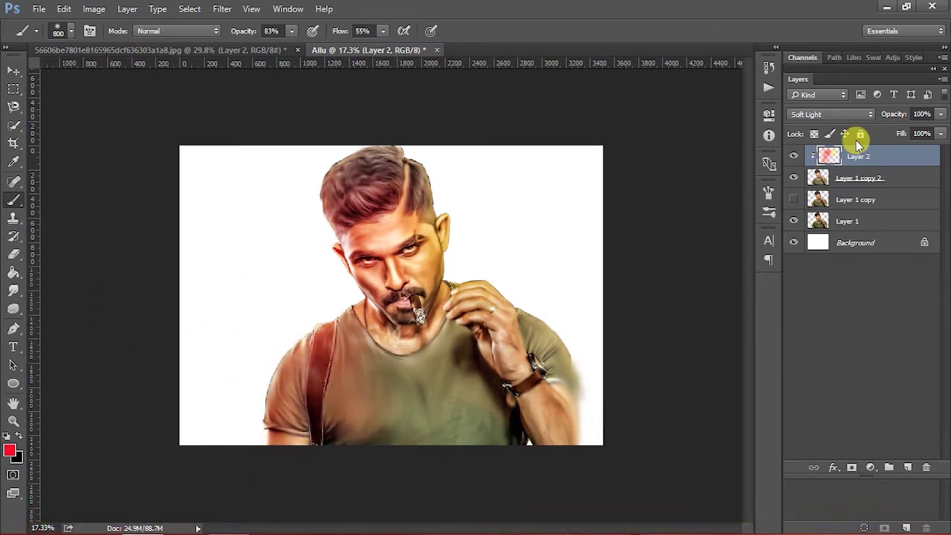
click(10, 449)
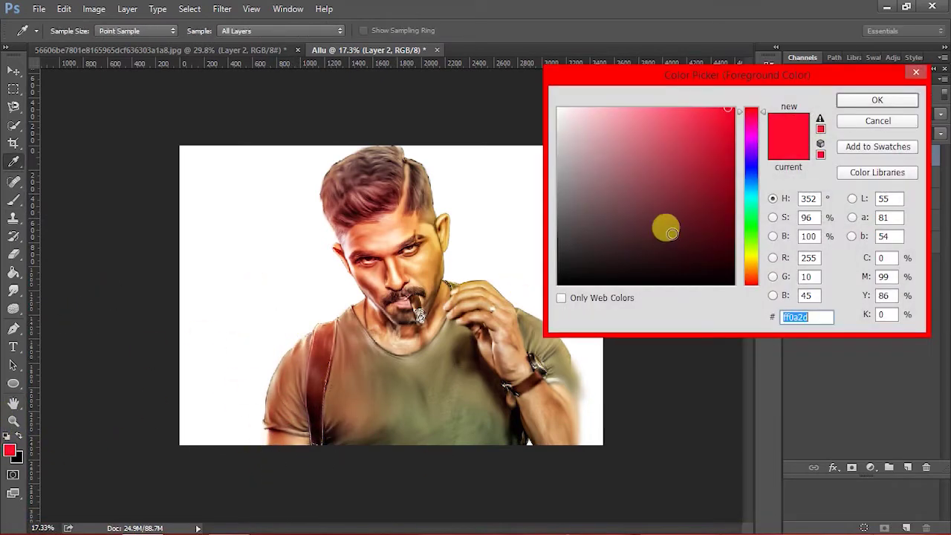
click(752, 257)
click(896, 101)
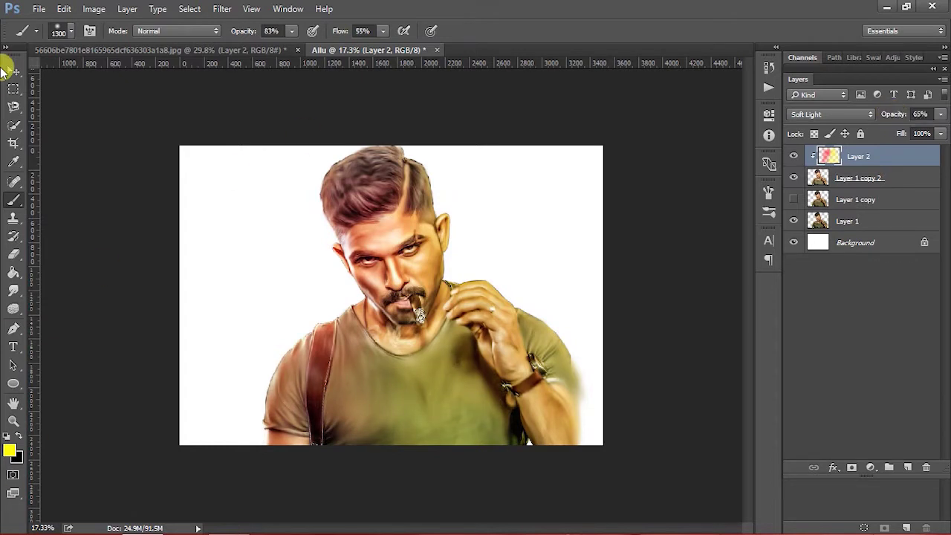
- Set Layer 2 opacity to 70% and add a new empty Layer 3 above it
click(7, 70)
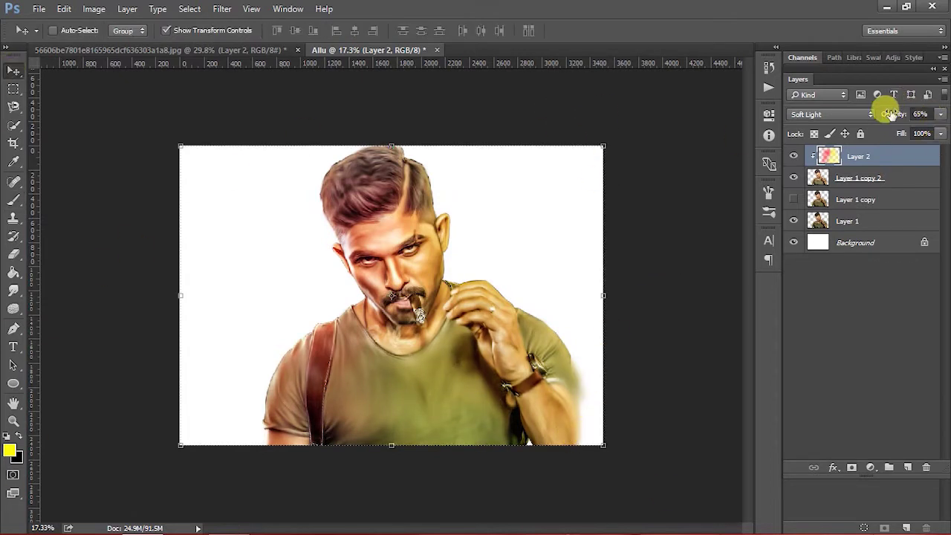
text(70)
key(Return)
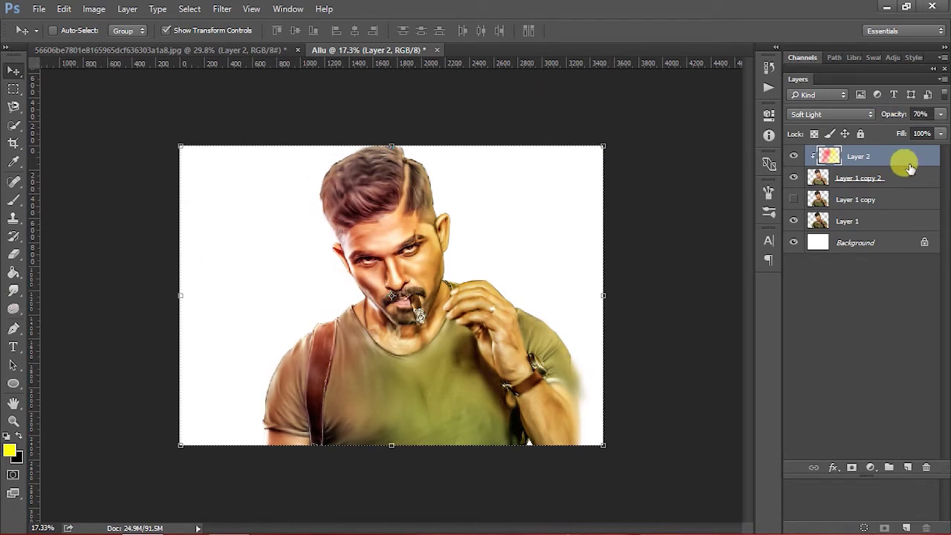
click(910, 466)
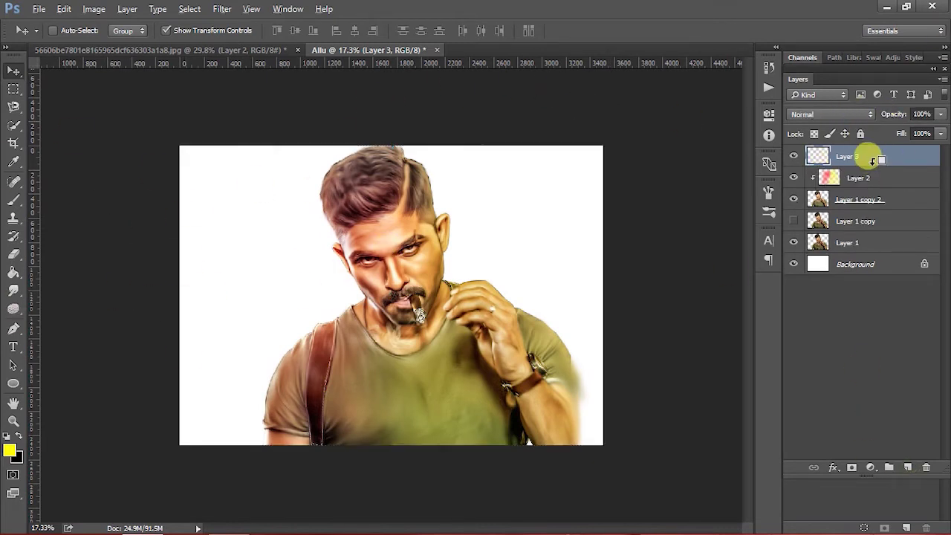
- Set Layer 3 to Overlay and paint blue across the shirt
click(842, 114)
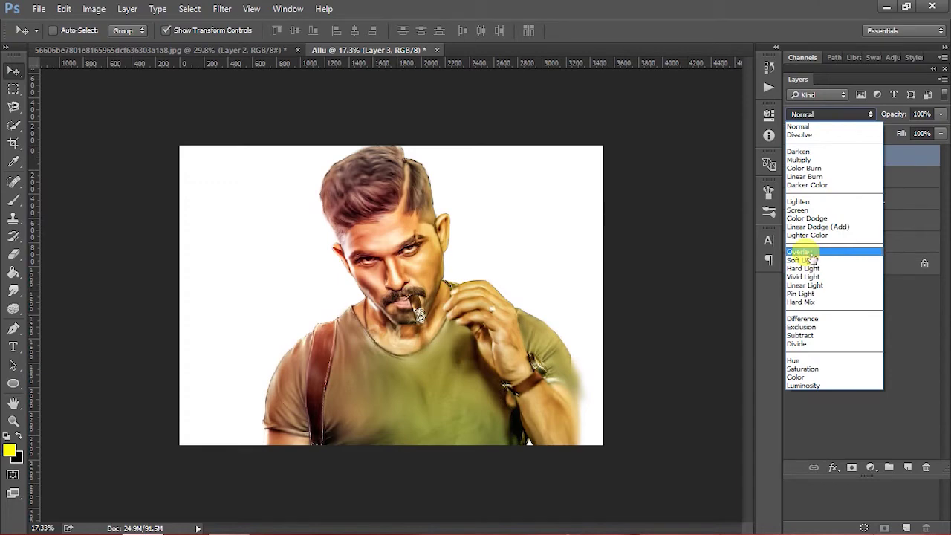
click(812, 253)
click(9, 459)
click(760, 179)
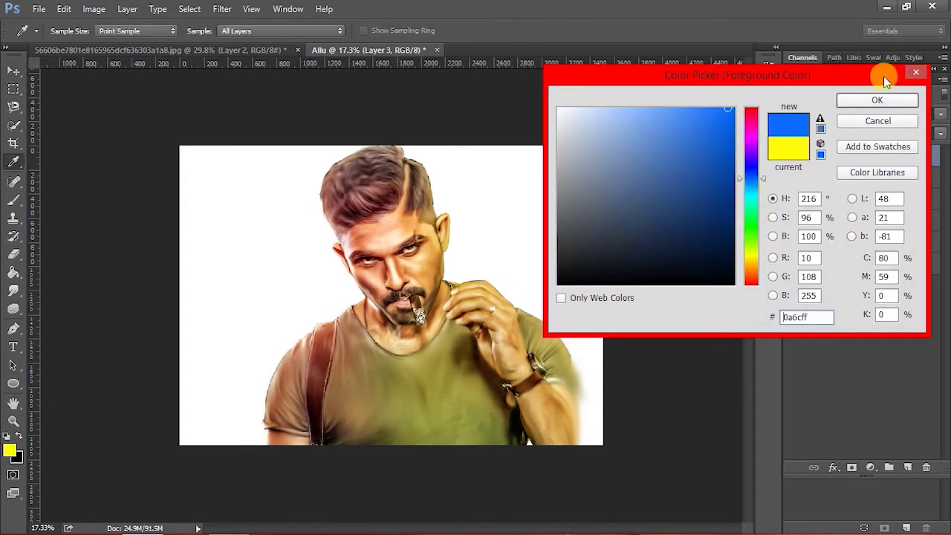
click(908, 97)
key(b)
drag(242, 97, 276, 60)
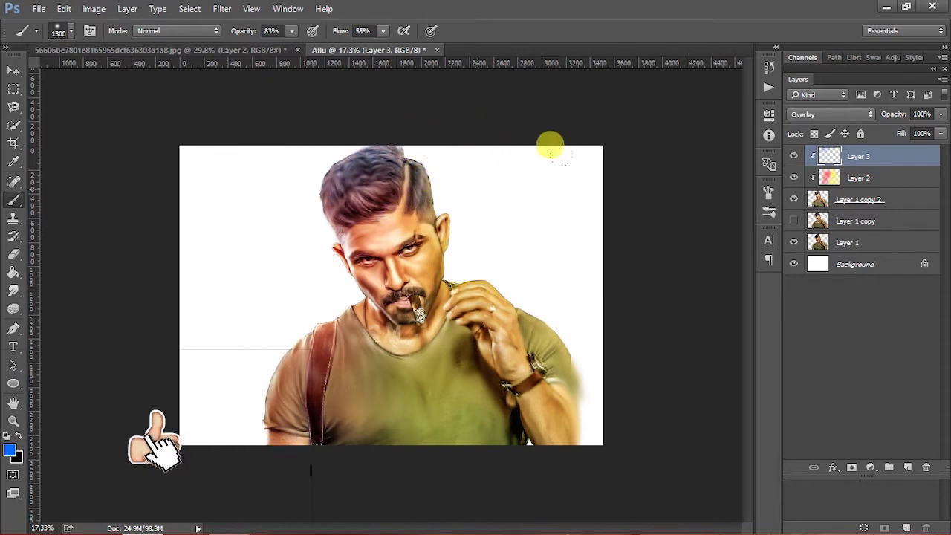
mouse_move(572, 342)
mouse_down()
mouse_move(355, 404)
mouse_move(647, 384)
mouse_up()
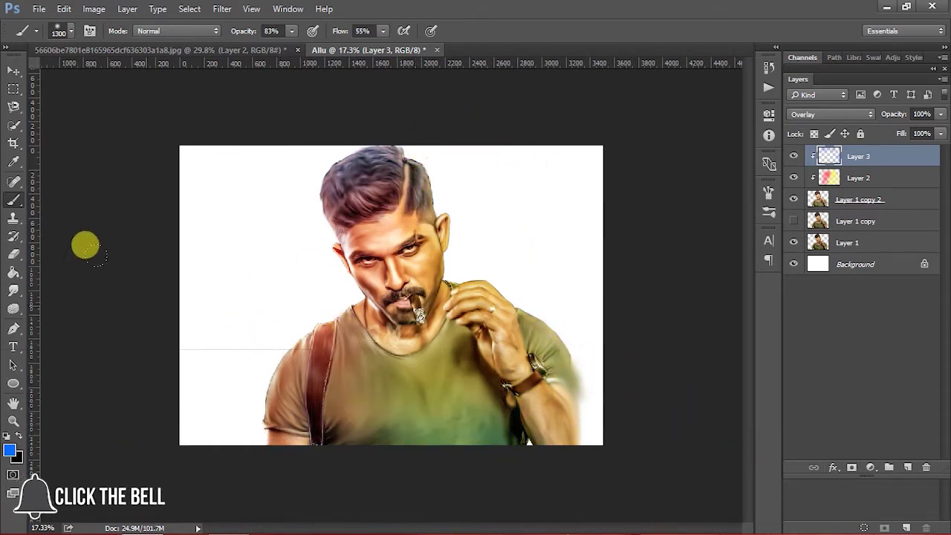
drag(354, 380, 614, 349)
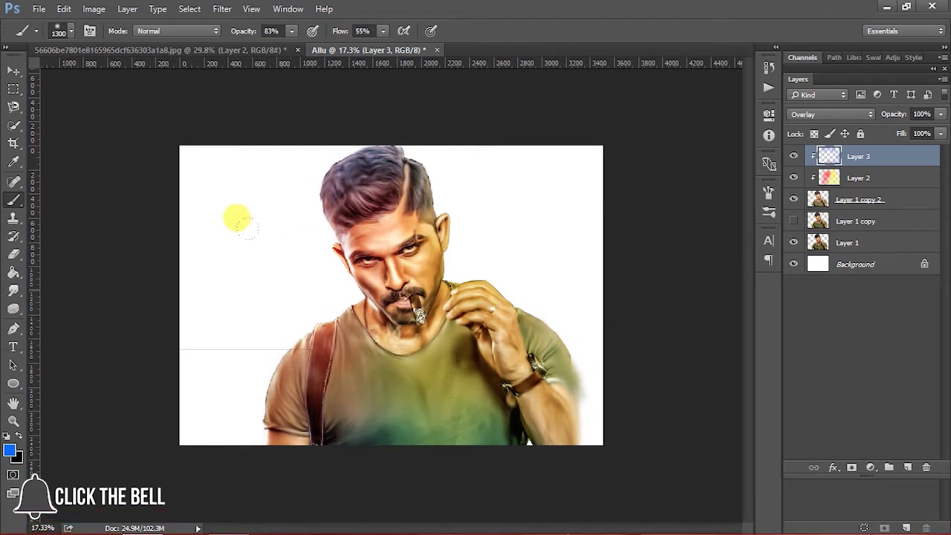
- Paint teal into the hair with a smaller cyan brush at 47% opacity
click(10, 449)
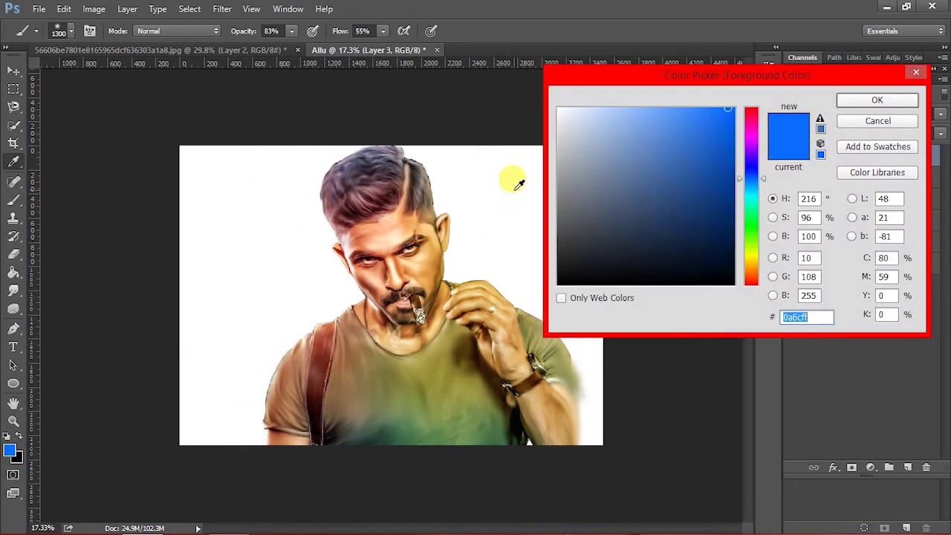
click(747, 195)
click(864, 100)
drag(249, 34, 223, 34)
key(bracketleft)
key(bracketleft)
key(bracketleft)
mouse_move(360, 186)
mouse_down()
mouse_move(446, 212)
mouse_move(378, 151)
mouse_up()
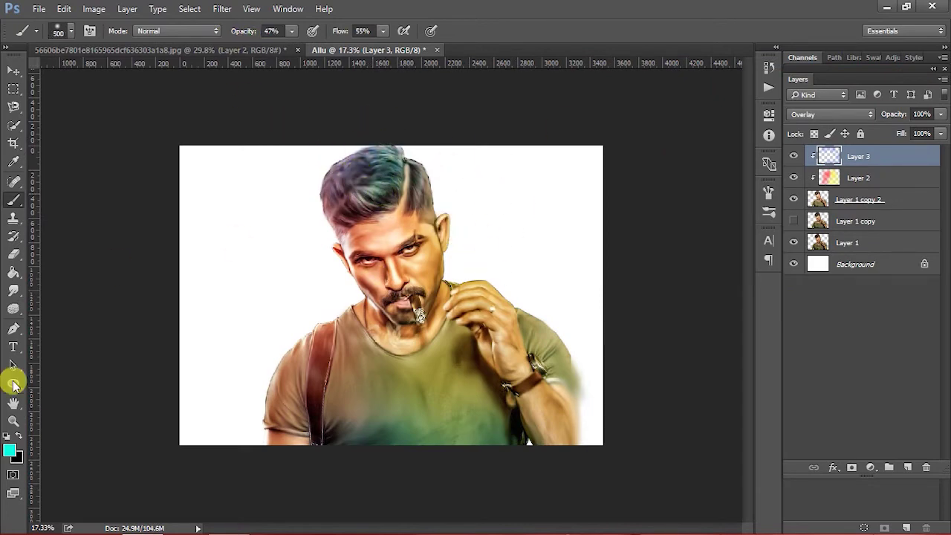
- Pick red, lower Layer 3 opacity to 60%, and select the Background layer
click(13, 455)
click(750, 113)
click(875, 97)
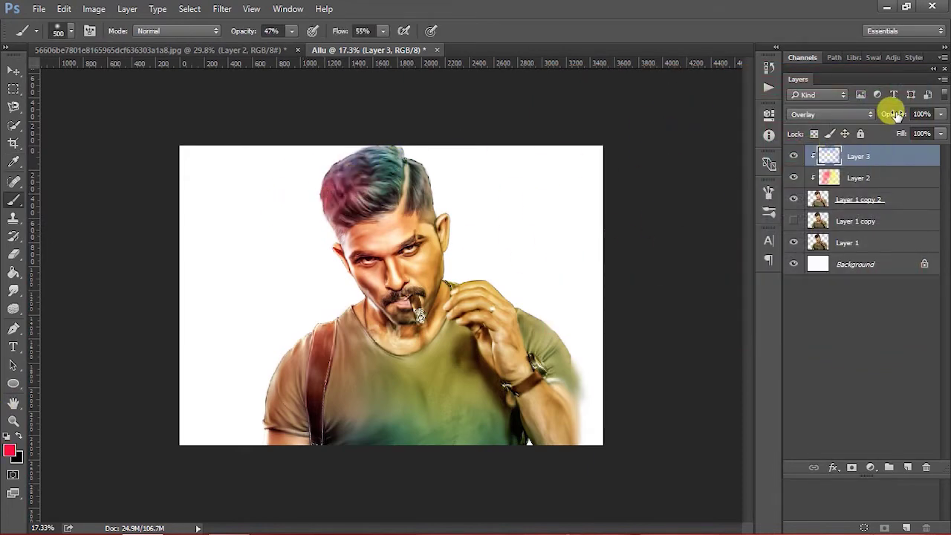
drag(897, 116, 891, 116)
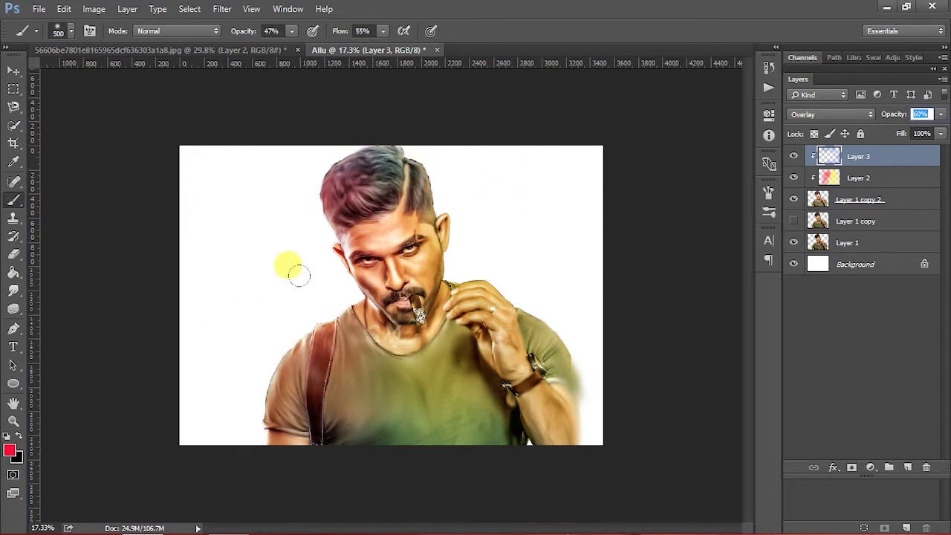
click(855, 264)
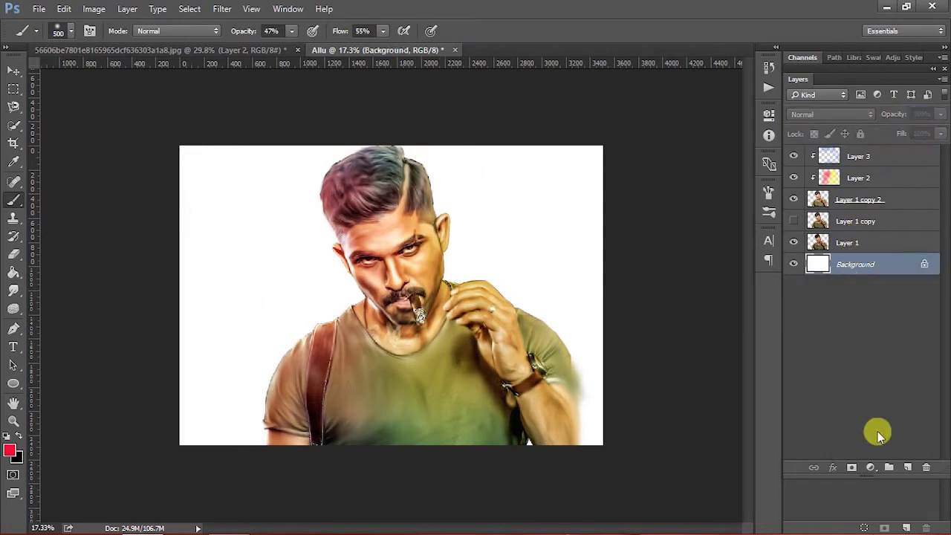
- Add a new layer above the Background and use the large sampled brush at 1860 px
click(908, 468)
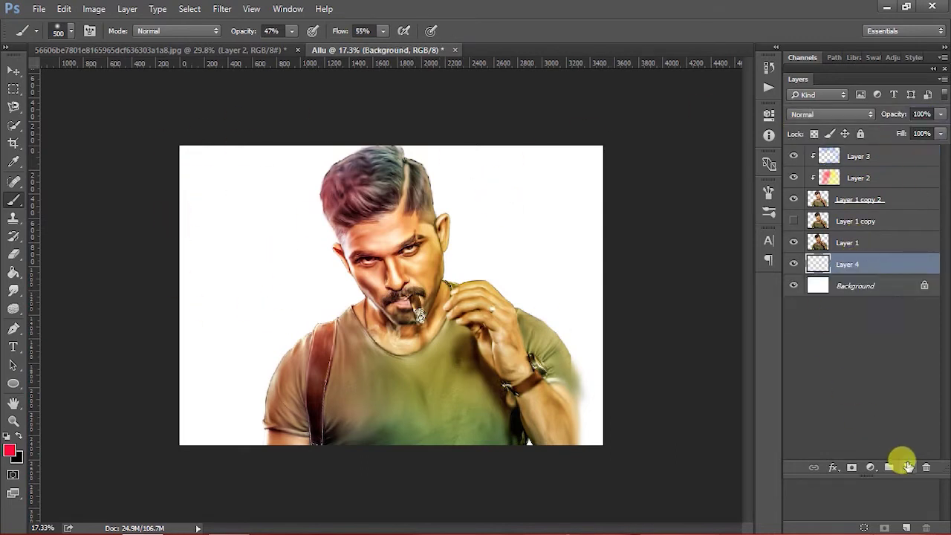
click(74, 32)
click(476, 477)
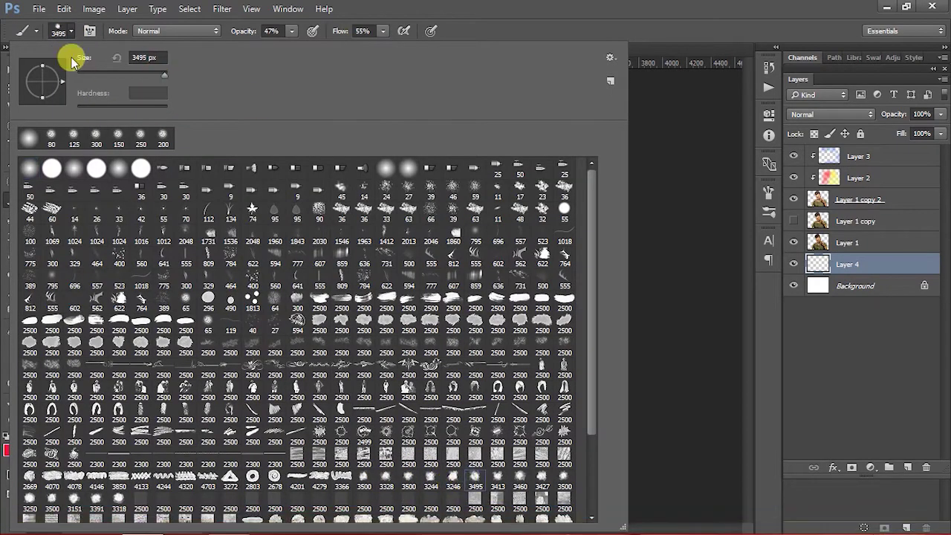
click(153, 74)
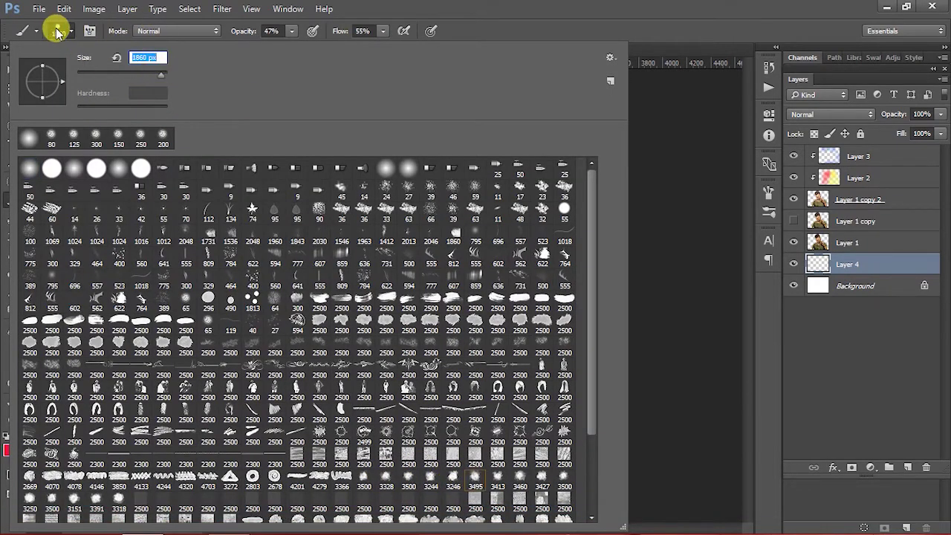
click(57, 31)
- Paint faint dark-red haze around the figure at 30%, raising brush opacity to 46%
click(9, 451)
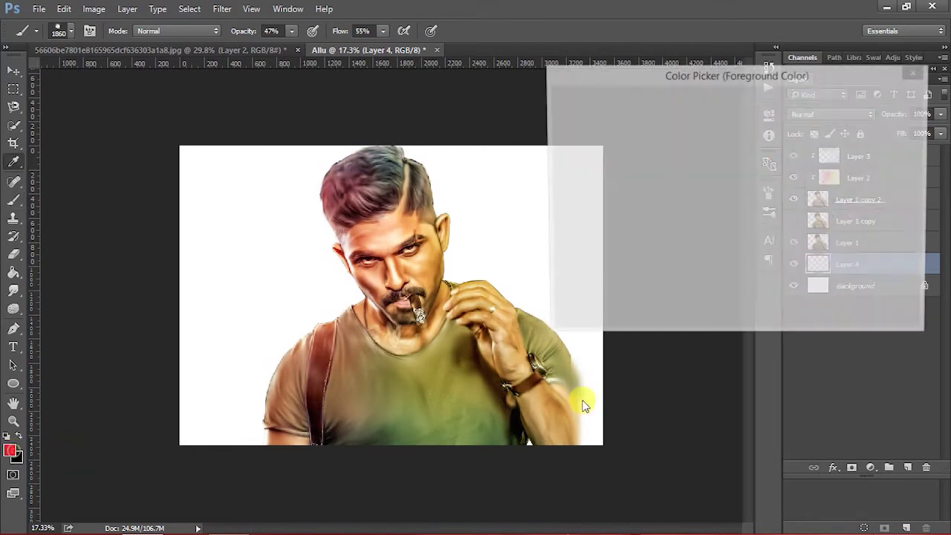
click(871, 103)
text(30)
mouse_move(414, 248)
mouse_down()
mouse_move(370, 196)
mouse_move(291, 168)
mouse_up()
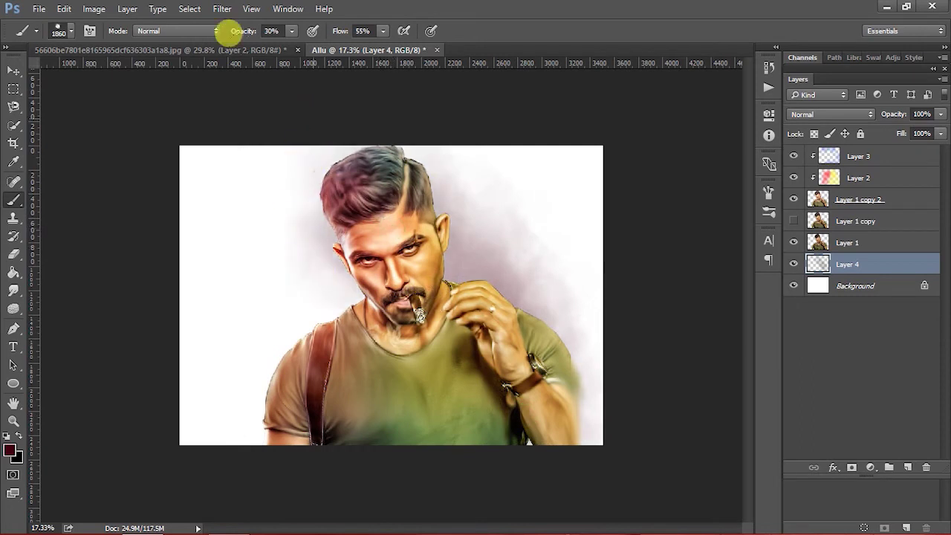
drag(274, 297, 271, 276)
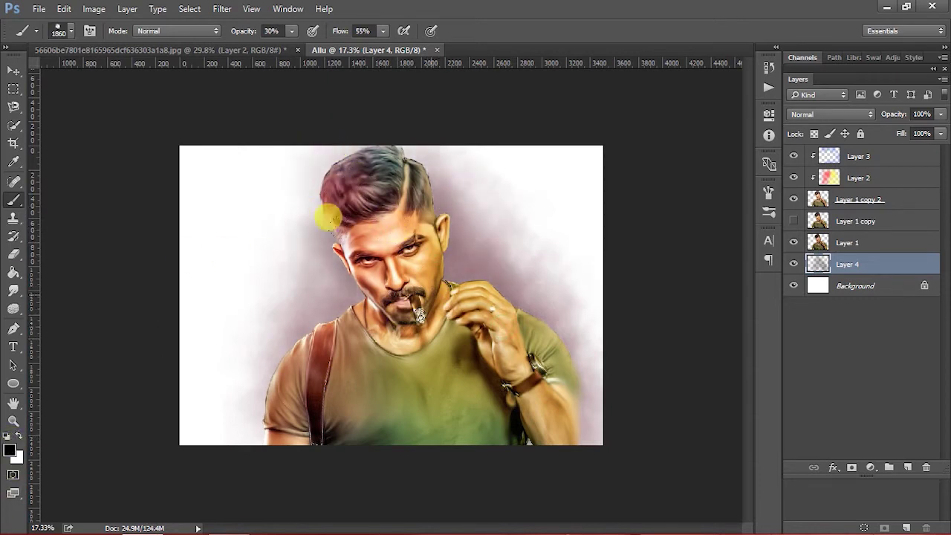
drag(247, 35, 251, 36)
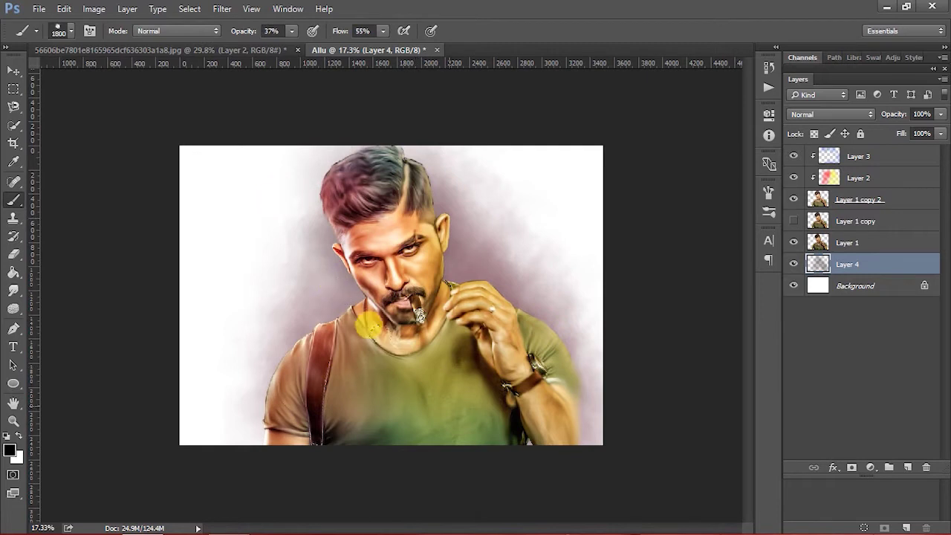
drag(238, 31, 245, 30)
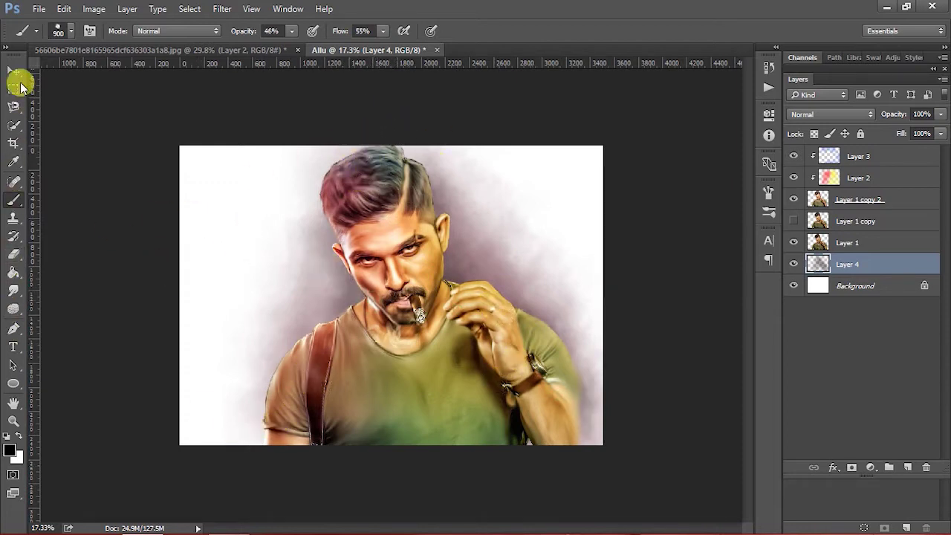
- Paint soft purple haze in the upper-right background with 28% opacity and 60% flow
click(9, 449)
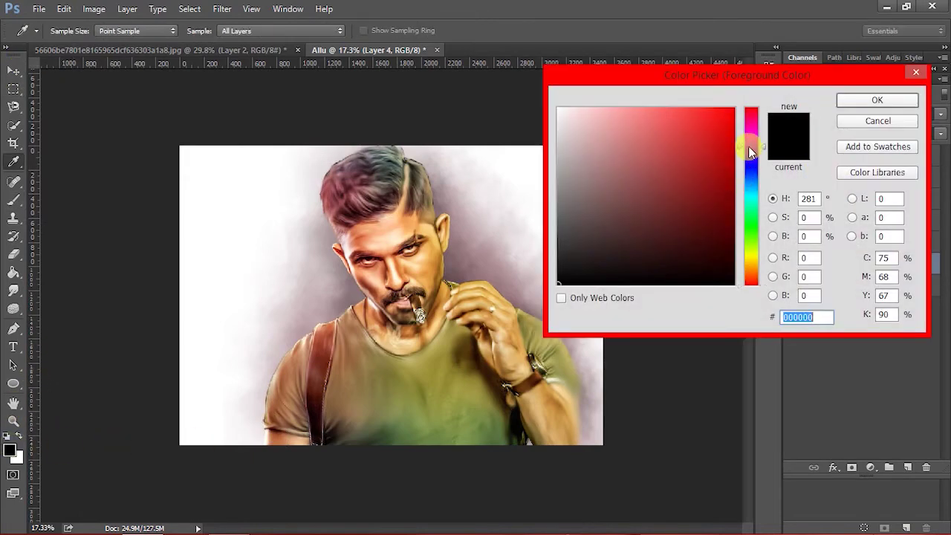
click(687, 110)
click(878, 120)
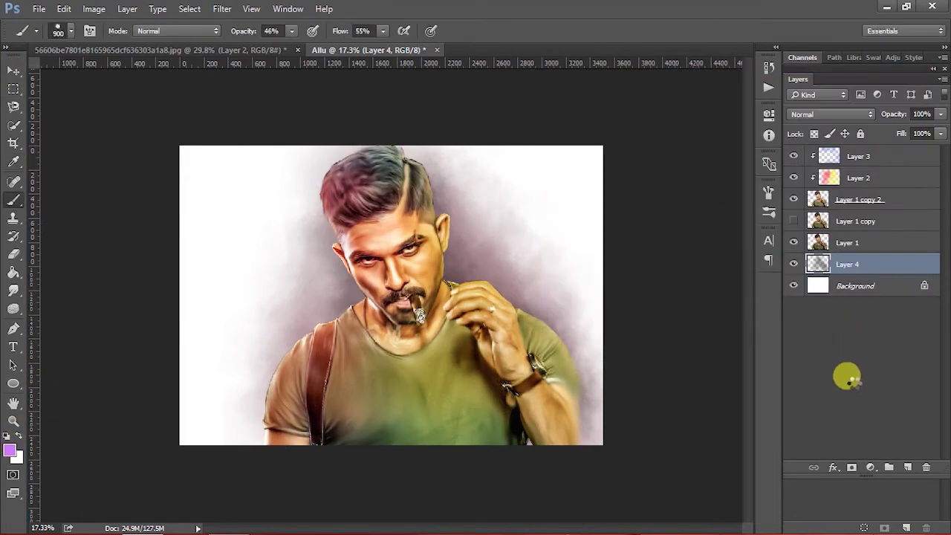
drag(245, 34, 250, 34)
drag(340, 30, 347, 31)
drag(456, 197, 460, 199)
mouse_move(472, 133)
mouse_down()
mouse_move(431, 107)
mouse_move(562, 154)
mouse_up()
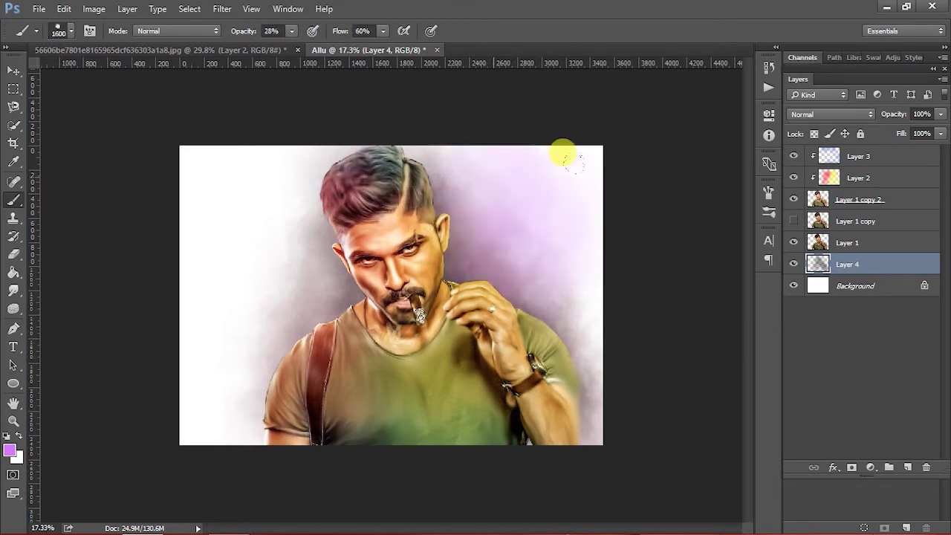
drag(630, 322, 543, 235)
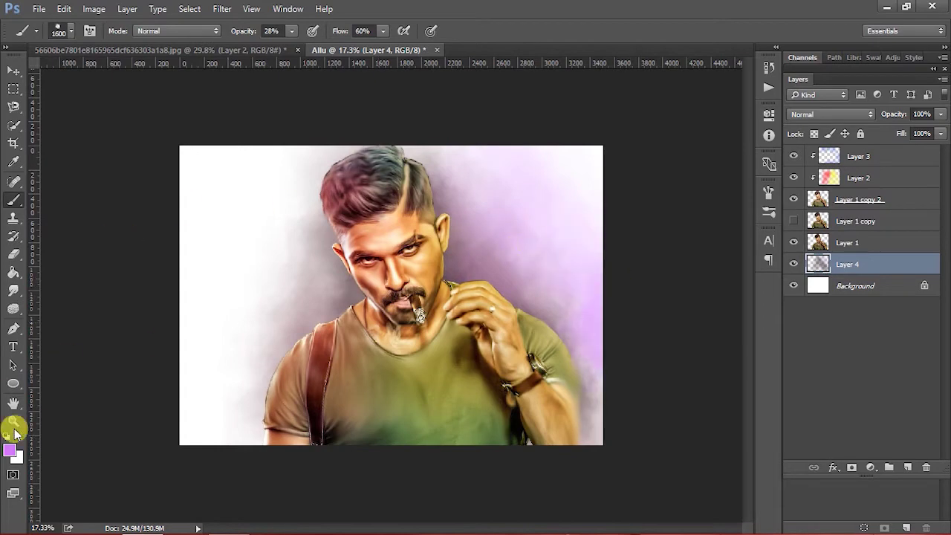
- Paint dark purple along the right edge of the image
click(9, 450)
click(727, 172)
click(877, 100)
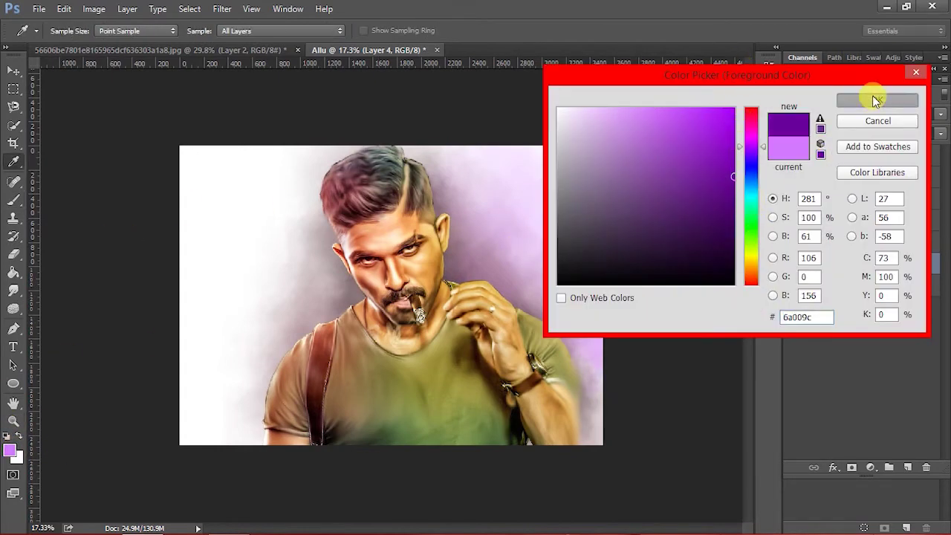
drag(573, 287, 619, 228)
click(10, 450)
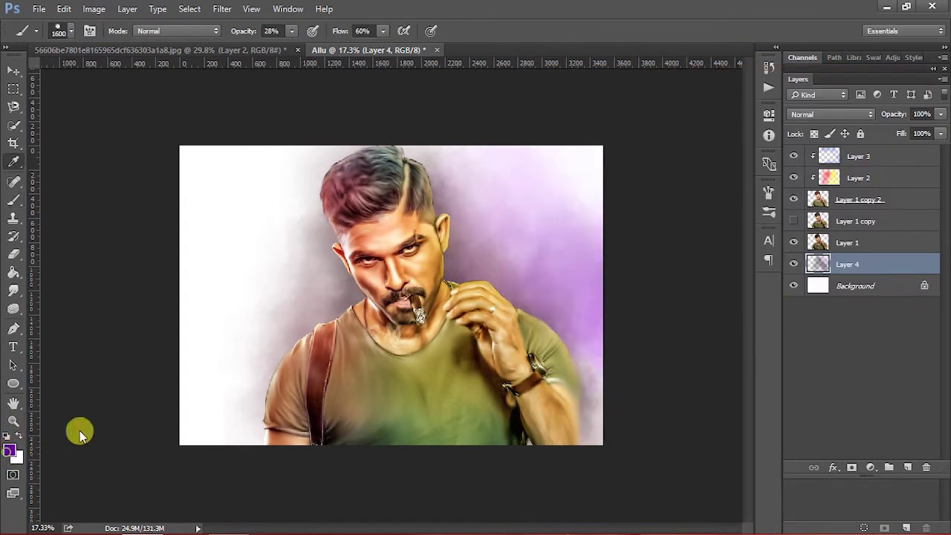
click(849, 96)
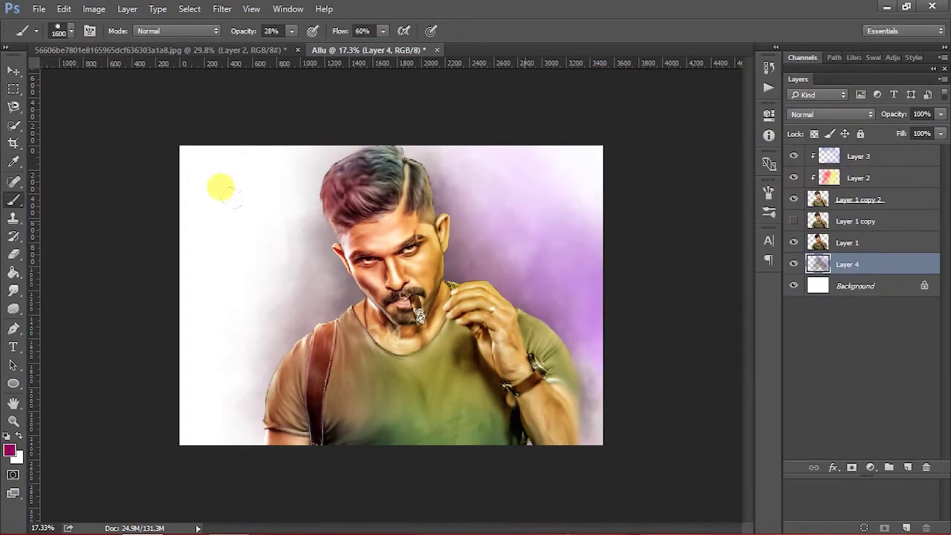
- Paint red-pink clouds on the left background
click(10, 450)
drag(690, 138, 733, 140)
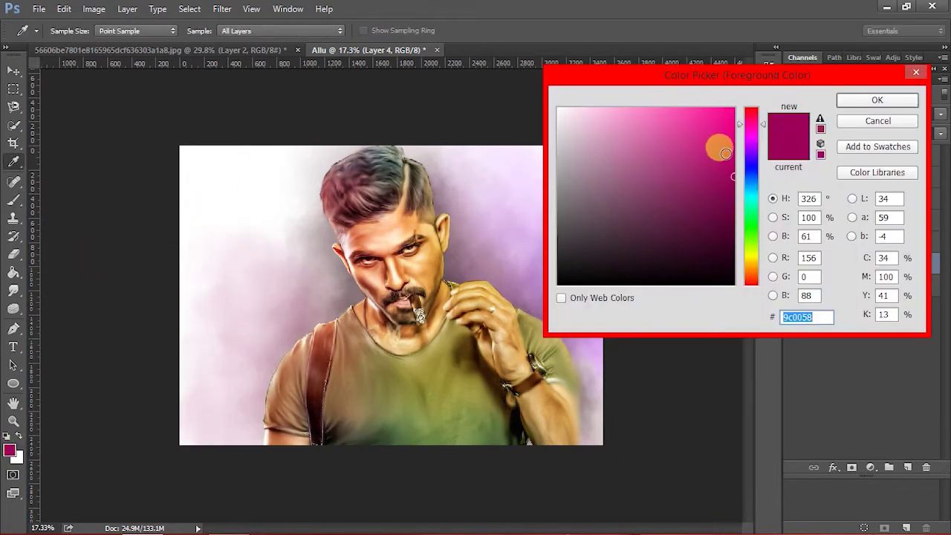
click(750, 119)
click(877, 100)
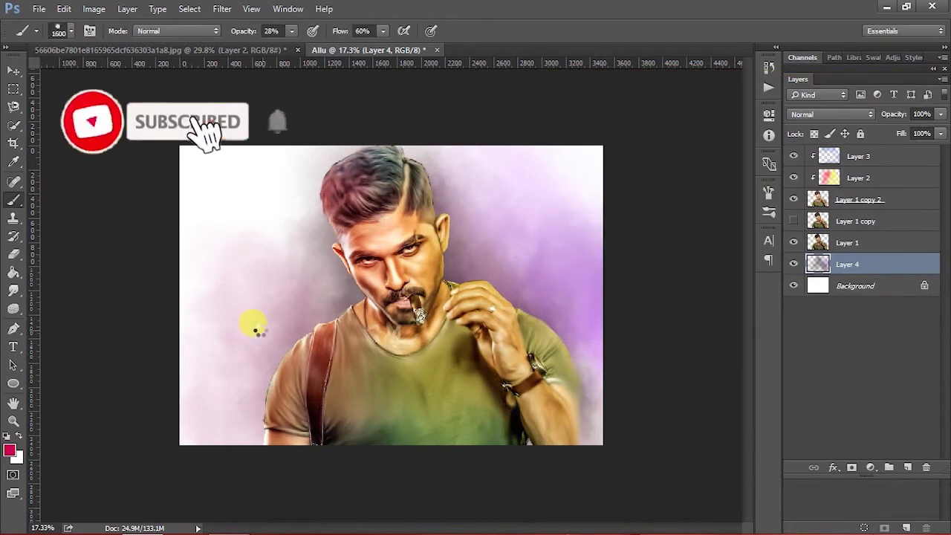
click(10, 450)
click(751, 109)
click(726, 112)
click(875, 98)
mouse_move(272, 261)
mouse_down()
mouse_move(206, 213)
mouse_move(174, 339)
mouse_move(254, 429)
mouse_move(259, 263)
mouse_up()
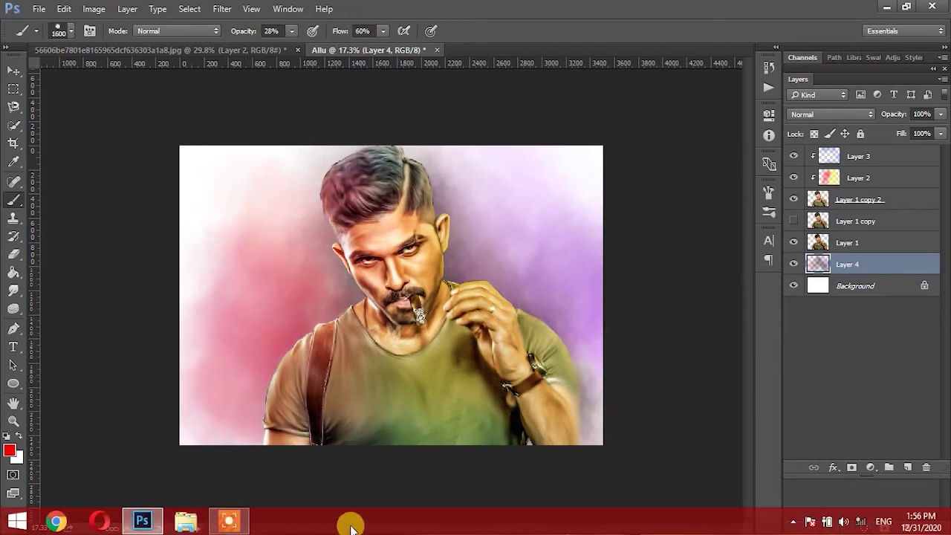
- Tint the background right of the head yellow
click(9, 447)
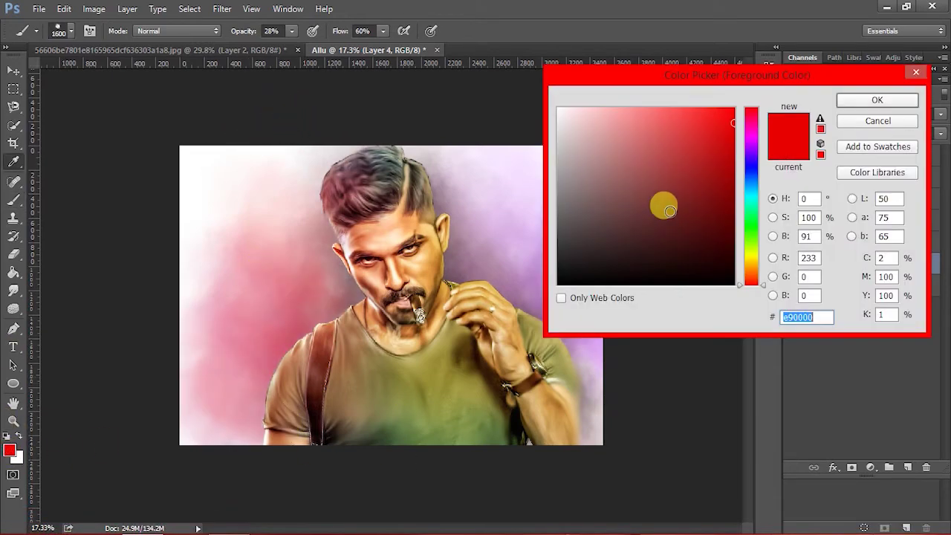
click(750, 248)
click(850, 100)
drag(490, 238, 403, 123)
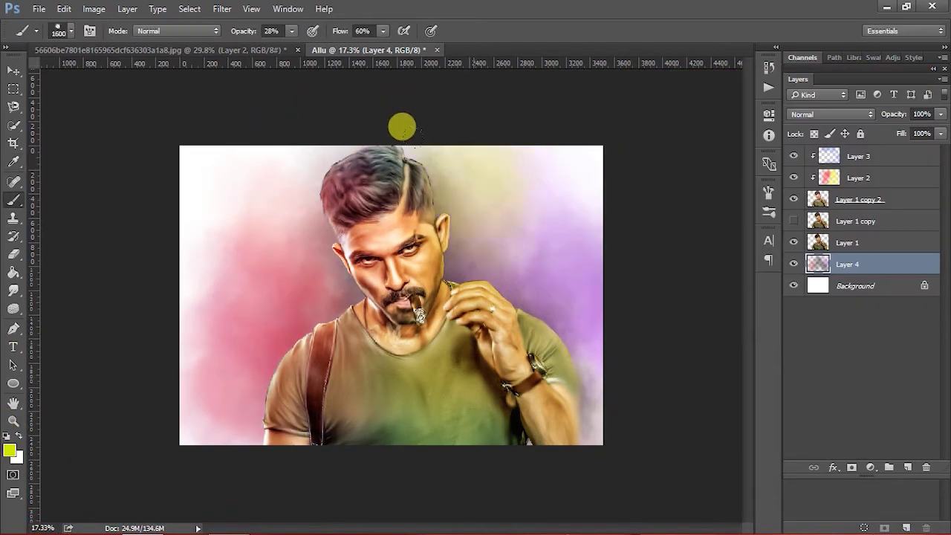
click(10, 449)
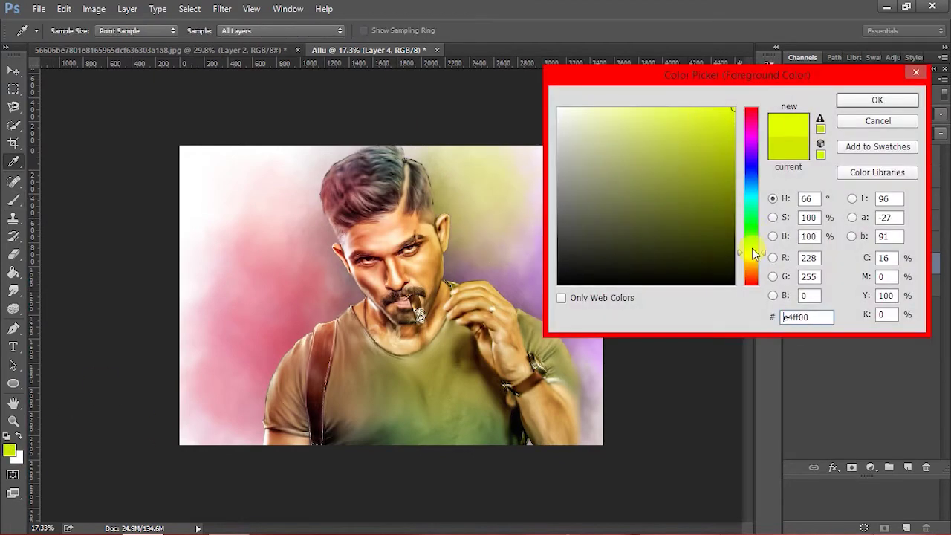
click(877, 100)
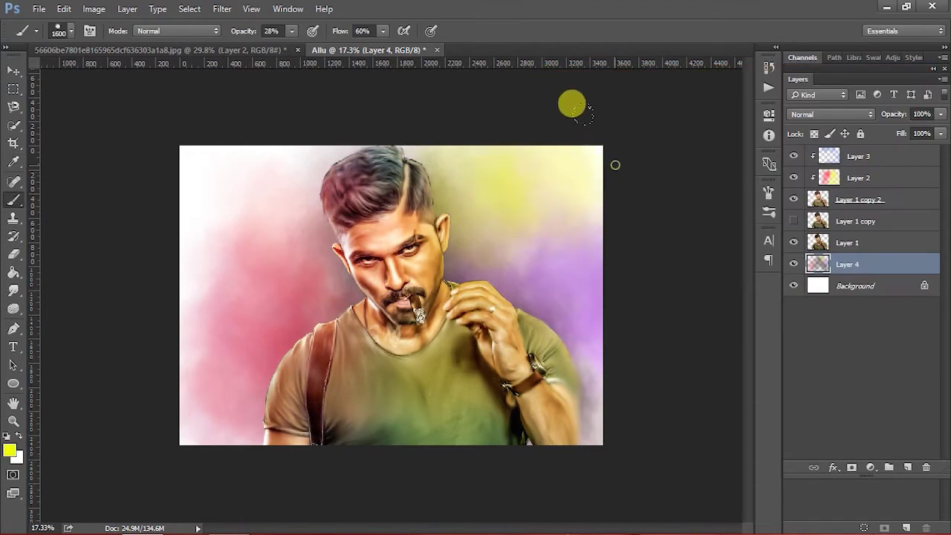
- Paint red-orange over the top-right background, dismissing a stray pop-up warning
click(10, 450)
drag(746, 253, 746, 265)
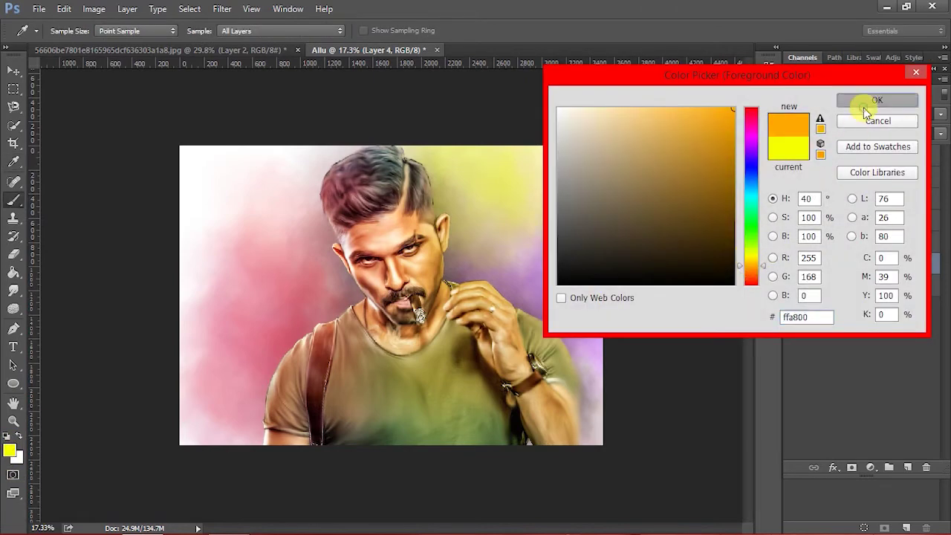
click(877, 99)
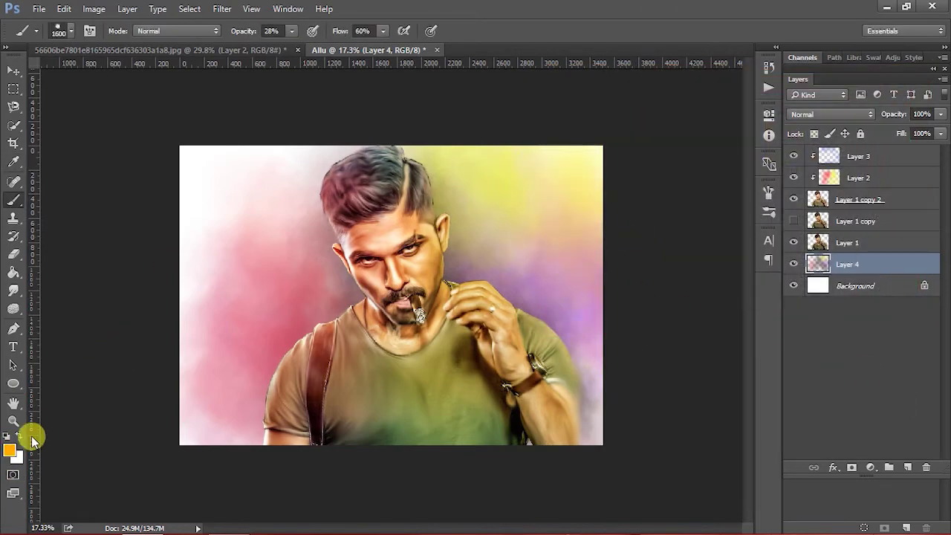
click(10, 450)
click(634, 224)
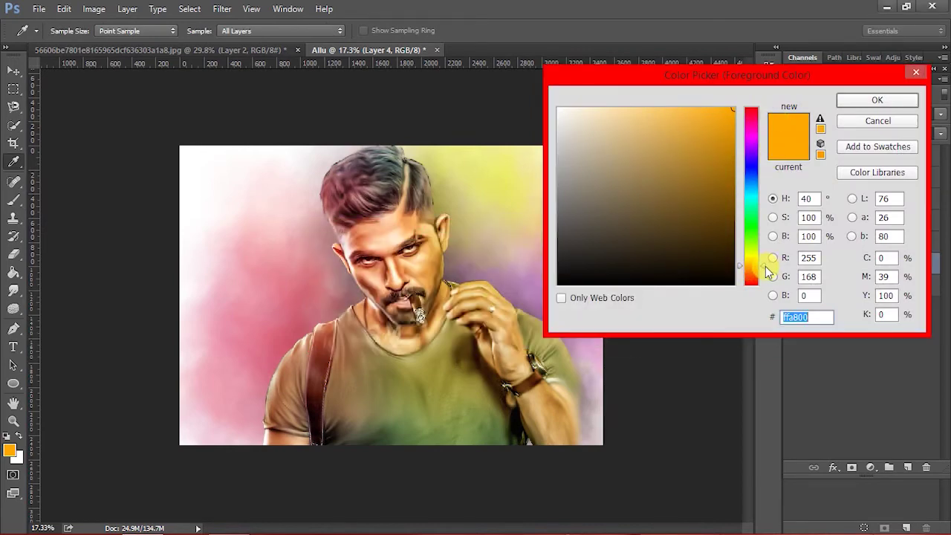
drag(768, 273, 766, 276)
click(877, 100)
key(b)
mouse_move(487, 128)
mouse_down()
mouse_move(459, 119)
mouse_move(506, 112)
mouse_up()
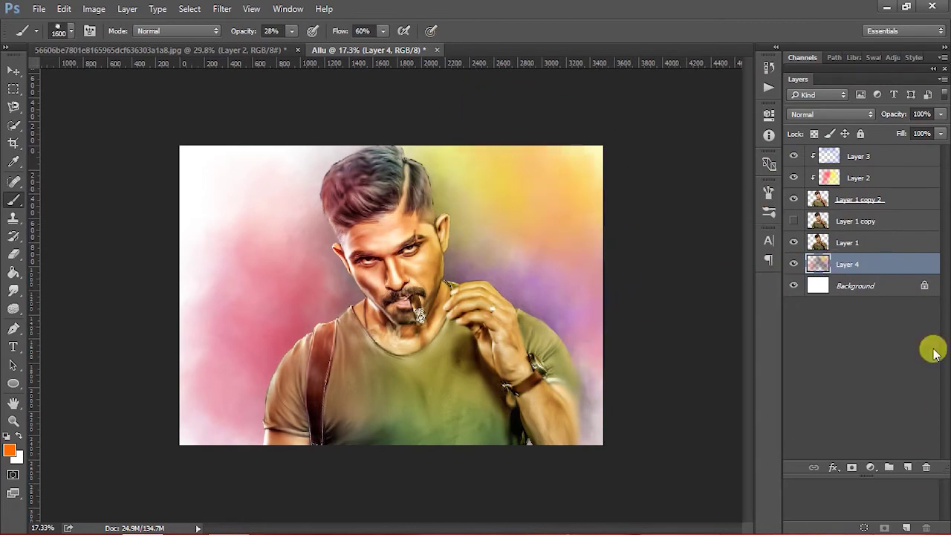
- Paint purple on the left side of the background
click(10, 450)
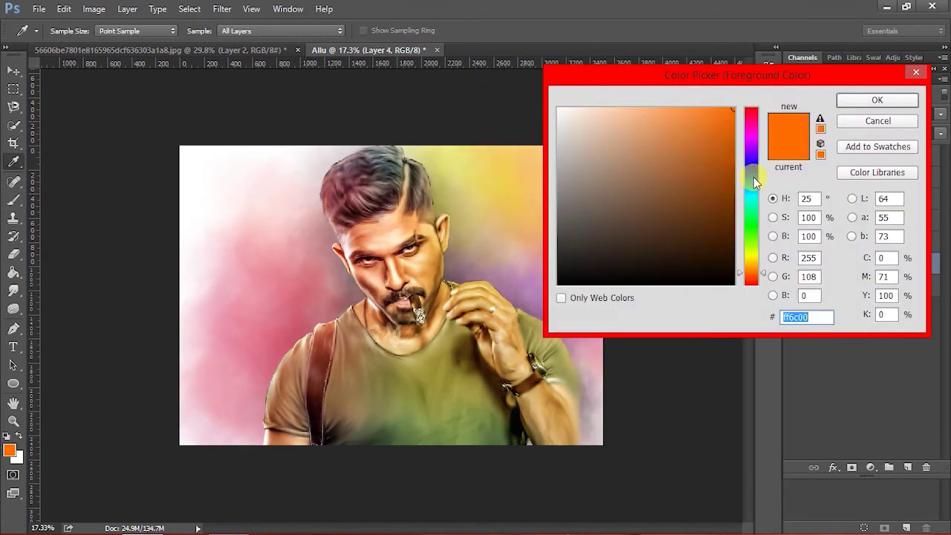
click(758, 156)
click(877, 99)
key(b)
drag(166, 197, 191, 122)
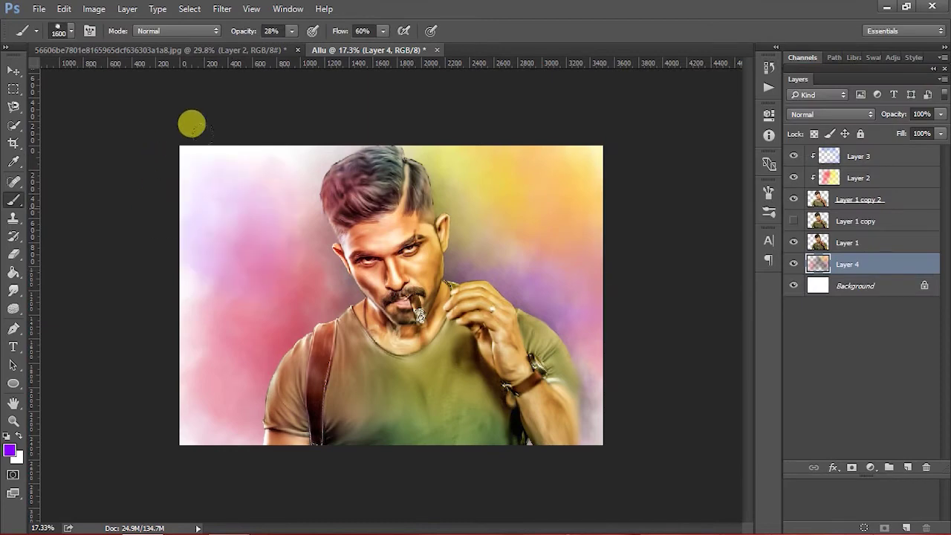
- Tint the top-left background near the hair blue
click(9, 449)
drag(749, 149, 750, 179)
click(878, 99)
key(b)
drag(285, 155, 245, 64)
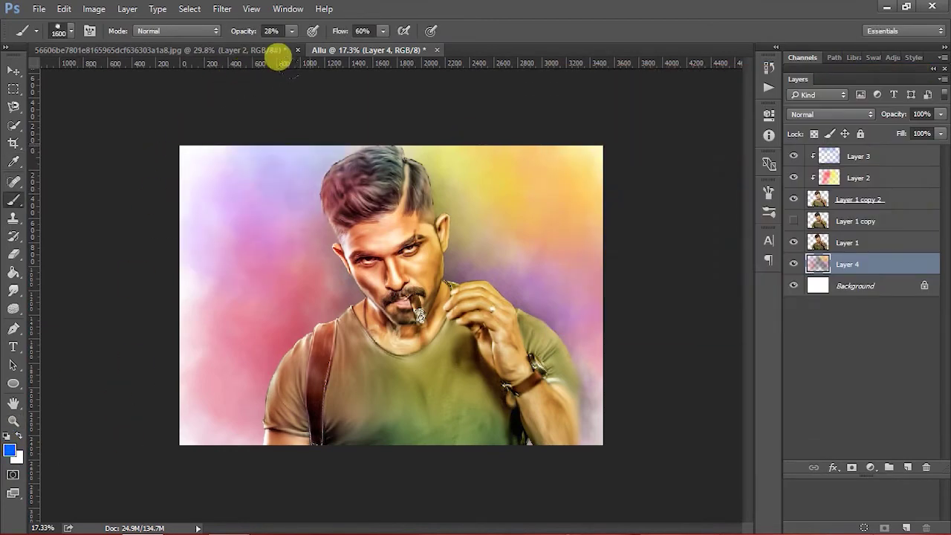
- Darken the left edge with teal at 67% flow and mute the bright upper-right area
click(10, 450)
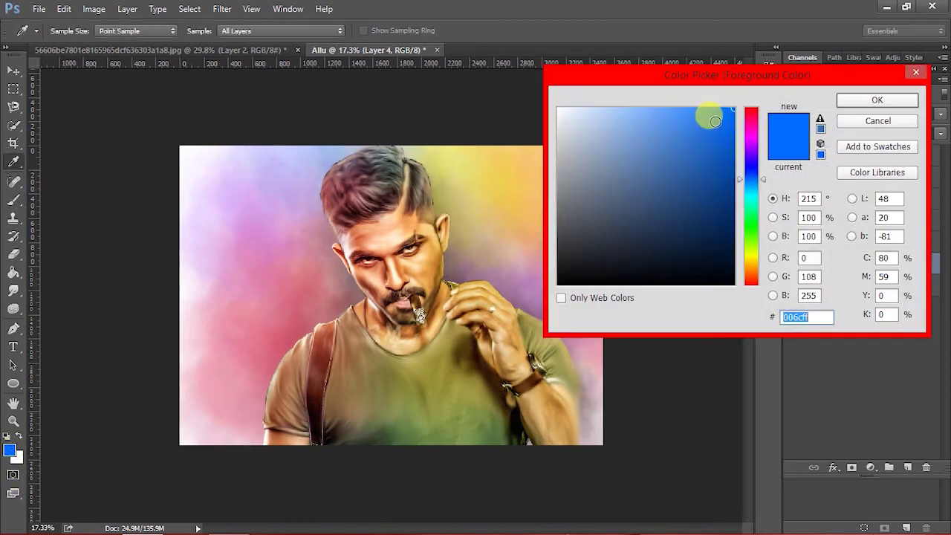
drag(749, 212, 749, 194)
click(877, 100)
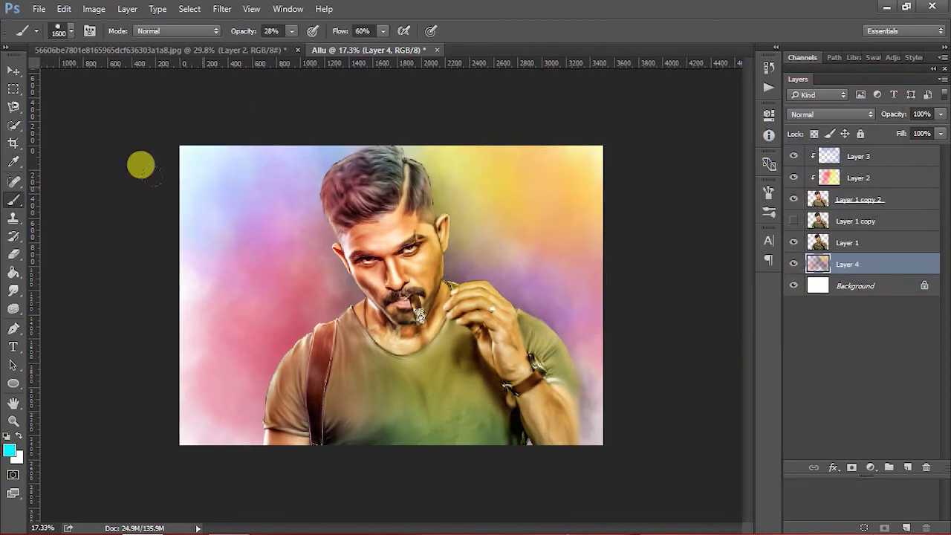
click(11, 455)
click(712, 230)
click(866, 98)
drag(334, 30, 340, 31)
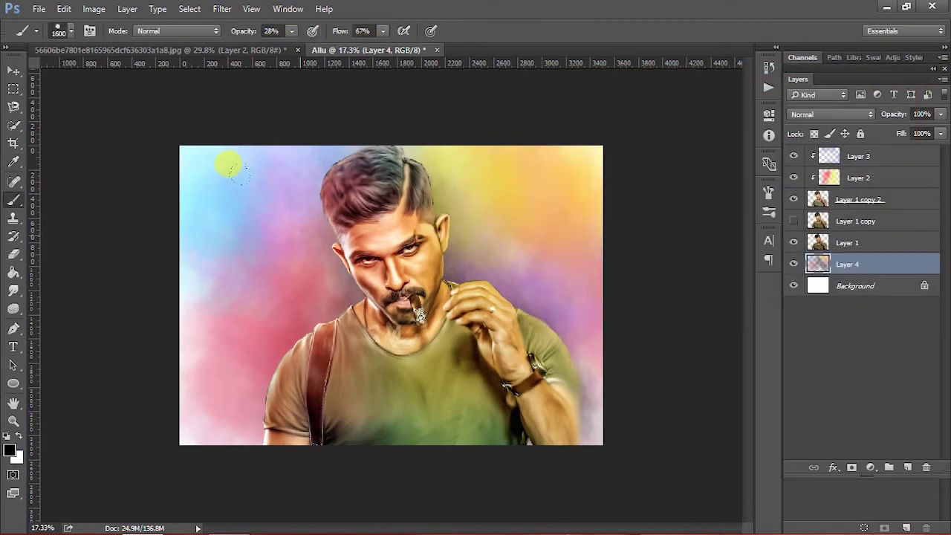
key(bracketleft)
key(bracketleft)
mouse_move(220, 245)
mouse_down()
mouse_move(119, 121)
mouse_move(157, 305)
mouse_move(274, 466)
mouse_up()
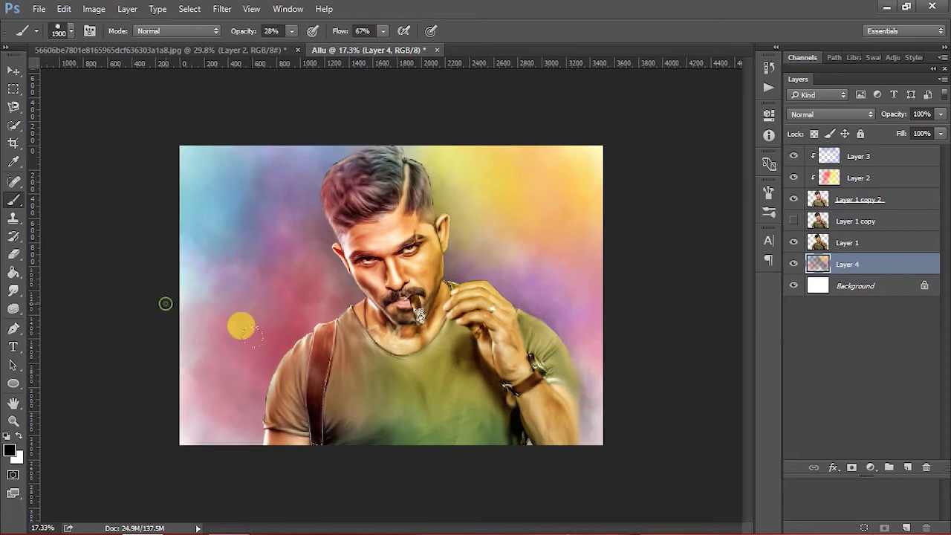
mouse_move(388, 64)
mouse_down()
mouse_move(628, 365)
mouse_move(627, 394)
mouse_up()
click(9, 451)
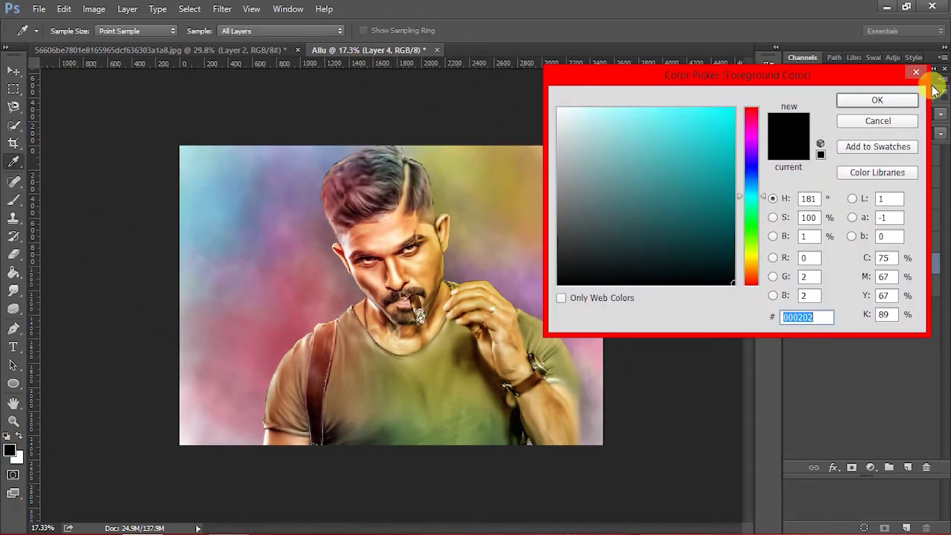
click(877, 100)
- Set brush opacity to 47% and brush a dark red haze over the upper-left background
drag(245, 36, 320, 195)
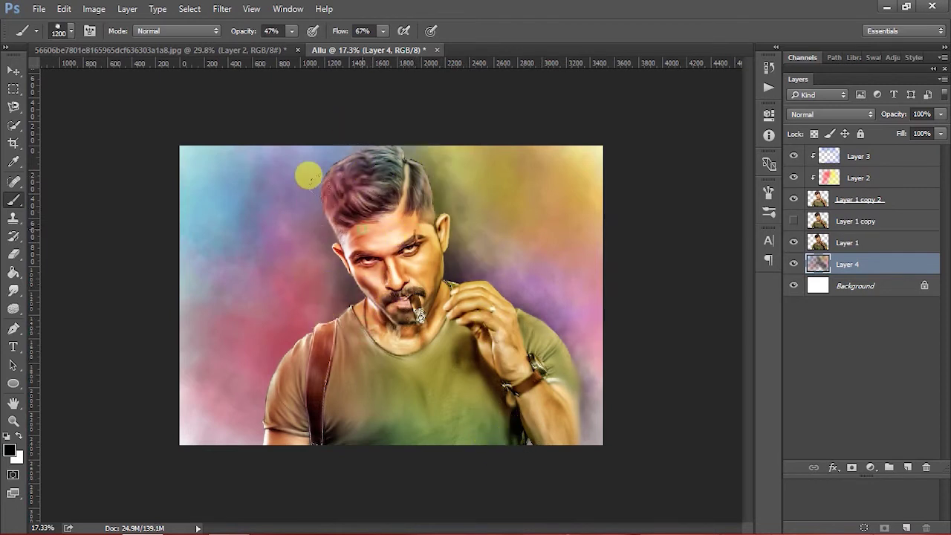
drag(307, 171, 290, 306)
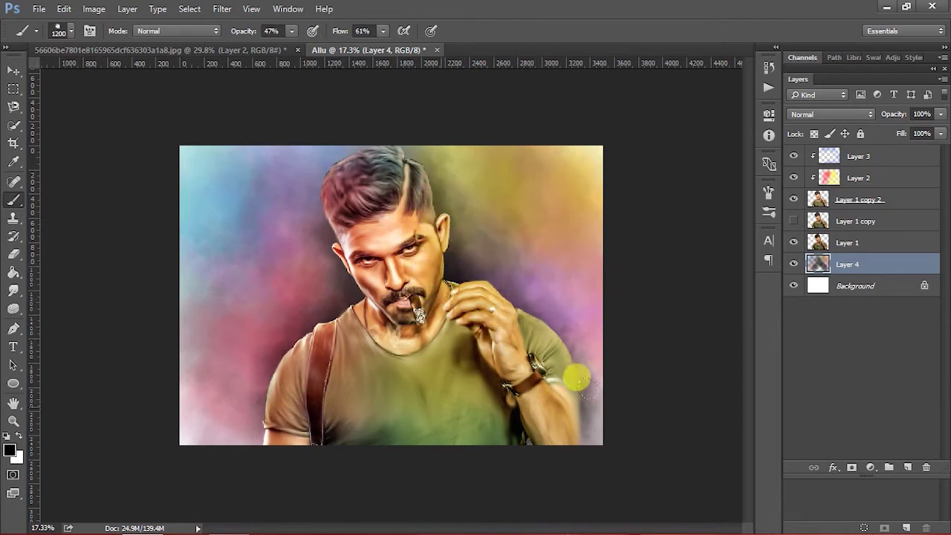
click(10, 449)
click(716, 175)
key(Return)
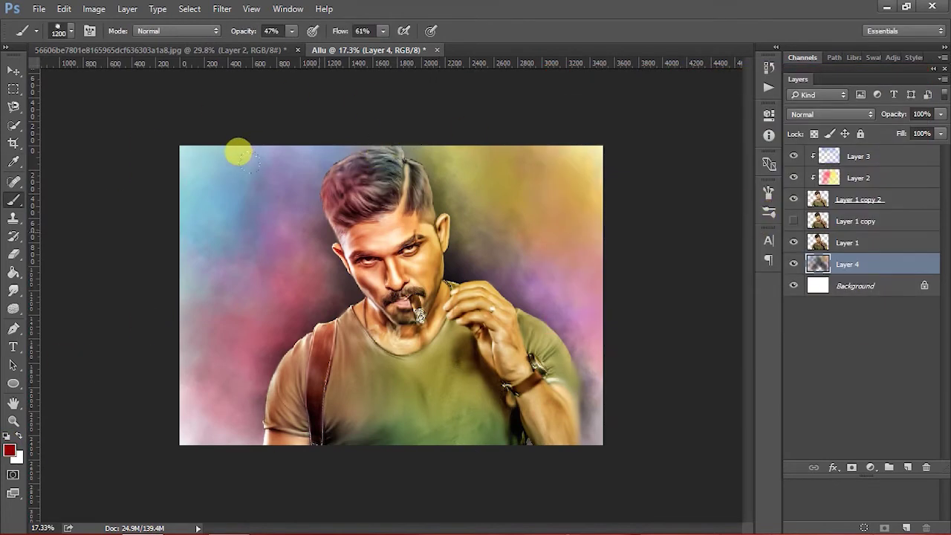
drag(190, 172, 143, 231)
key(bracketright)
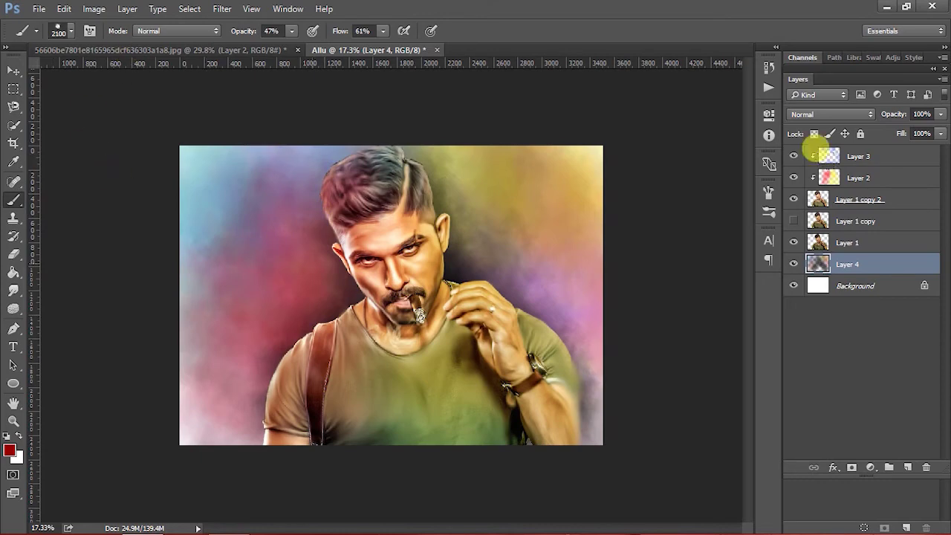
- Pick a bright yellow foreground colour in the Color Picker, then select Layer 1 copy 2
click(9, 449)
click(751, 255)
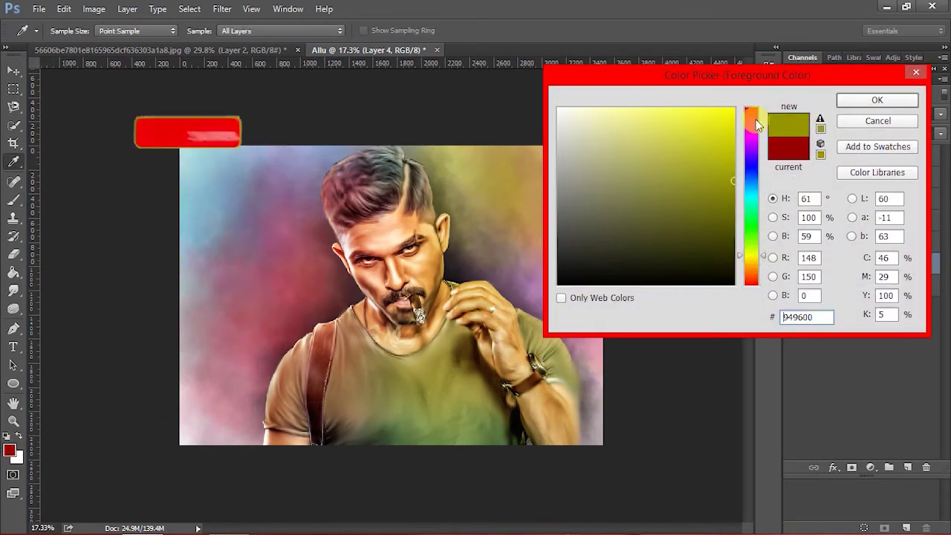
click(752, 267)
click(683, 108)
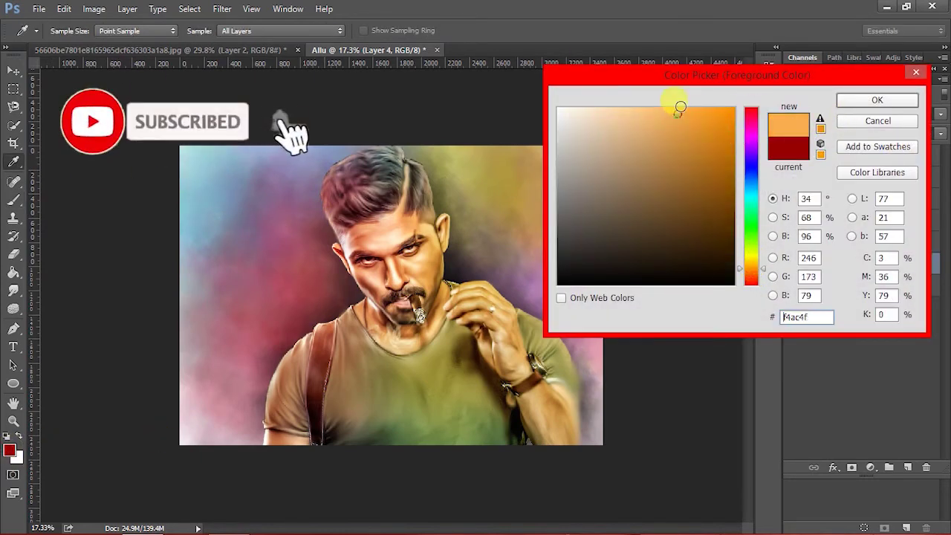
click(752, 254)
click(752, 259)
click(718, 124)
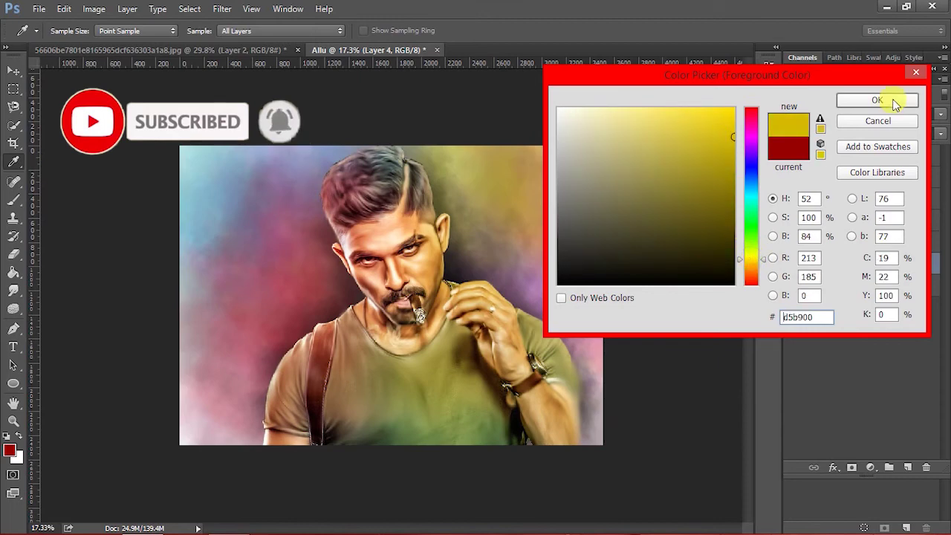
click(877, 100)
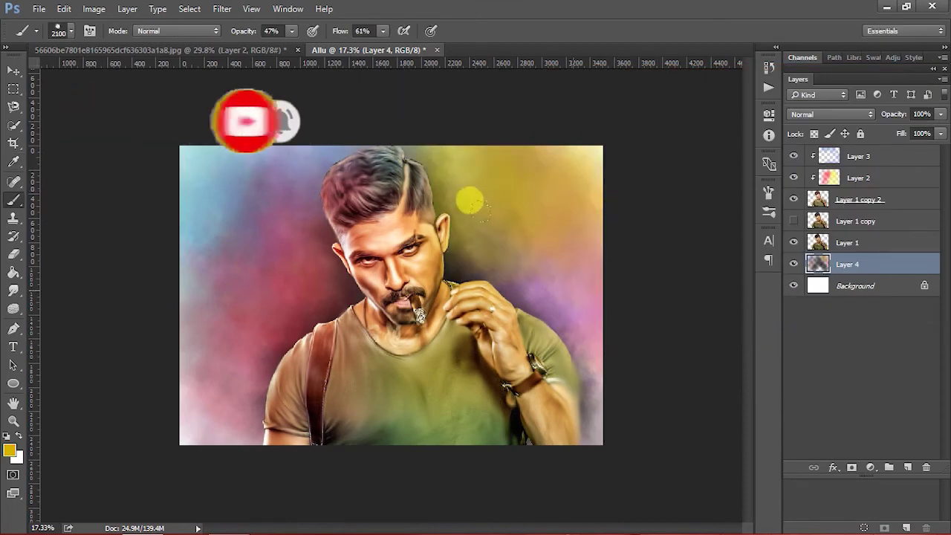
click(848, 202)
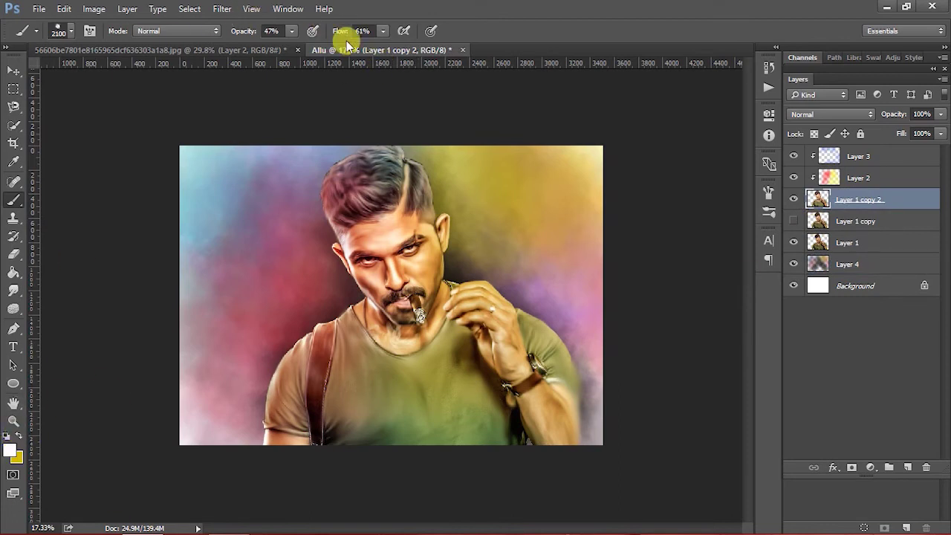
- With flow 71% and a 1400 px brush, paint white mist along the bottom, left and top edges
drag(340, 30, 354, 30)
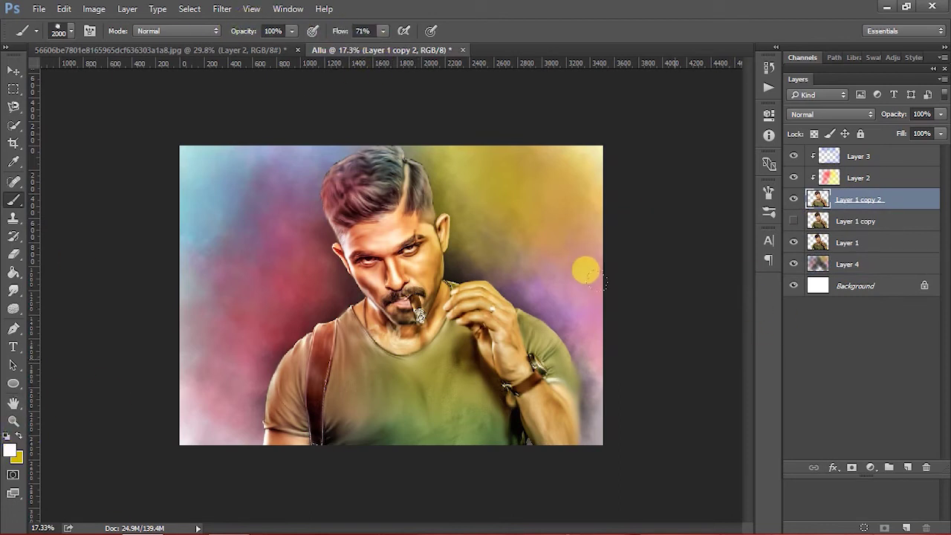
key(bracketleft)
key(bracketleft)
key(bracketleft)
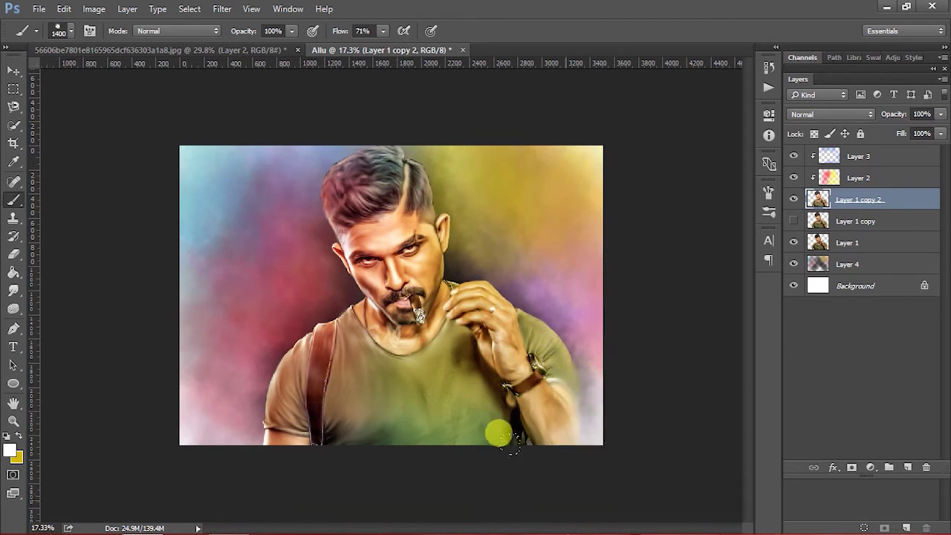
mouse_move(446, 430)
mouse_down()
mouse_move(423, 416)
mouse_move(204, 418)
mouse_up()
drag(136, 408, 346, 417)
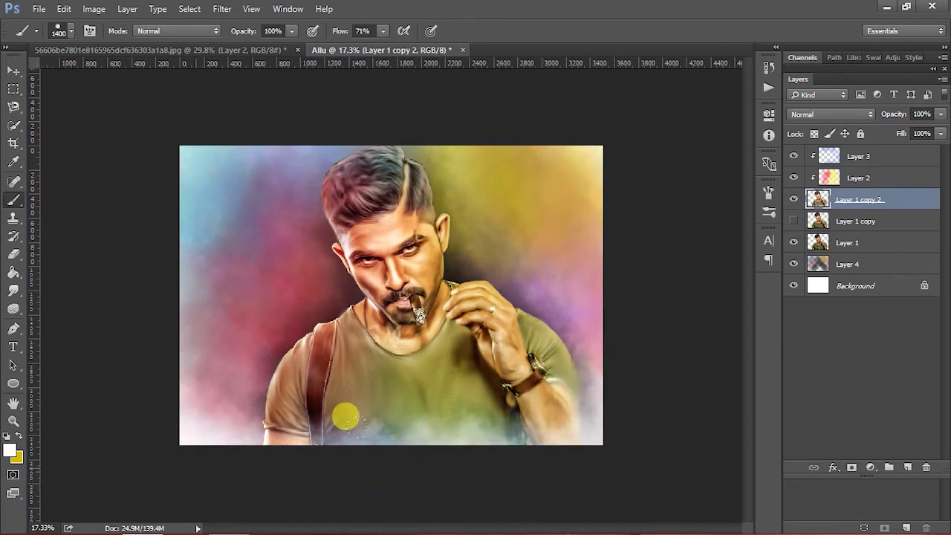
click(13, 290)
mouse_move(83, 301)
mouse_down()
mouse_move(91, 206)
mouse_move(170, 155)
mouse_up()
mouse_move(225, 194)
mouse_down()
mouse_move(85, 79)
mouse_move(282, 22)
mouse_move(186, 53)
mouse_move(363, 32)
mouse_move(573, 70)
mouse_move(580, 149)
mouse_move(647, 189)
mouse_move(633, 236)
mouse_move(750, 283)
mouse_up()
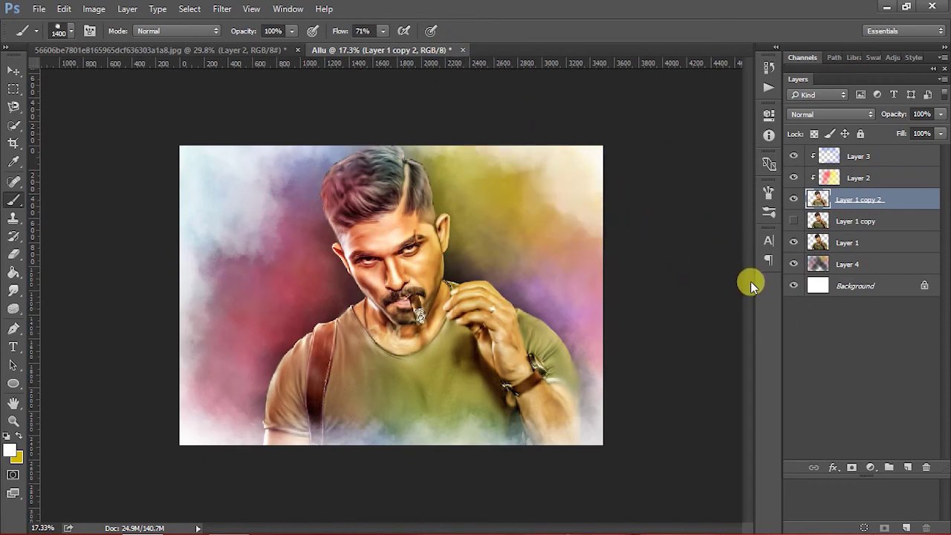
- Mist the right edge in white at 51% opacity, undoing the top-right and face-adjacent strokes
key(ctrl+z)
mouse_move(606, 316)
mouse_down()
mouse_move(605, 283)
mouse_move(563, 382)
mouse_move(569, 114)
mouse_move(443, 47)
mouse_up()
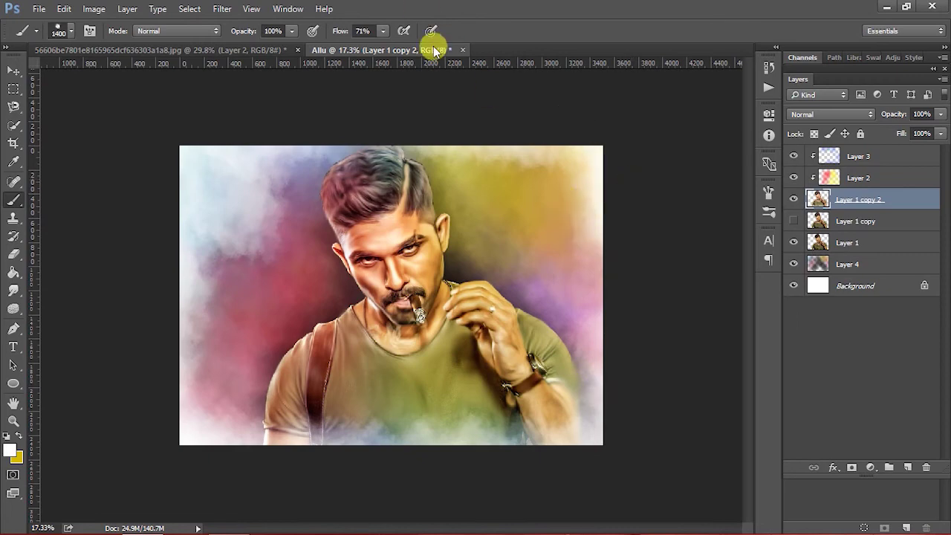
drag(273, 31, 204, 53)
drag(335, 355, 494, 333)
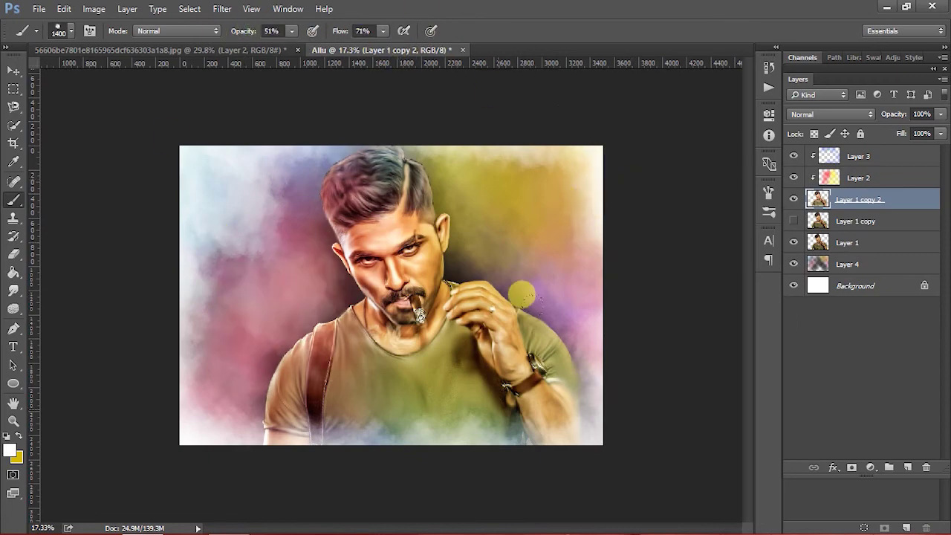
key(ctrl+z)
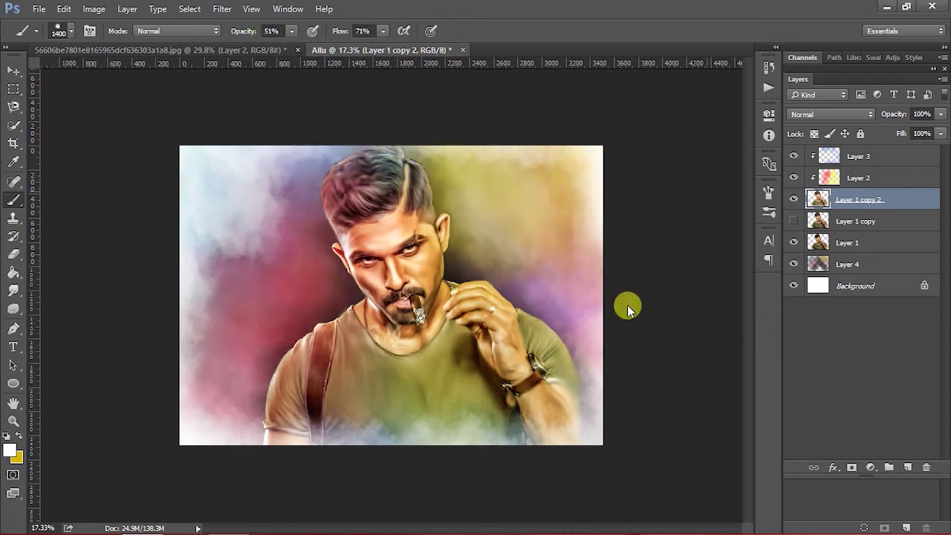
key(ctrl+z)
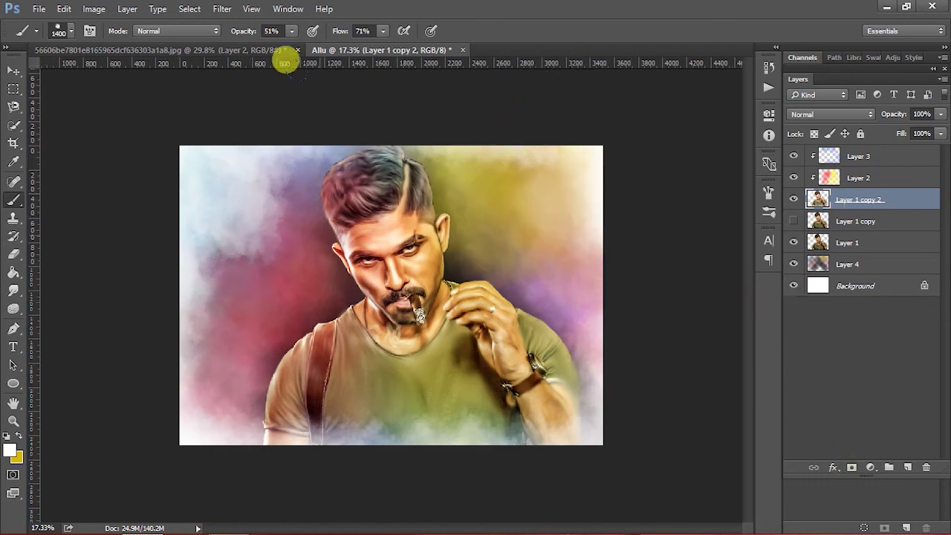
click(14, 71)
- Merge all visible layers into a new Layer 5, tidy layer order and visibility, and fit the image
click(825, 156)
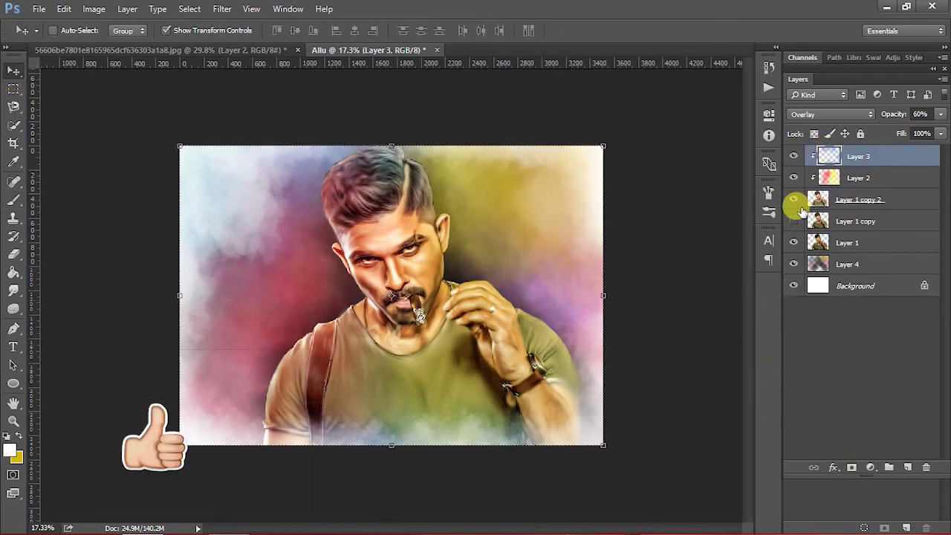
key(ctrl+shift+alt+e)
drag(794, 178, 793, 307)
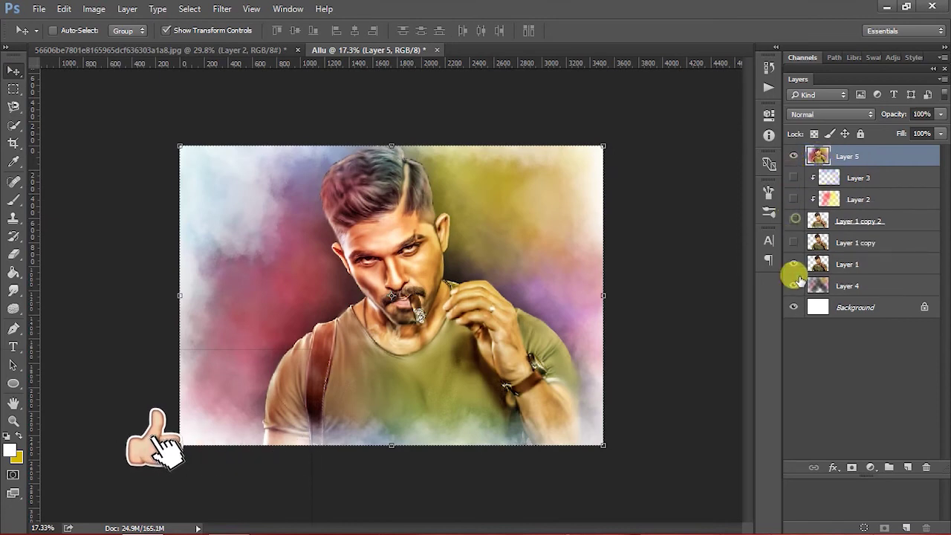
drag(847, 264, 833, 178)
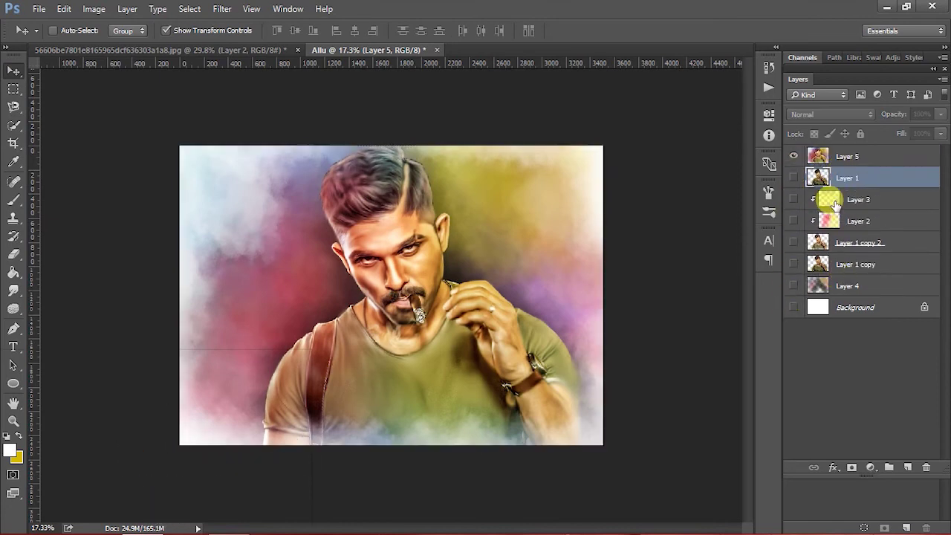
click(793, 178)
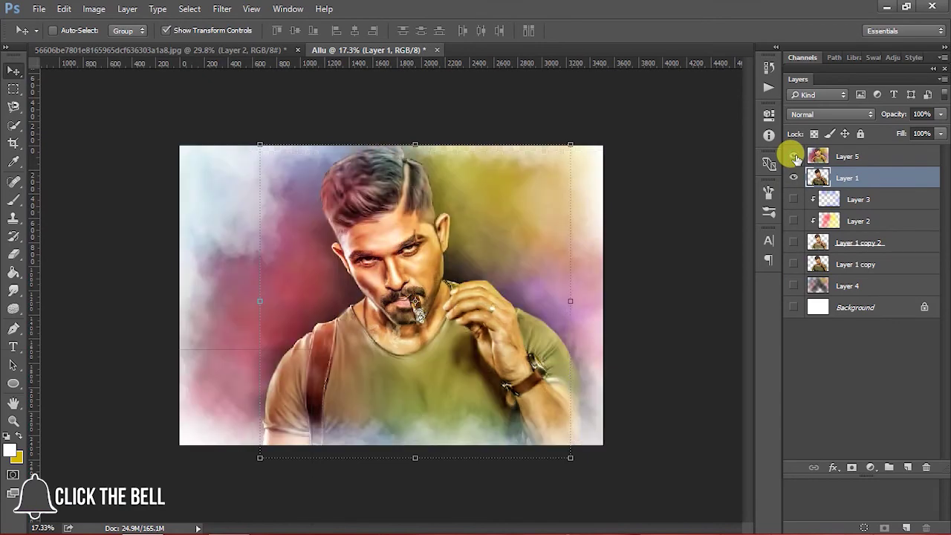
click(793, 156)
click(794, 156)
key(ctrl+0)
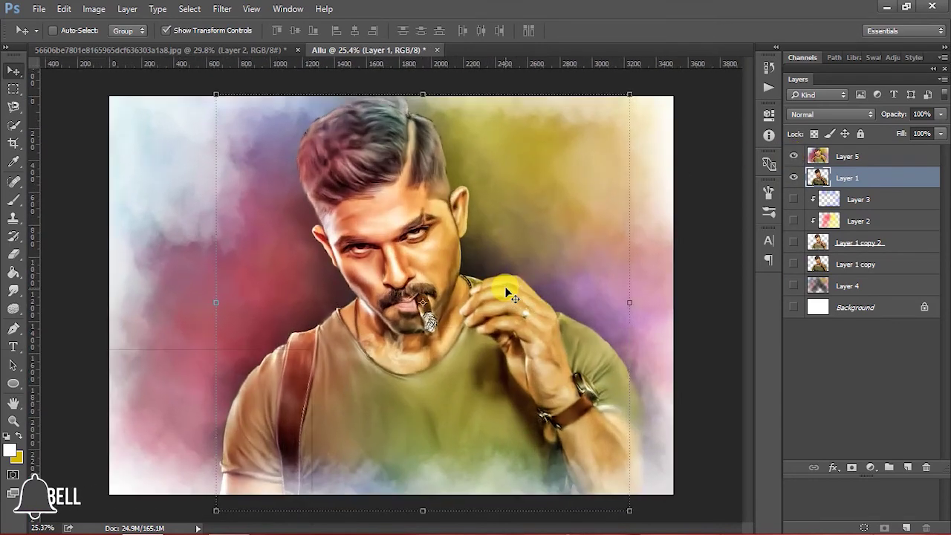
click(851, 164)
- Stamp the white signature brush onto a new layer in the lower-left corner
click(907, 467)
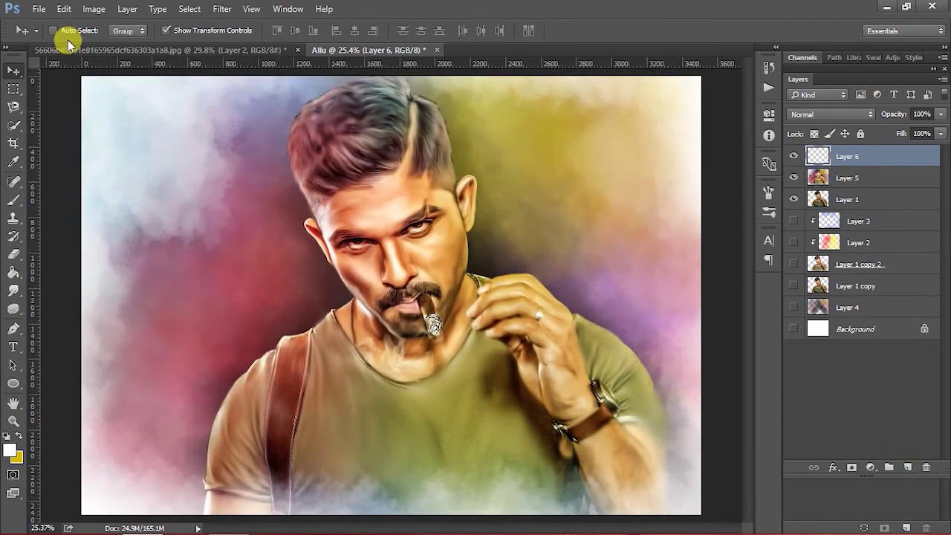
click(13, 200)
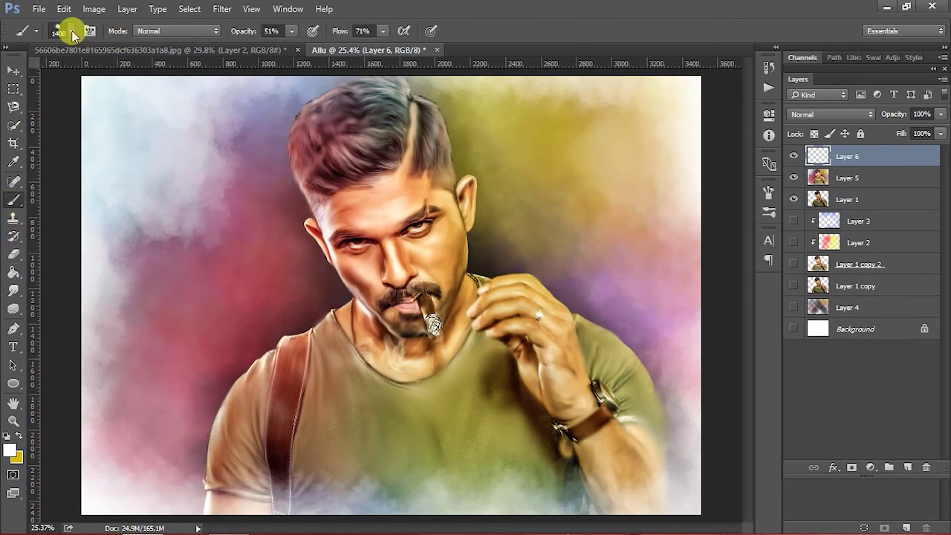
click(72, 33)
click(72, 33)
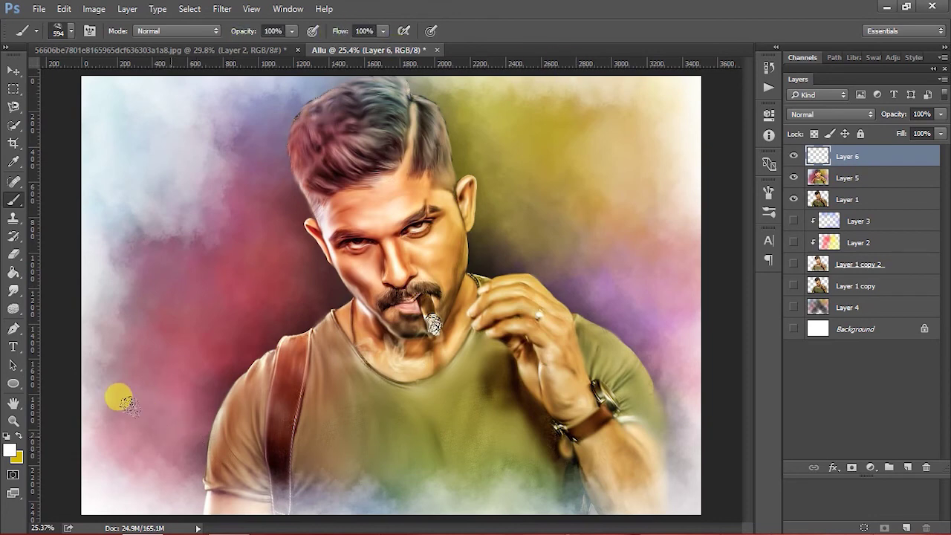
click(171, 435)
- Rotate the signature about -30.7° at 67% opacity, then merge visible layers into a new top layer
click(14, 72)
key(ctrl+t)
drag(213, 484, 282, 451)
drag(170, 428, 173, 455)
click(941, 113)
drag(929, 125, 876, 125)
drag(197, 451, 178, 448)
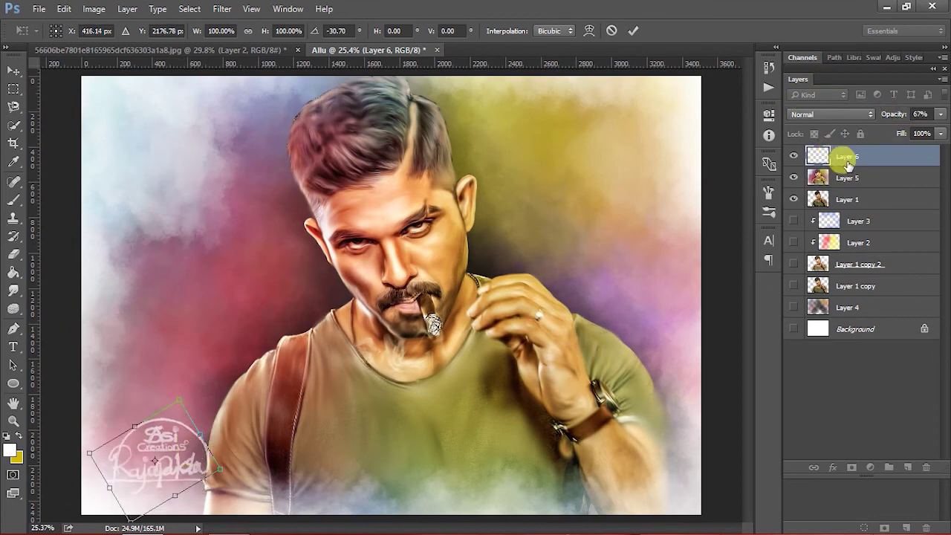
key(v)
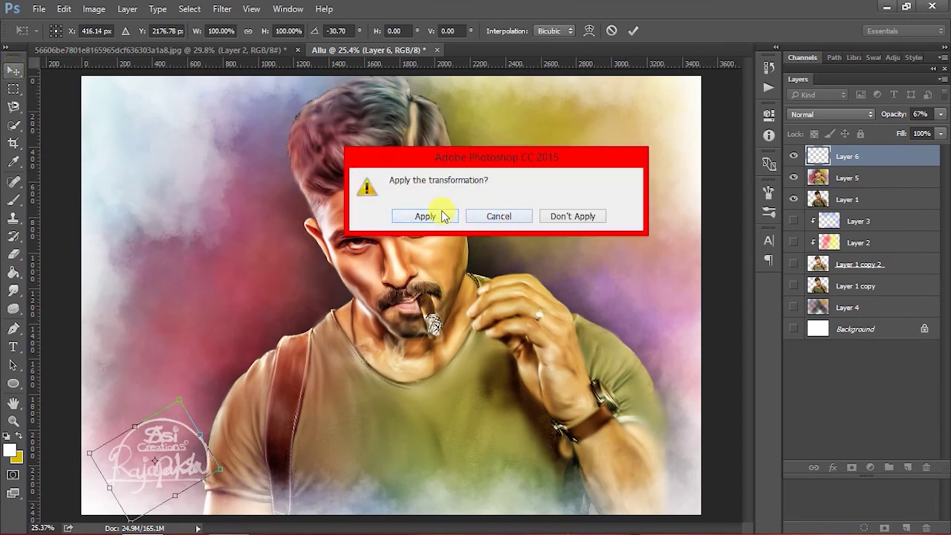
click(443, 215)
key(ctrl+shift+alt+e)
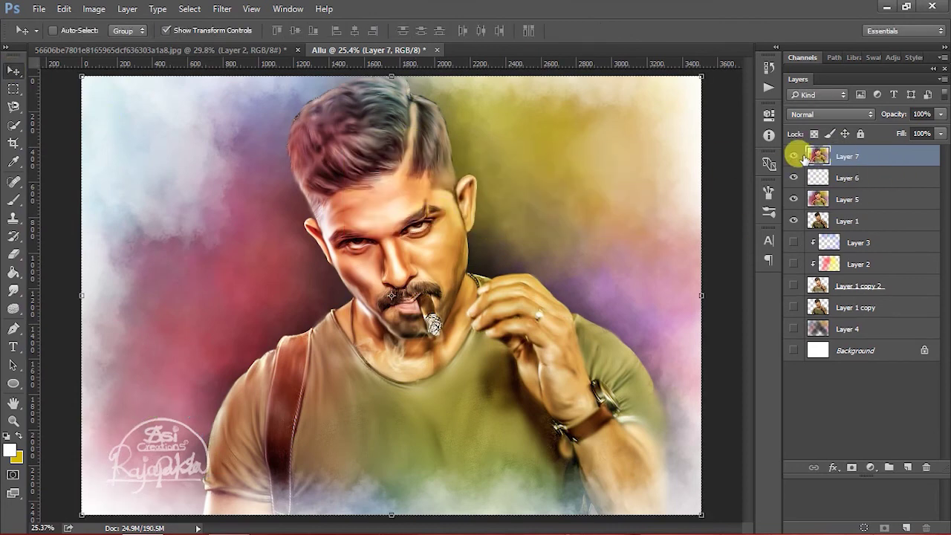
- Group Layer 6 down through Layer 4 into a layer group named All
click(847, 178)
shift+click(846, 328)
key(ctrl+g)
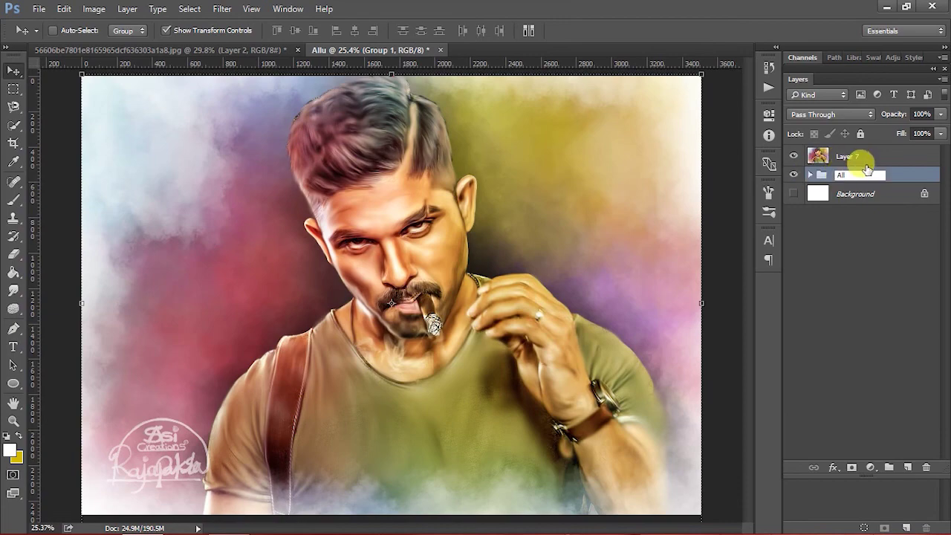
click(866, 163)
scroll(607, 230, down, 2)
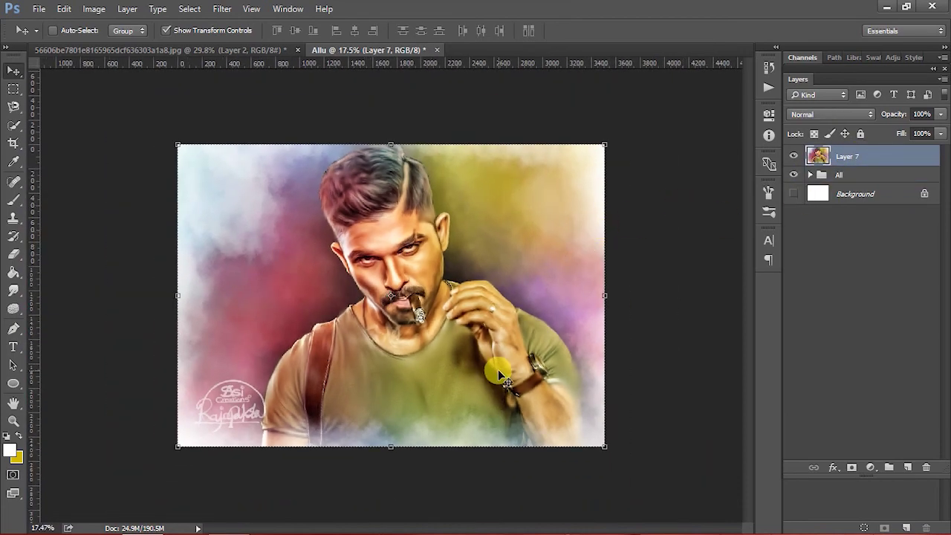